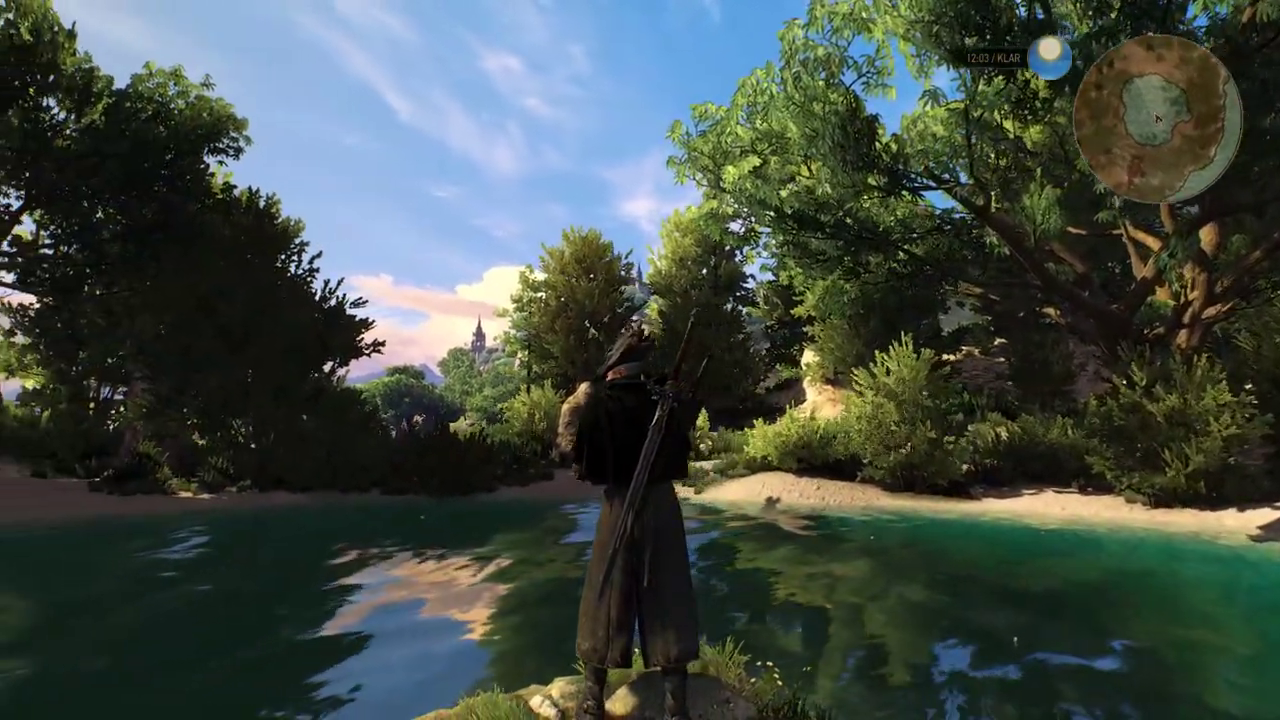
# Step: Draw the character's sword with the 1 key while standing at the pond's edge
pyautogui.press('1')
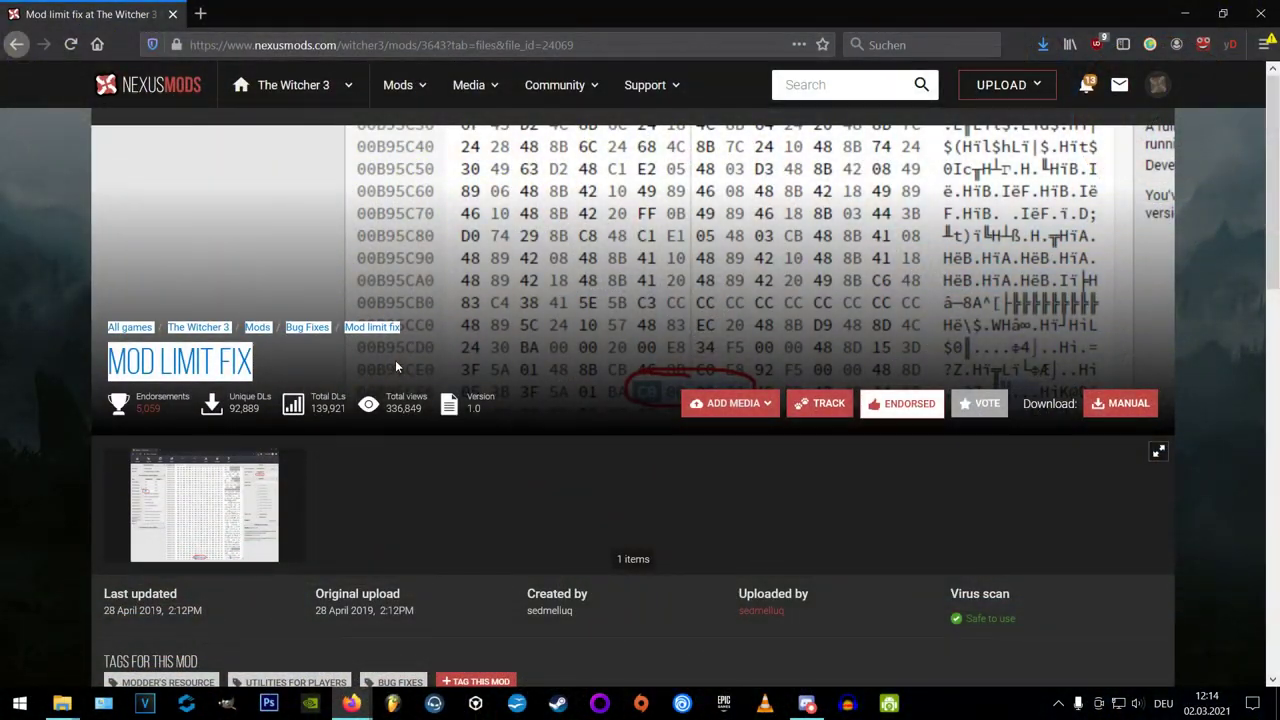
# Step: Start the Slow Download of the Mod Limit Fix patcher exe from its Nexus Mods page
pyautogui.click(395, 360)
pyautogui.scroll(-5, 506, 535)
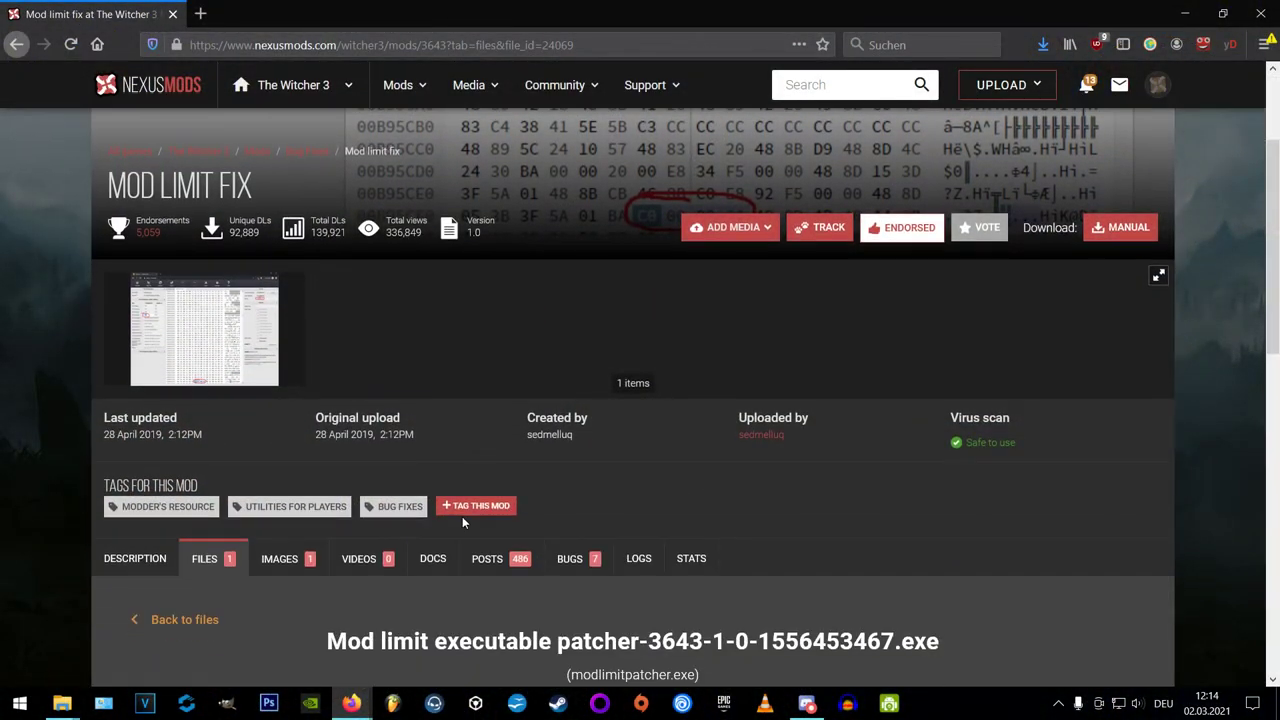
pyautogui.scroll(-3, 537, 511)
pyautogui.click(686, 424)
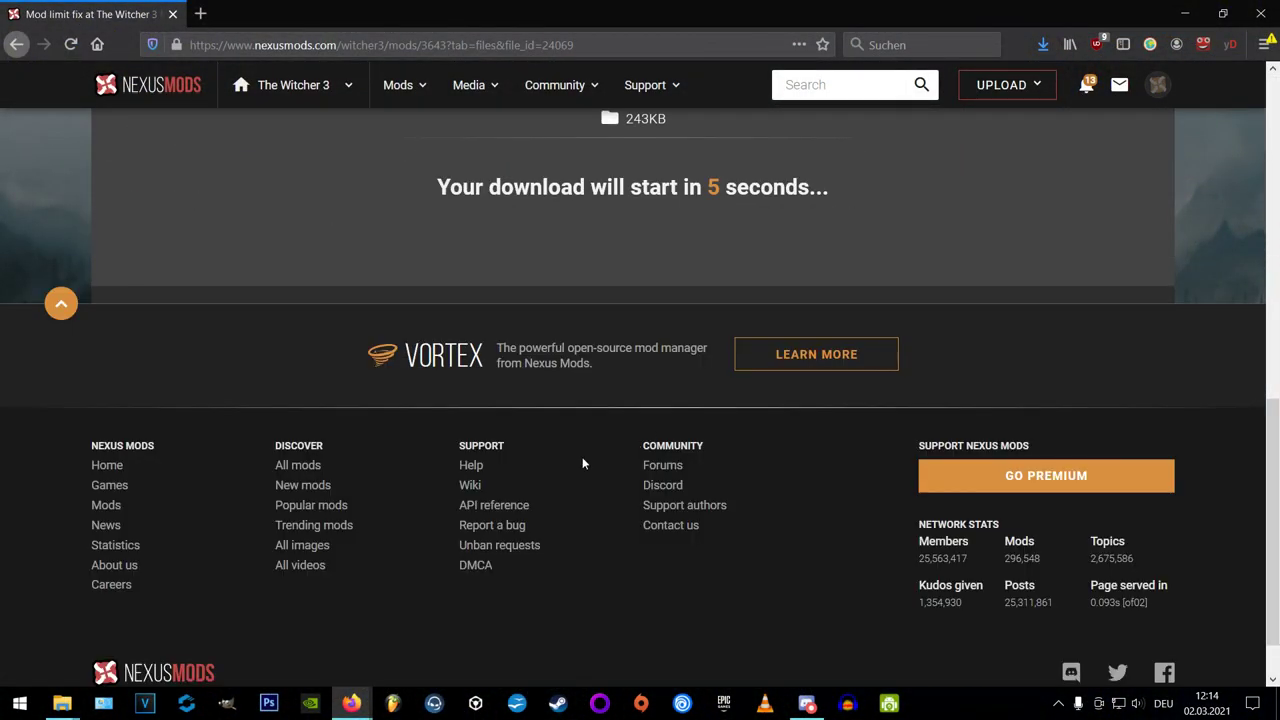
pyautogui.scroll(2, 346, 526)
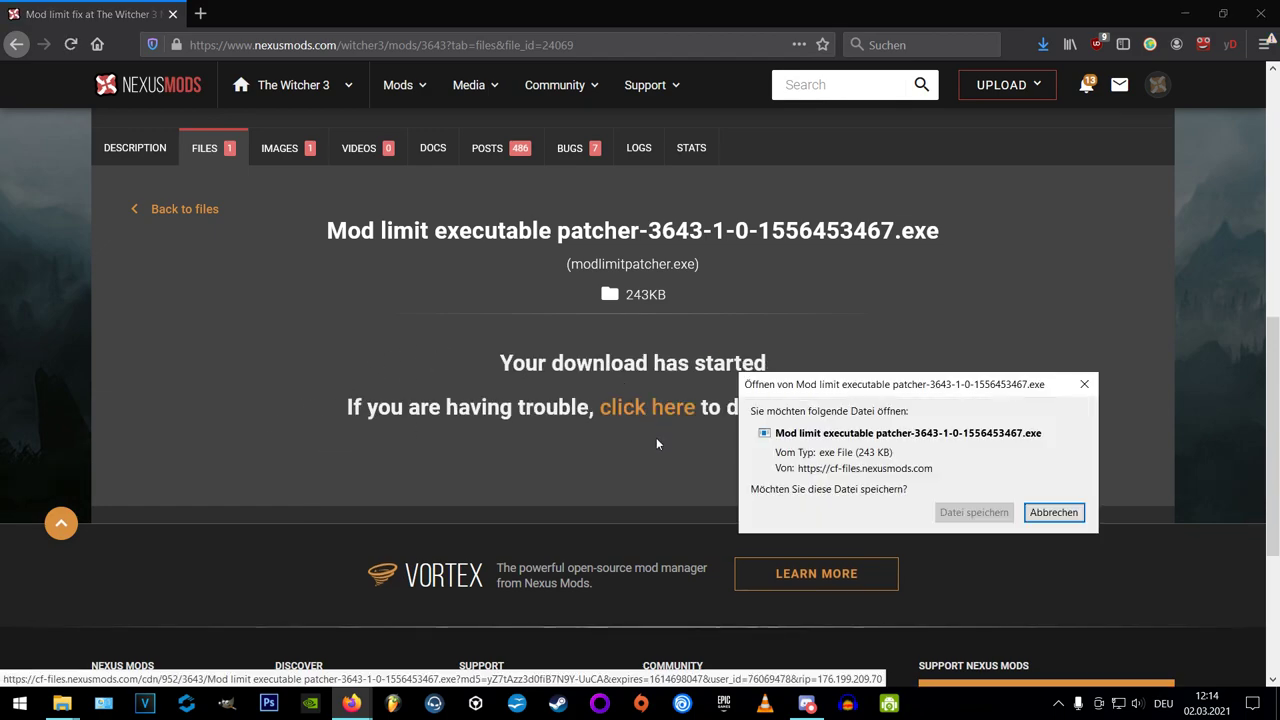
# Step: Save modlimitpatcher.exe and move it from the desktop into the game's bin\x64 folder
pyautogui.click(974, 512)
pyautogui.press('super+d')
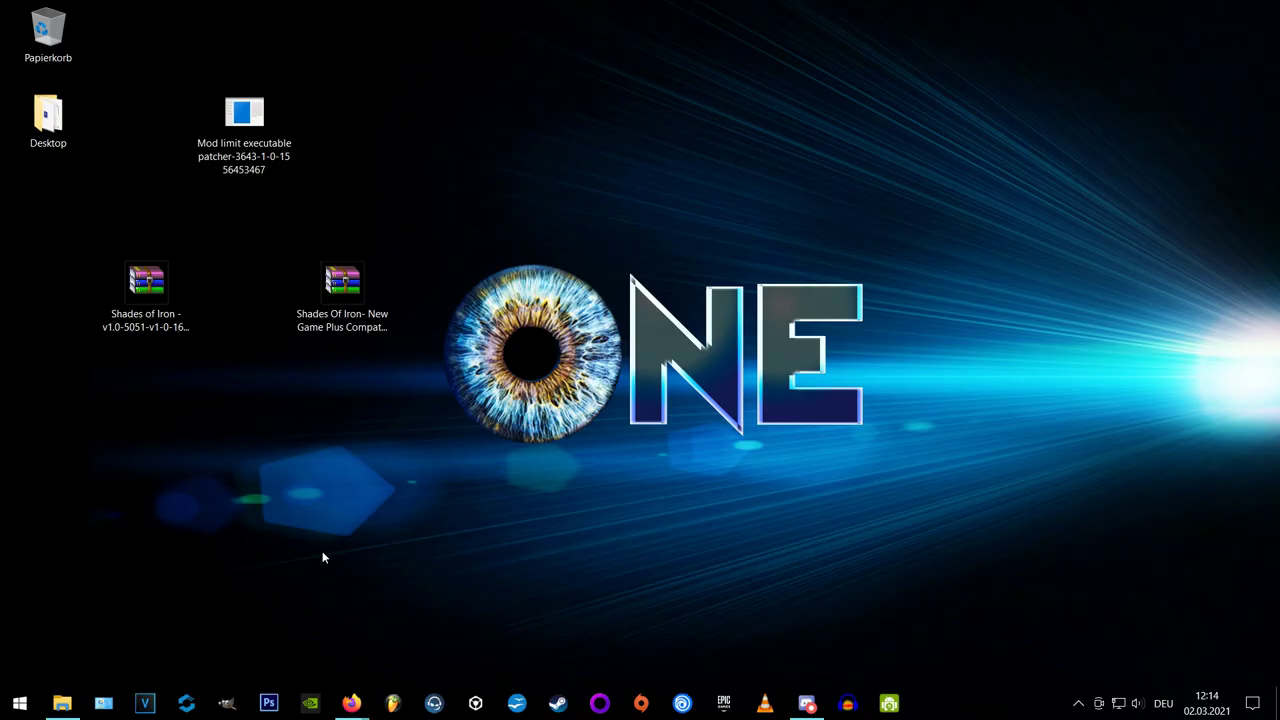
pyautogui.click(62, 703)
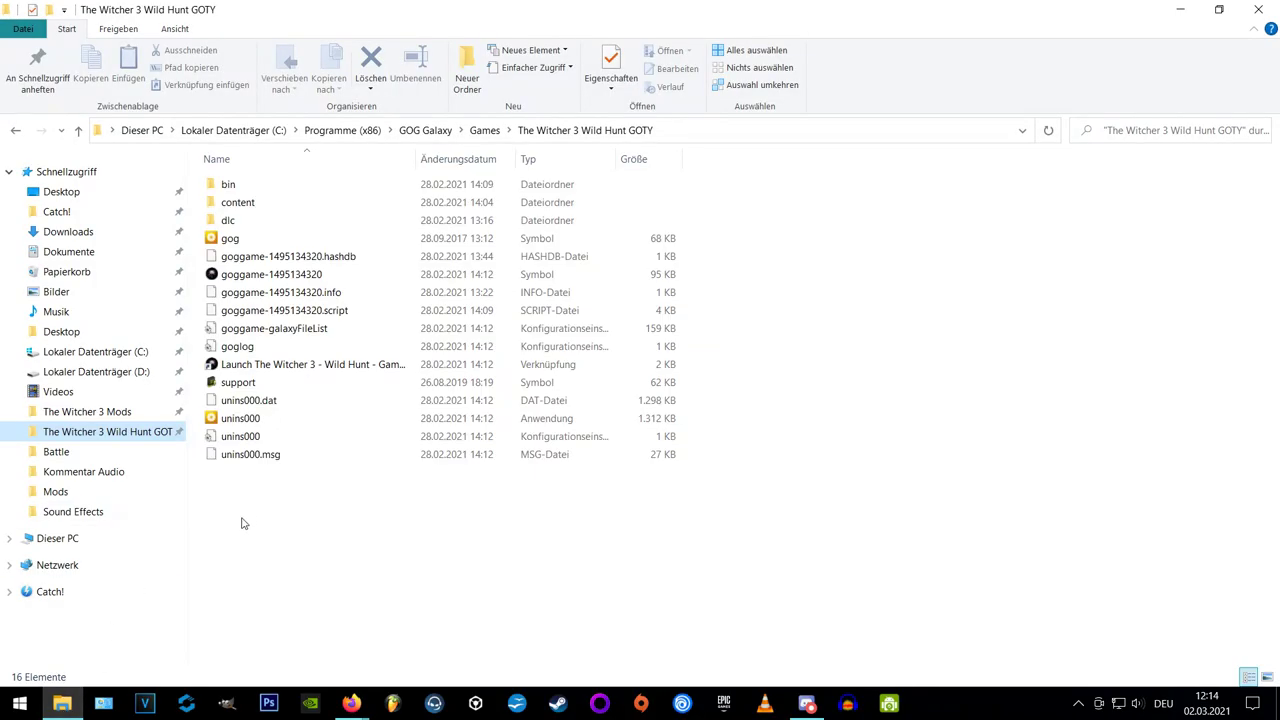
pyautogui.doubleClick(230, 184)
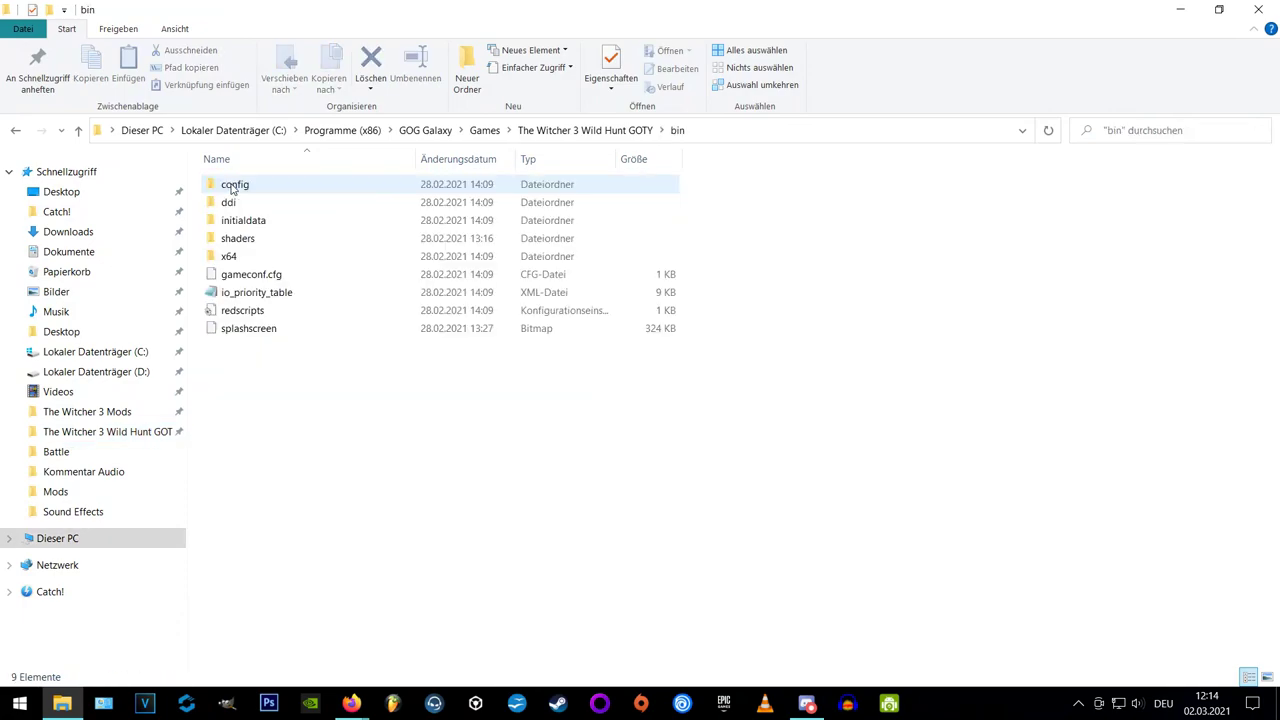
pyautogui.doubleClick(229, 256)
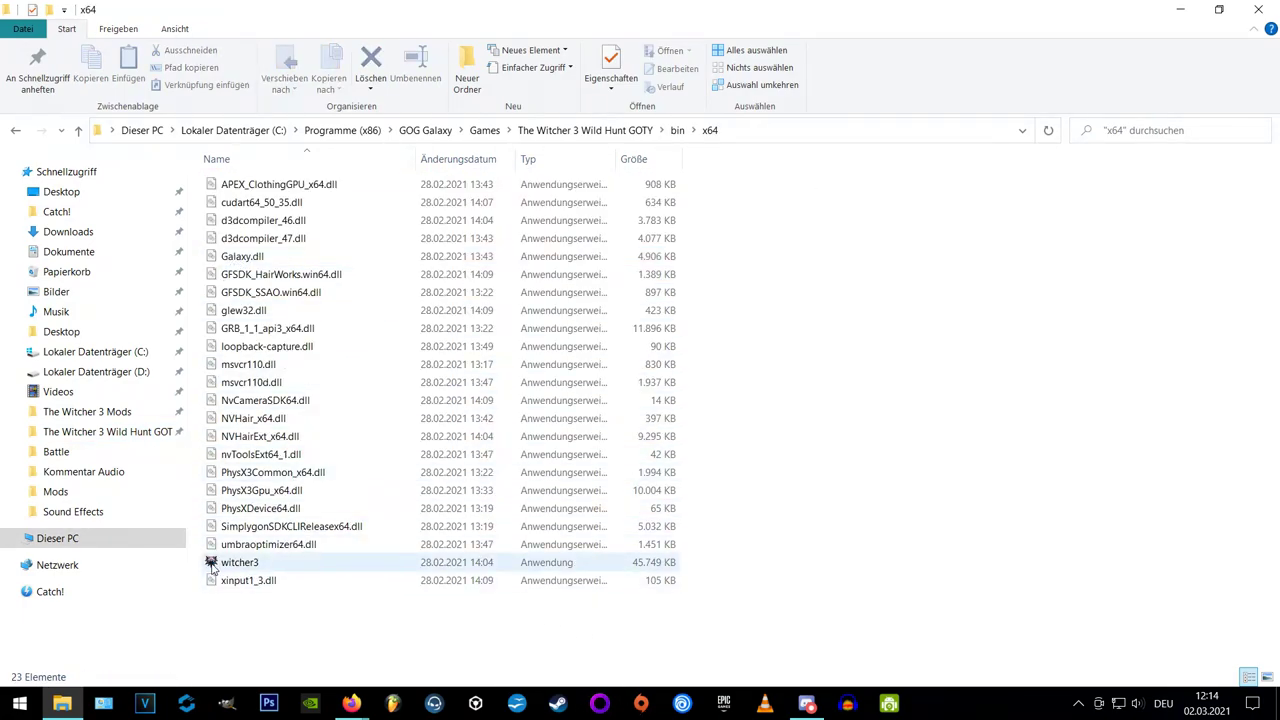
pyautogui.press('super+d')
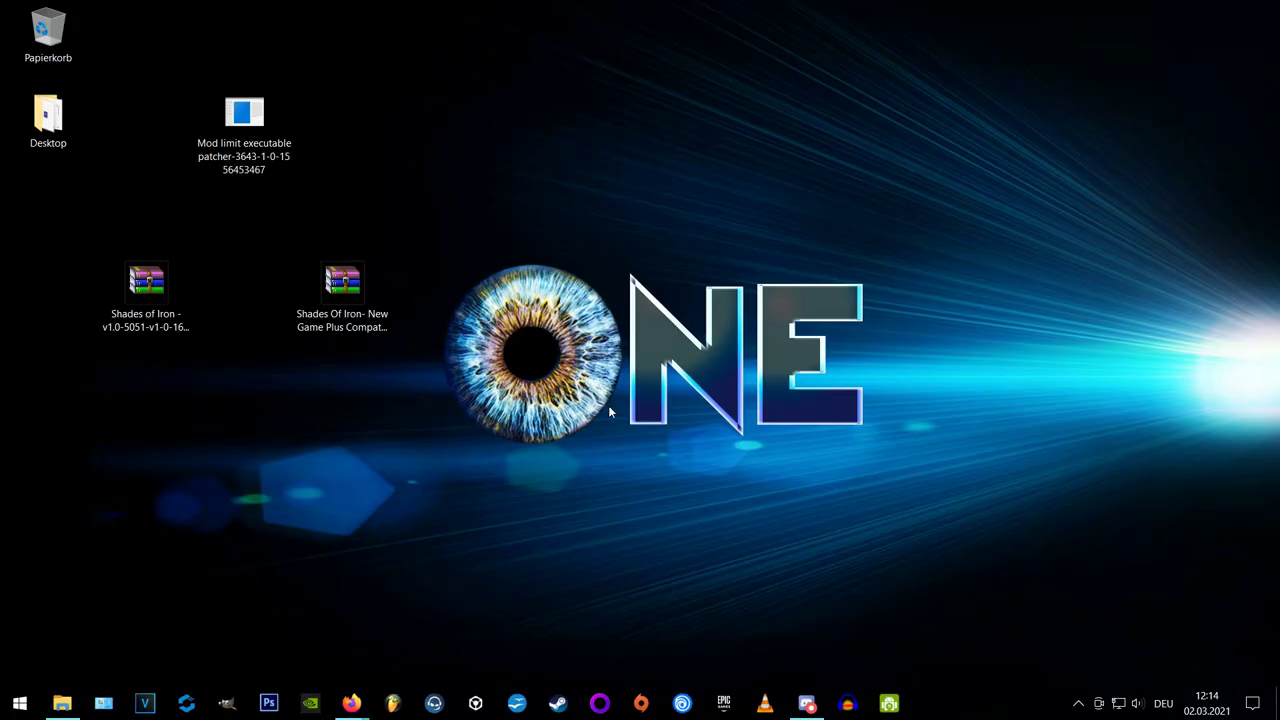
pyautogui.moveTo(244, 128); pyautogui.dragTo(367, 652)
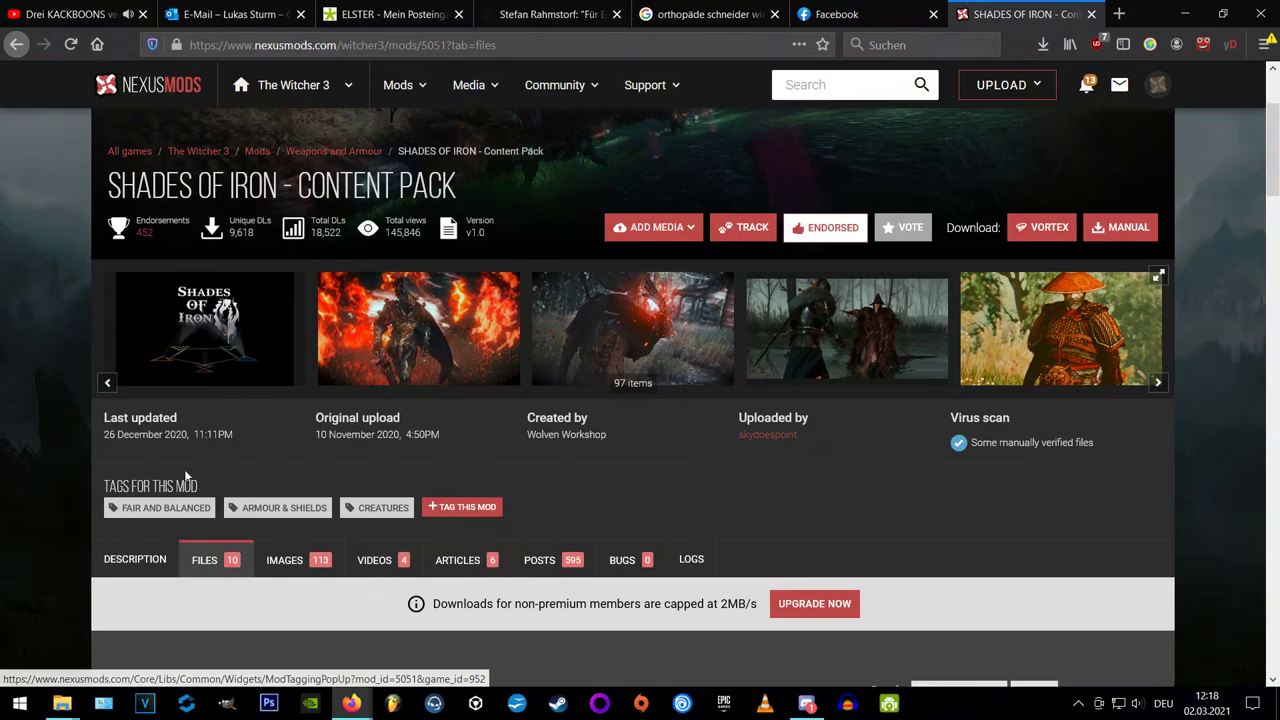
pyautogui.scroll(-2, 161, 468)
pyautogui.scroll(-3, 165, 462)
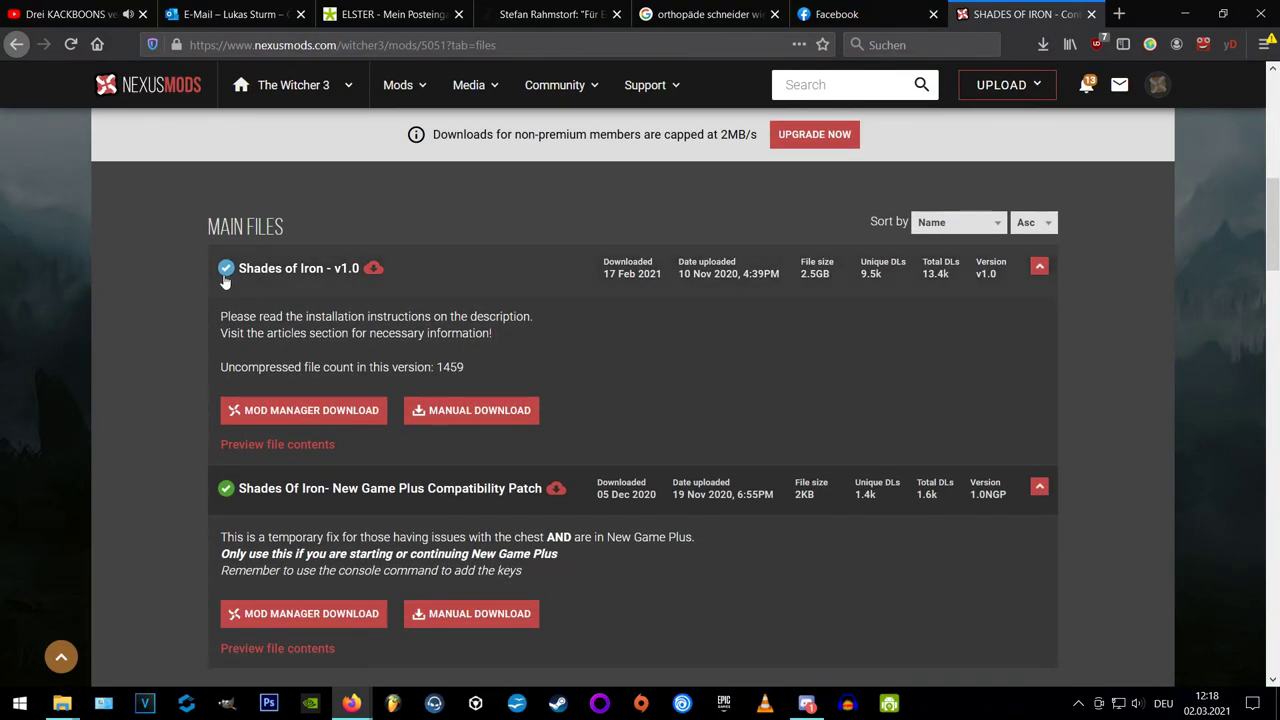
pyautogui.scroll(-1, 232, 360)
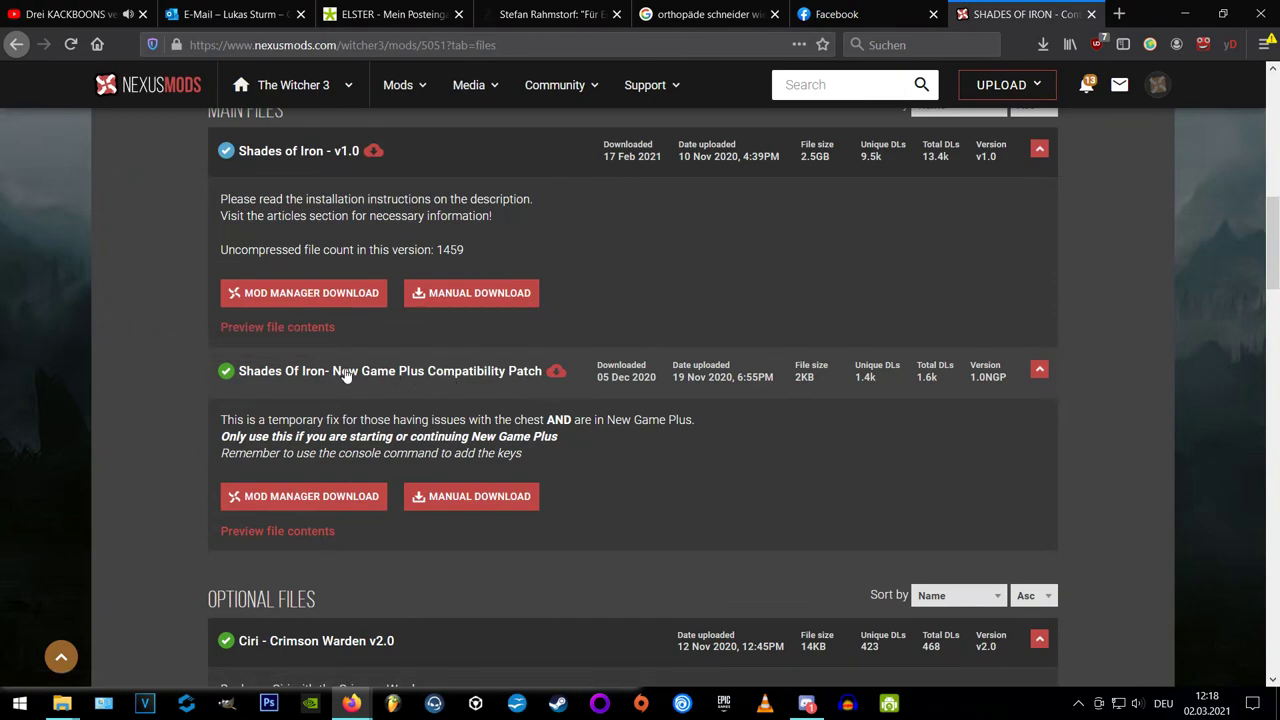
pyautogui.scroll(-1, 240, 420)
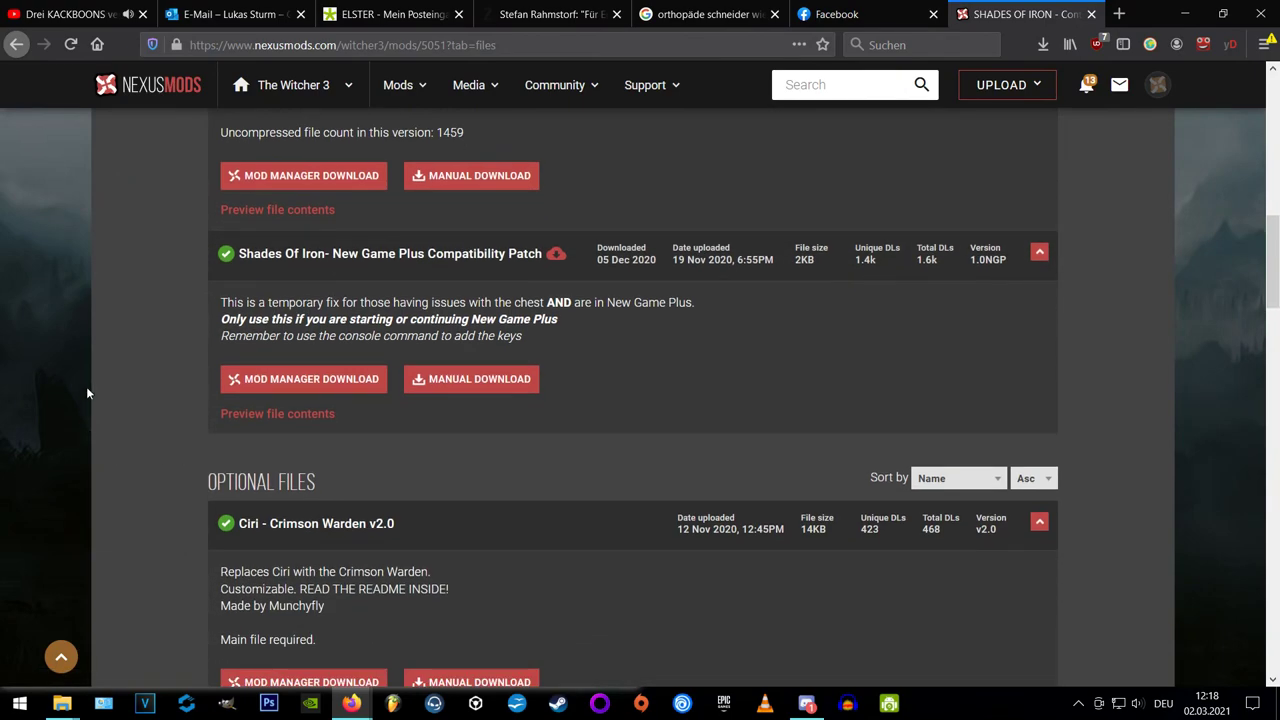
pyautogui.scroll(-2, 127, 370)
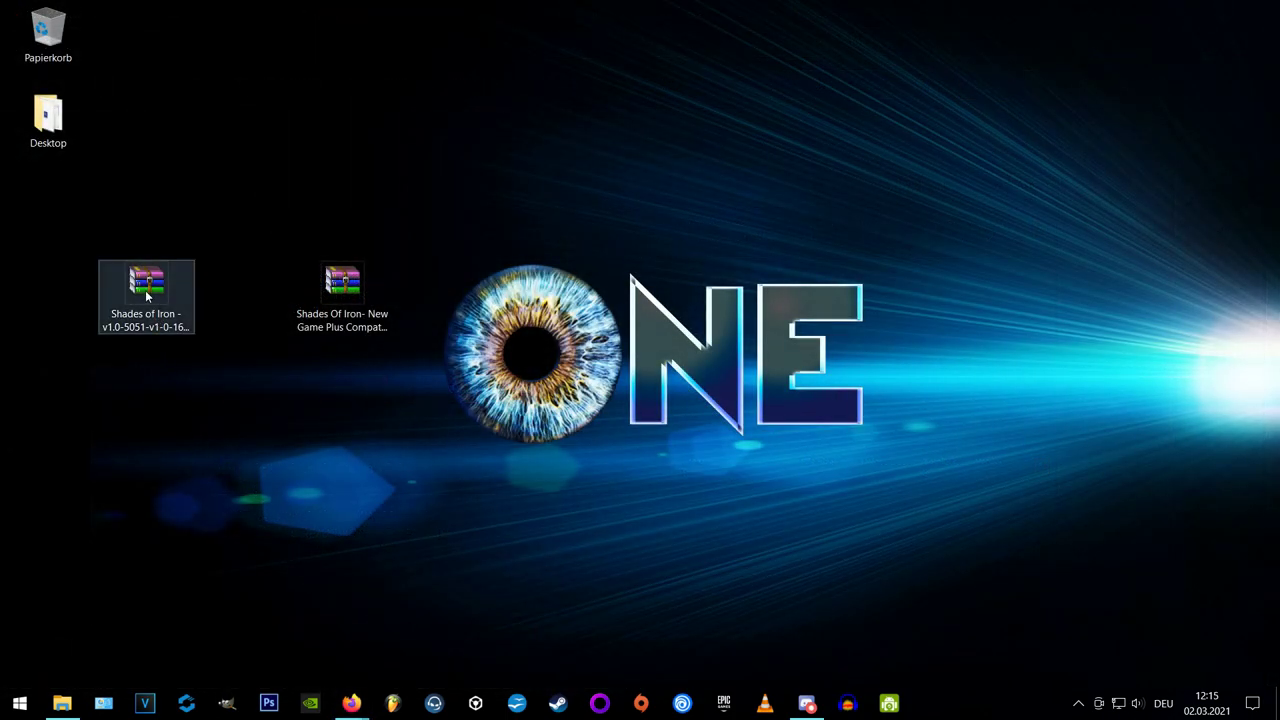
# Step: Open the Shades of Iron archive in WinRAR down to its v1.0 - RELEASE folder
pyautogui.doubleClick(145, 290)
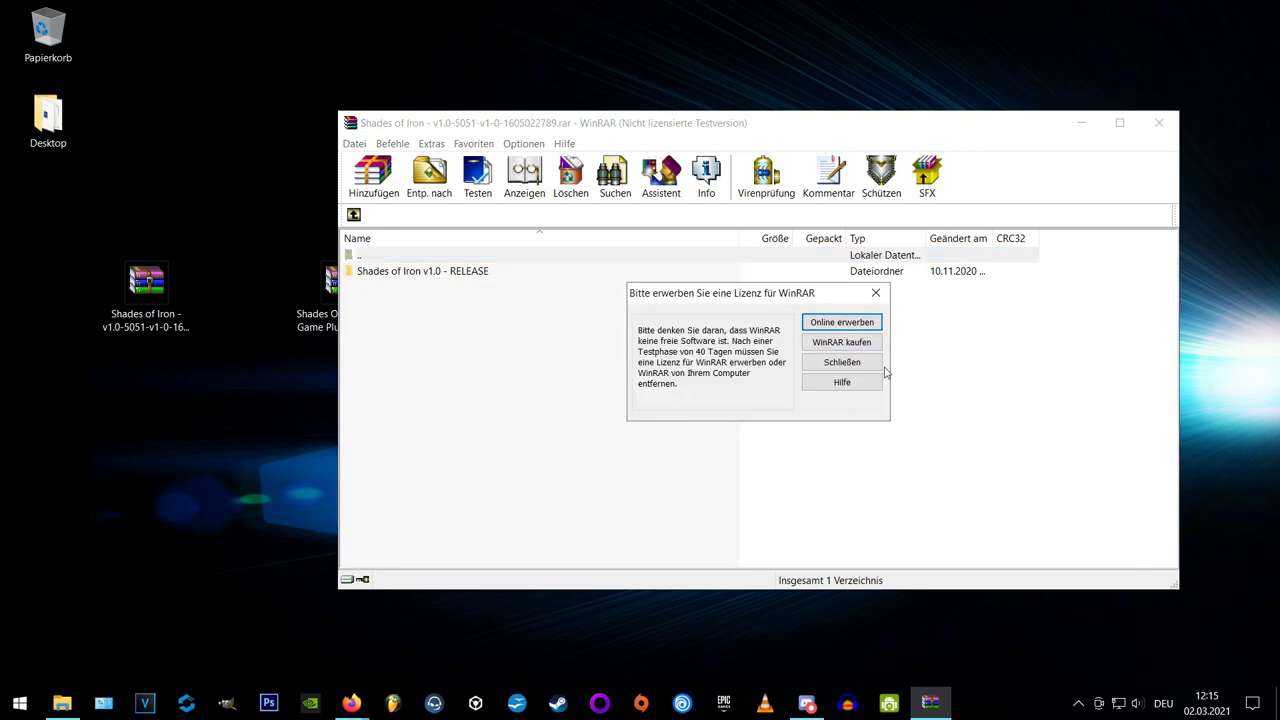
pyautogui.click(858, 366)
pyautogui.doubleClick(424, 272)
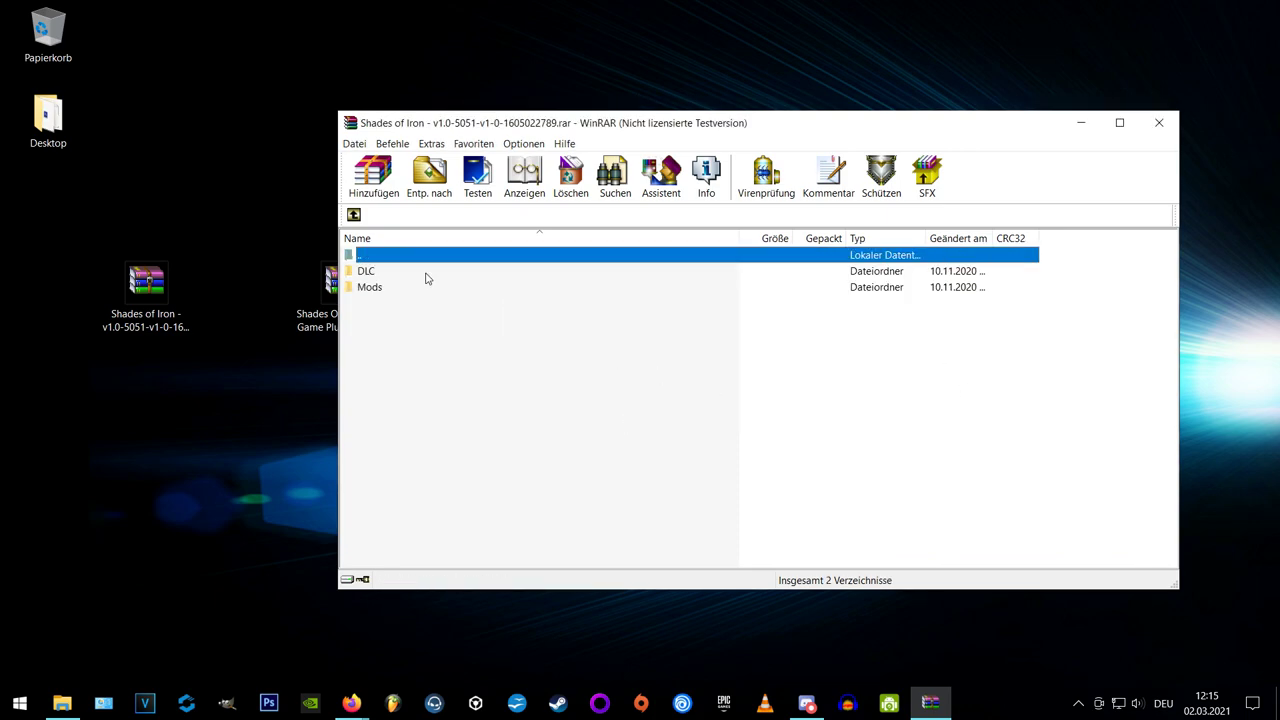
# Step: Tile WinRAR beside the game folder and drag the DLC and Mods folders into it
pyautogui.moveTo(621, 125); pyautogui.dragTo(1279, 113)
pyautogui.click(62, 703)
pyautogui.moveTo(459, 6); pyautogui.dragTo(474, 52)
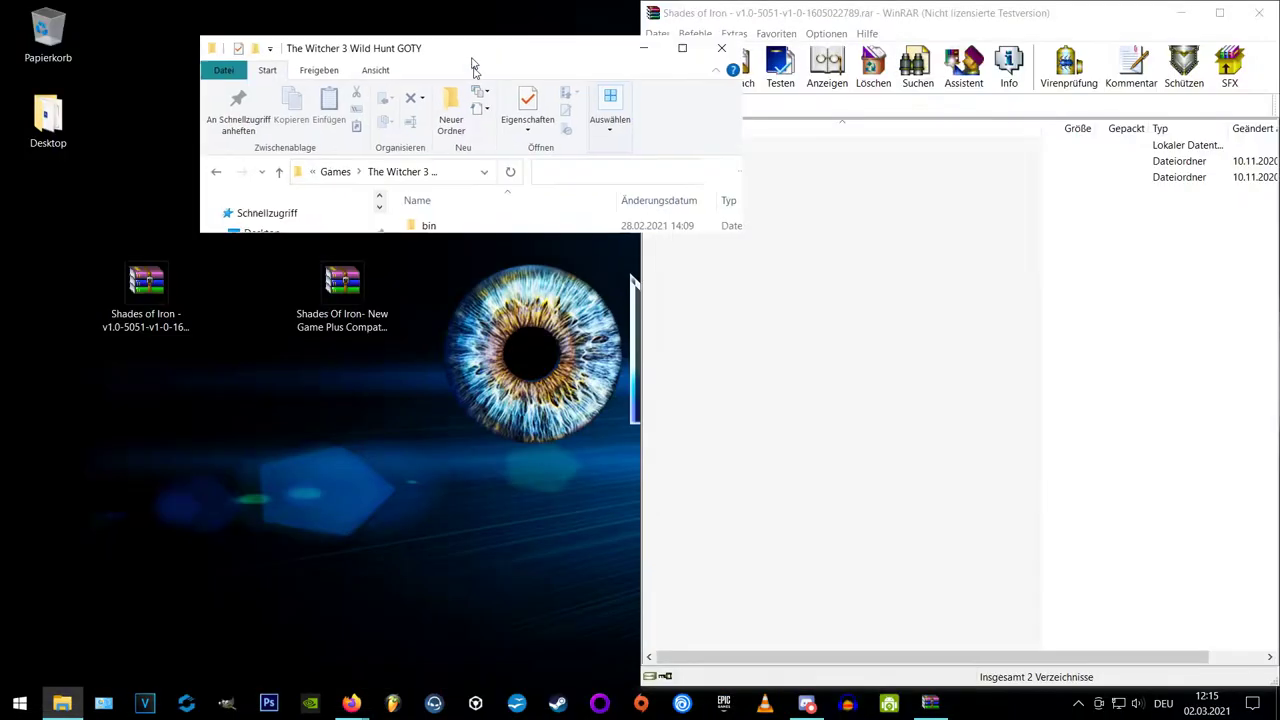
pyautogui.press('super+Left')
pyautogui.moveTo(712, 249); pyautogui.dragTo(580, 380)
pyautogui.moveTo(310, 562); pyautogui.dragTo(308, 562)
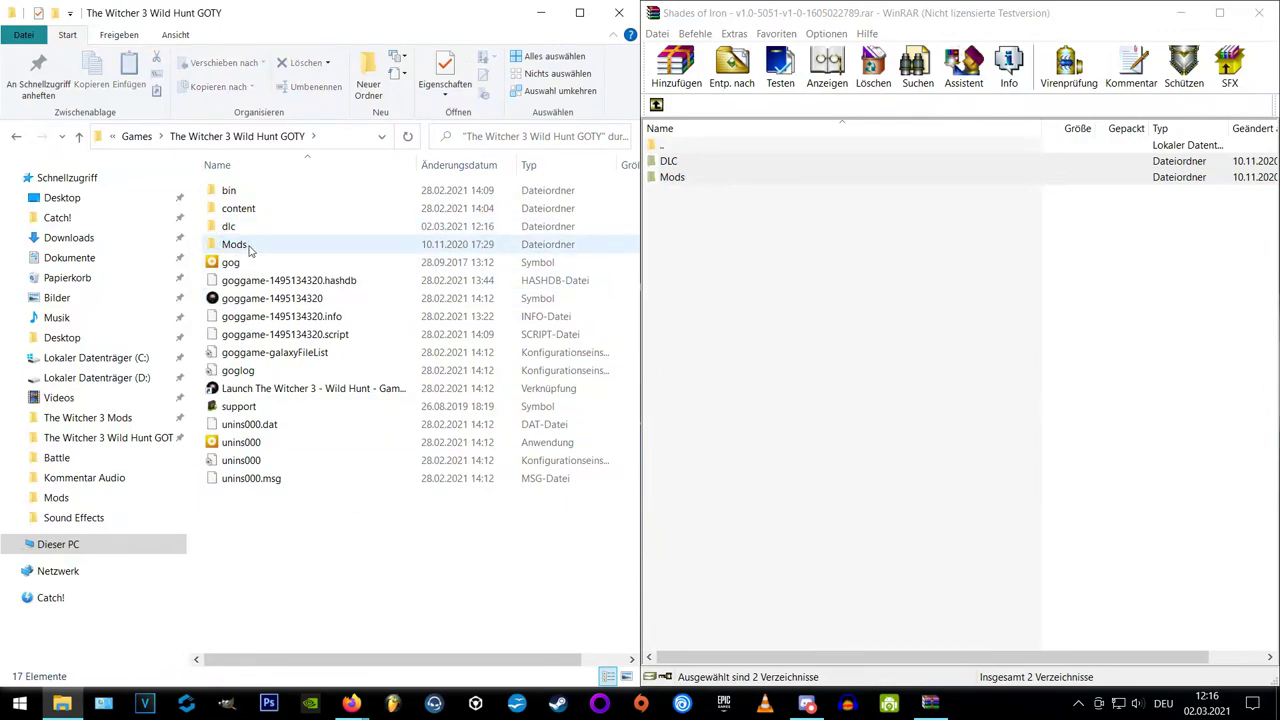
# Step: Close the Shades of Iron archive and open the New Game Plus compatibility patch archive
pyautogui.click(1256, 14)
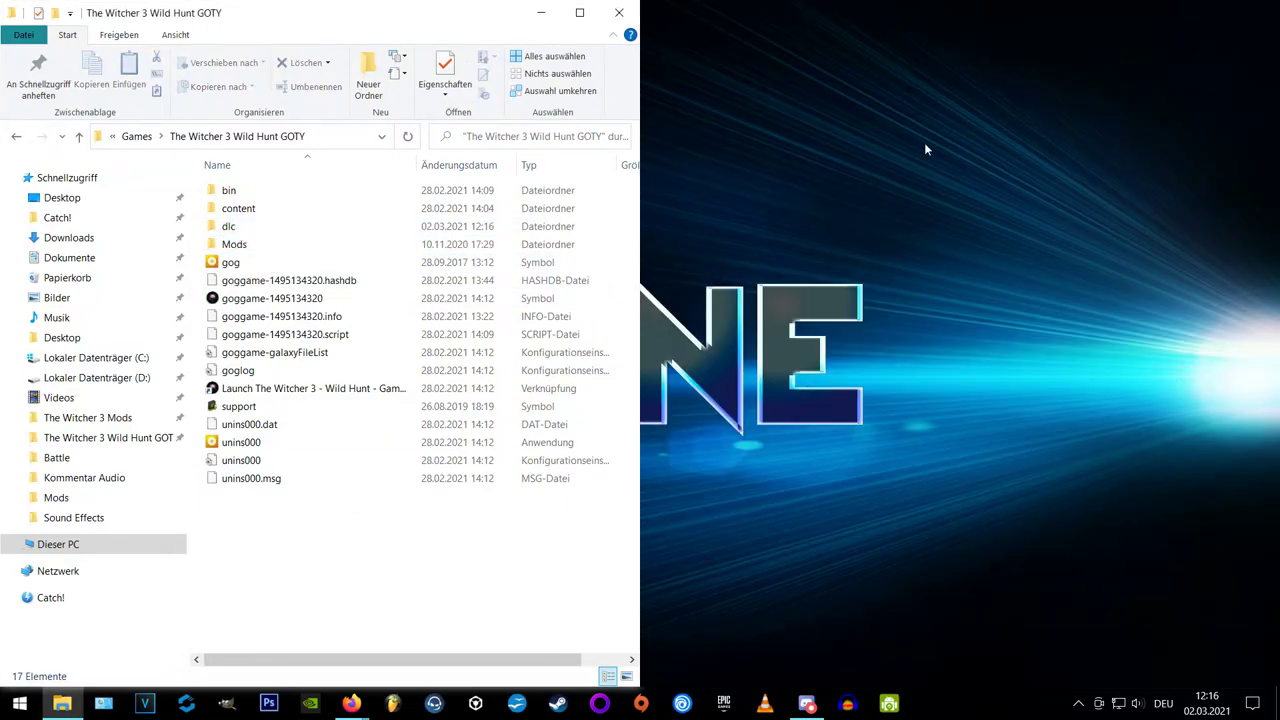
pyautogui.click(540, 13)
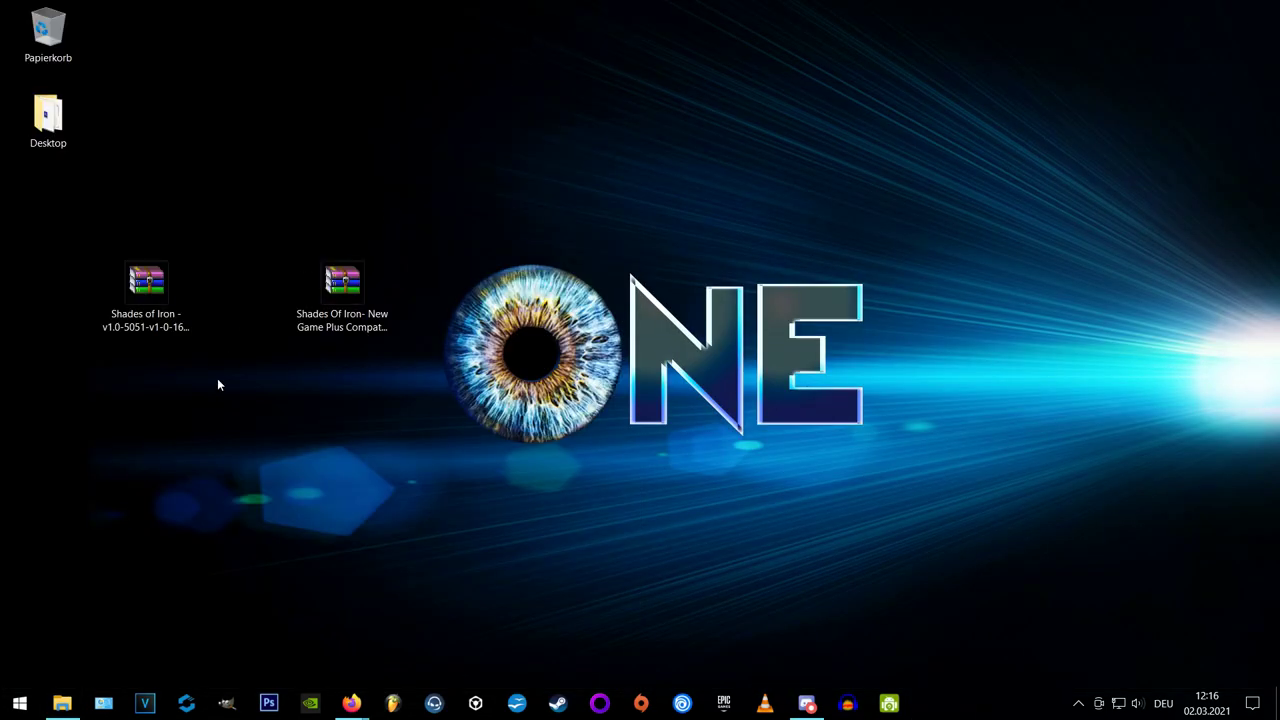
pyautogui.doubleClick(343, 292)
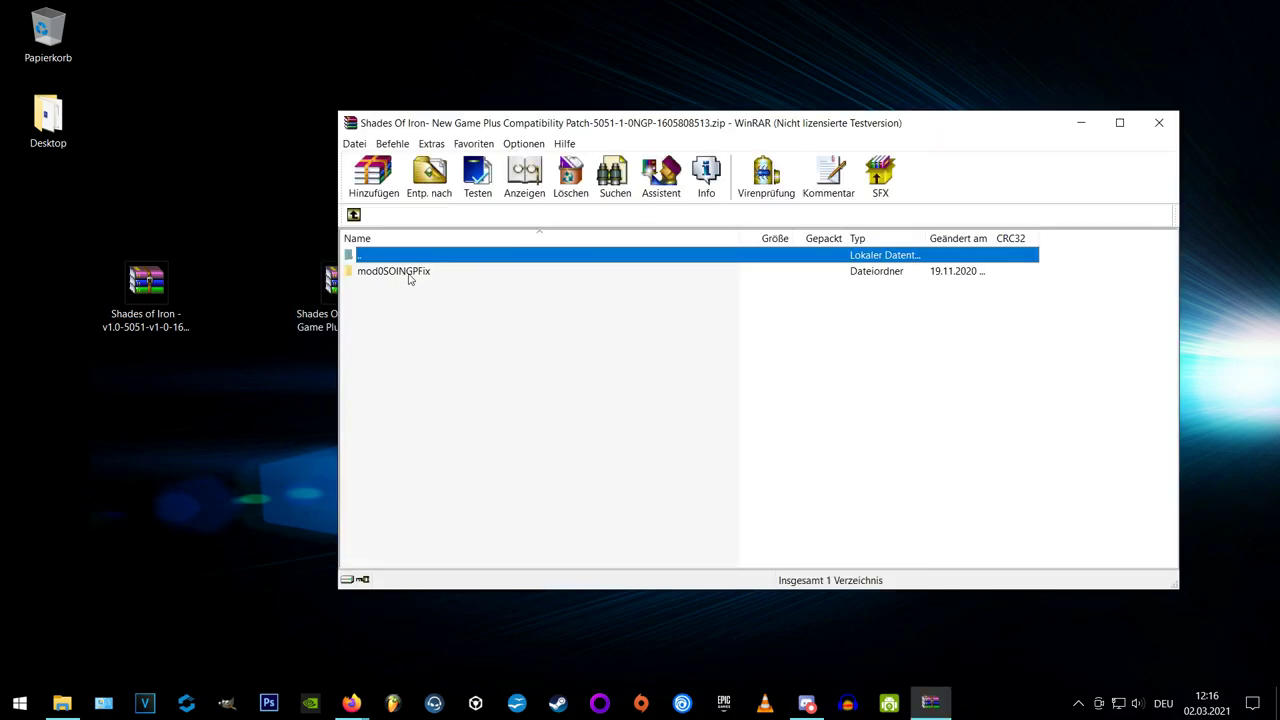
pyautogui.click(832, 361)
# Step: Extract mod0SOINGPFix from the patch archive into the game's Mods folder
pyautogui.click(62, 703)
pyautogui.doubleClick(250, 247)
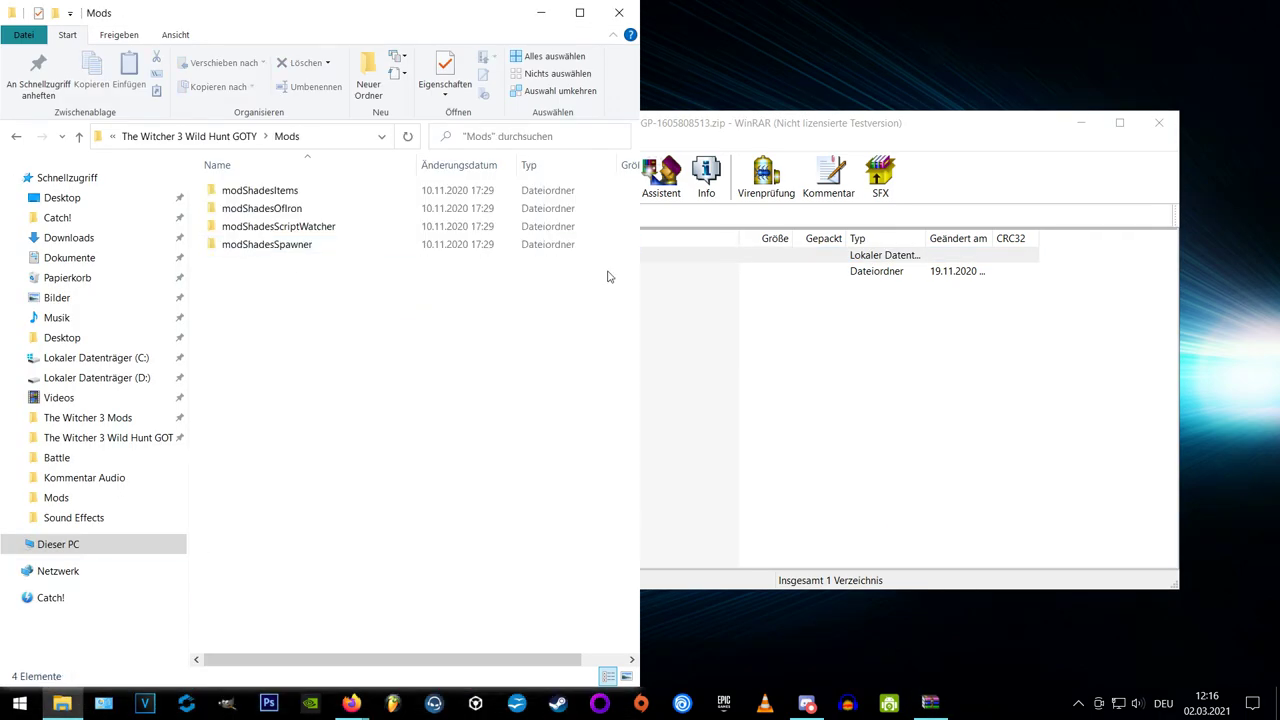
pyautogui.click(752, 143)
pyautogui.moveTo(685, 163); pyautogui.dragTo(448, 313)
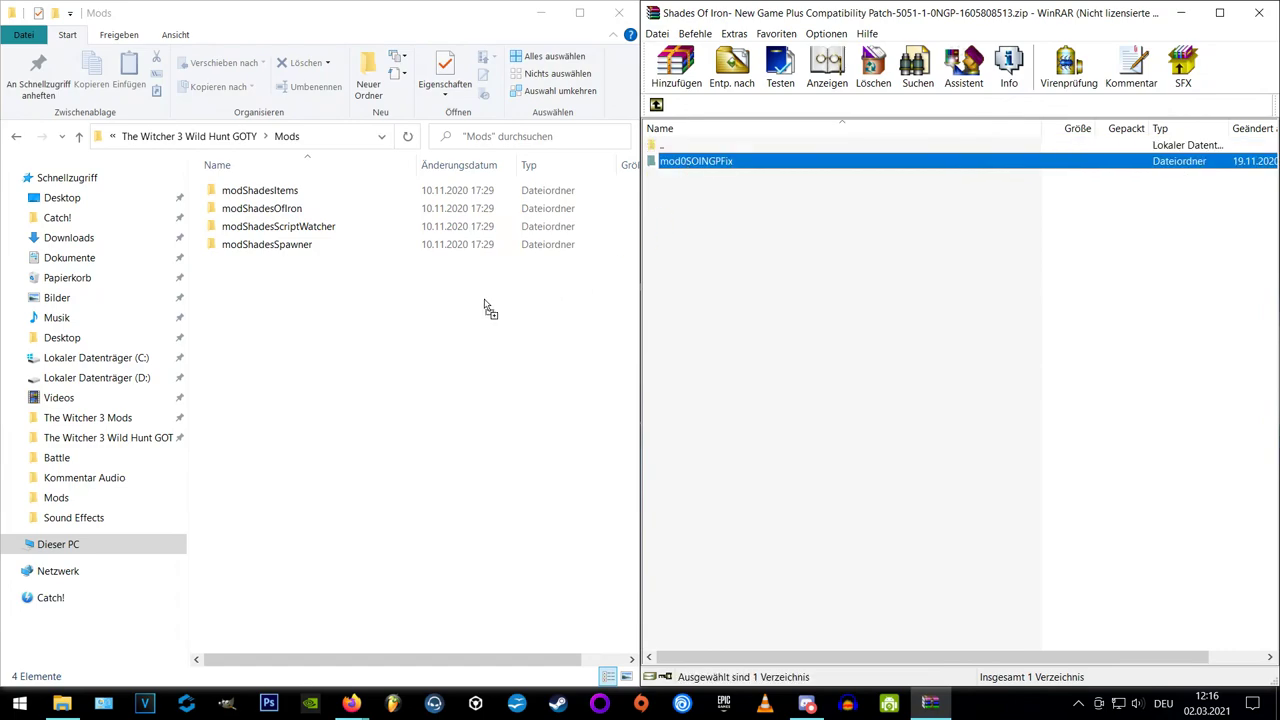
pyautogui.moveTo(252, 344); pyautogui.dragTo(418, 418)
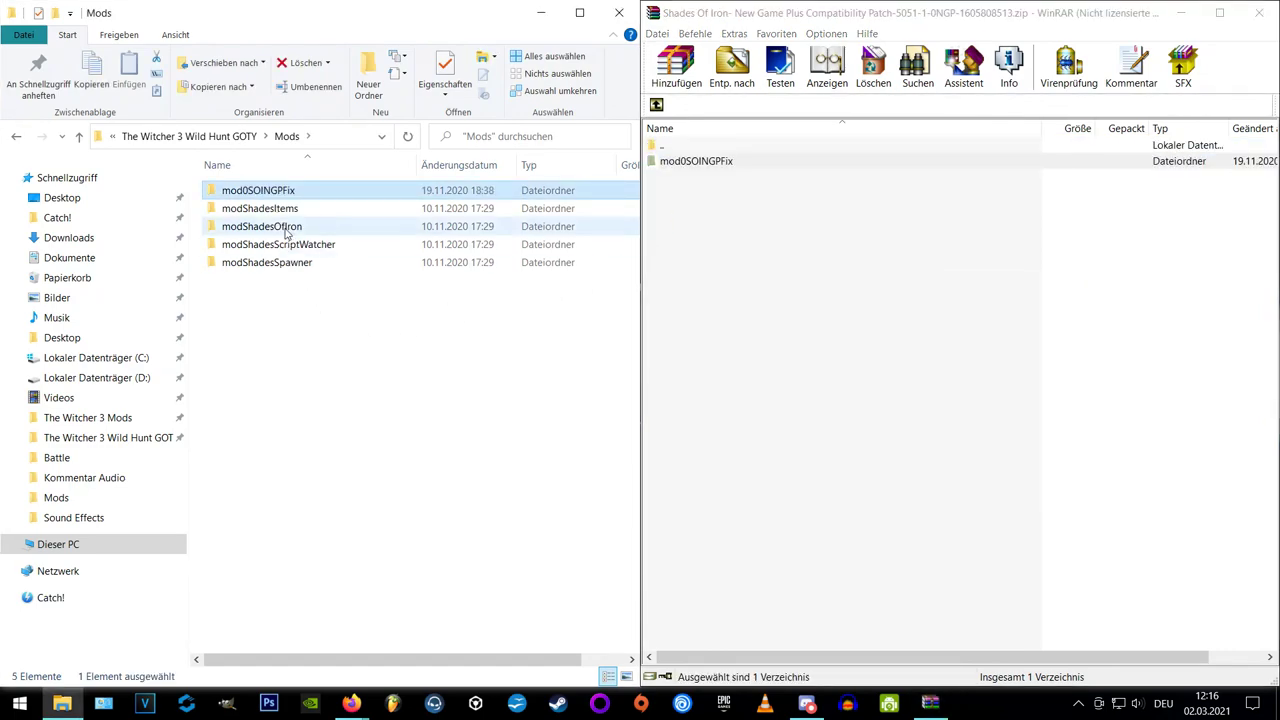
# Step: Close the patch archive and return Explorer to the game's main folder
pyautogui.click(1259, 13)
pyautogui.click(293, 350)
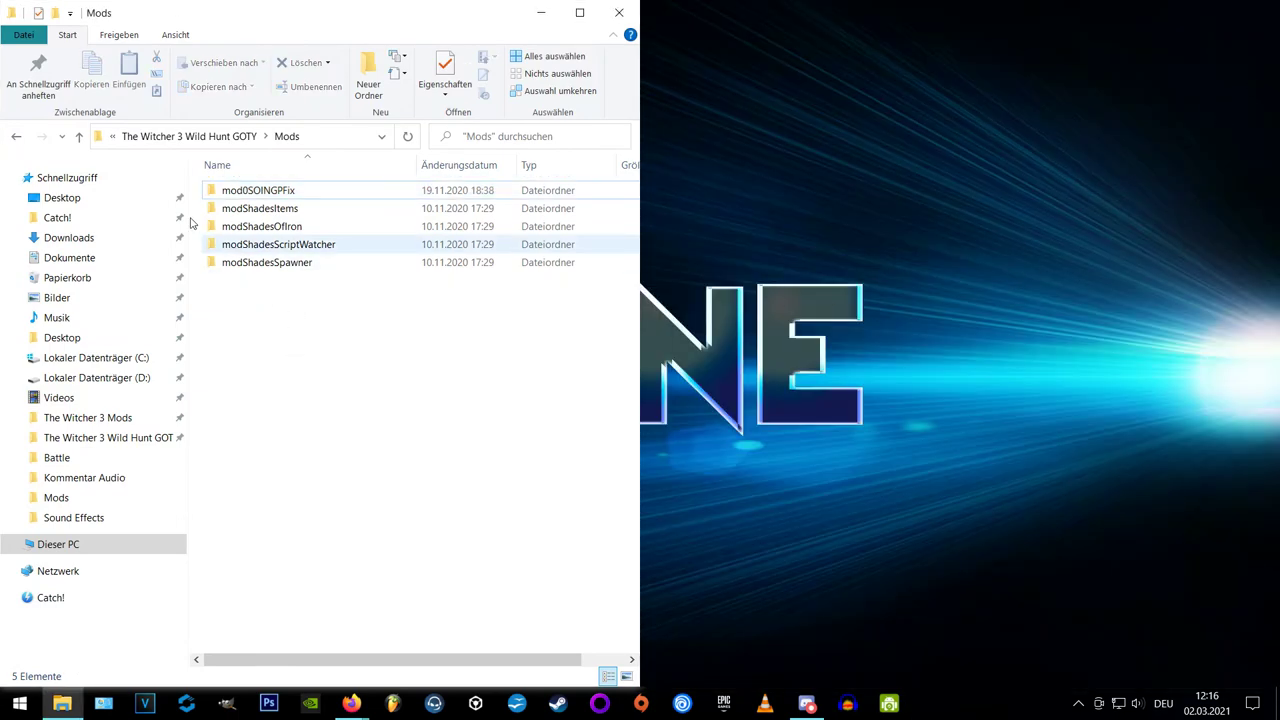
pyautogui.click(215, 146)
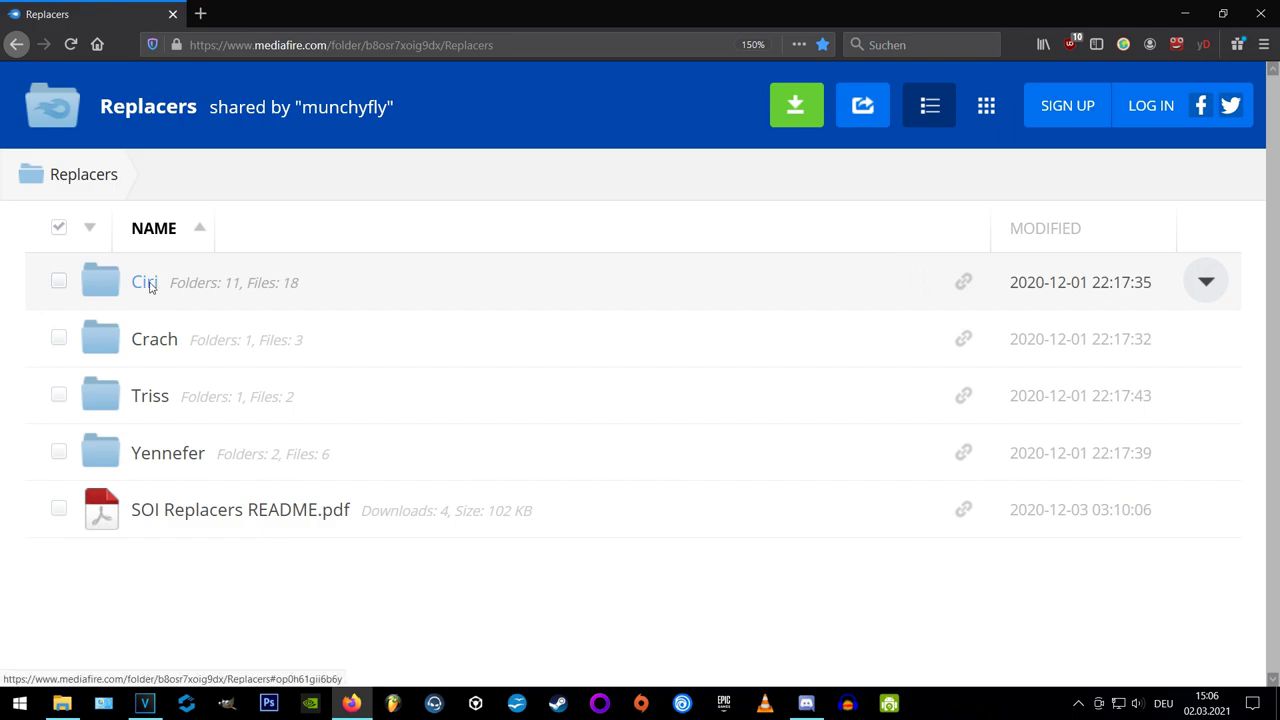
# Step: Browse MediaFire's Ciri > Outfits > Crimson Warden folder and preview ciri crimson warden.png
pyautogui.click(146, 284)
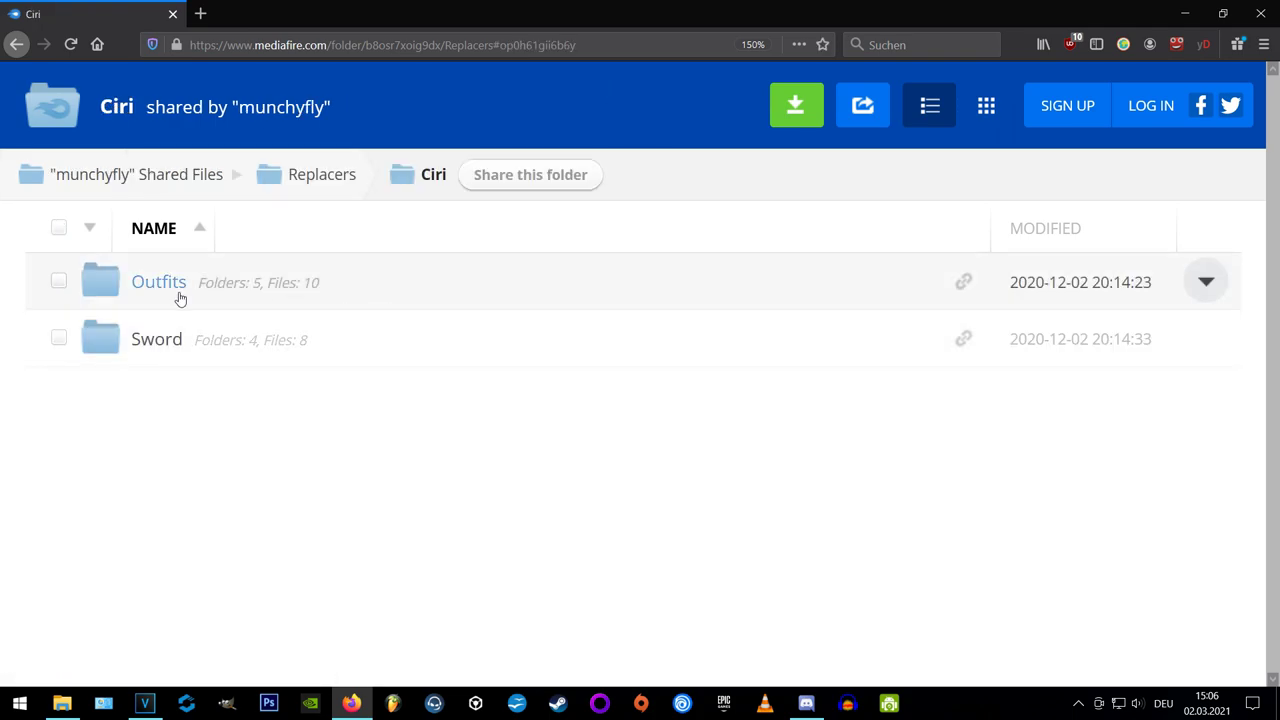
pyautogui.click(170, 286)
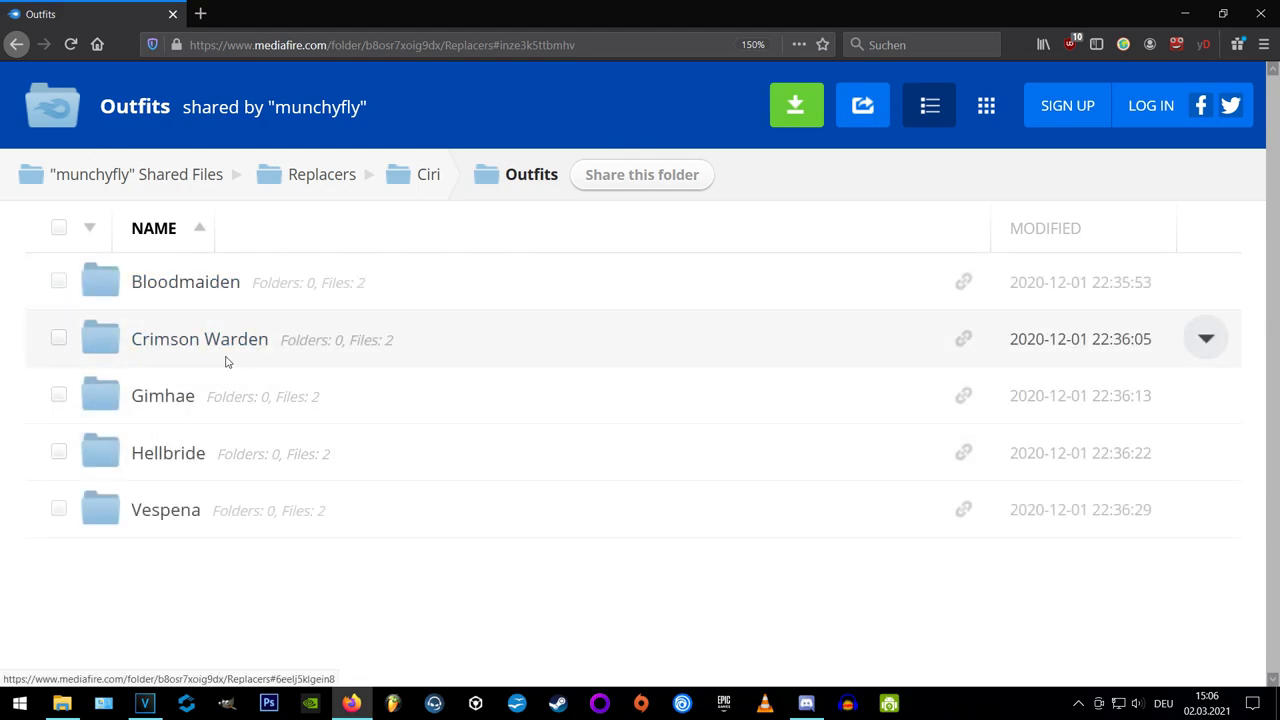
pyautogui.click(185, 341)
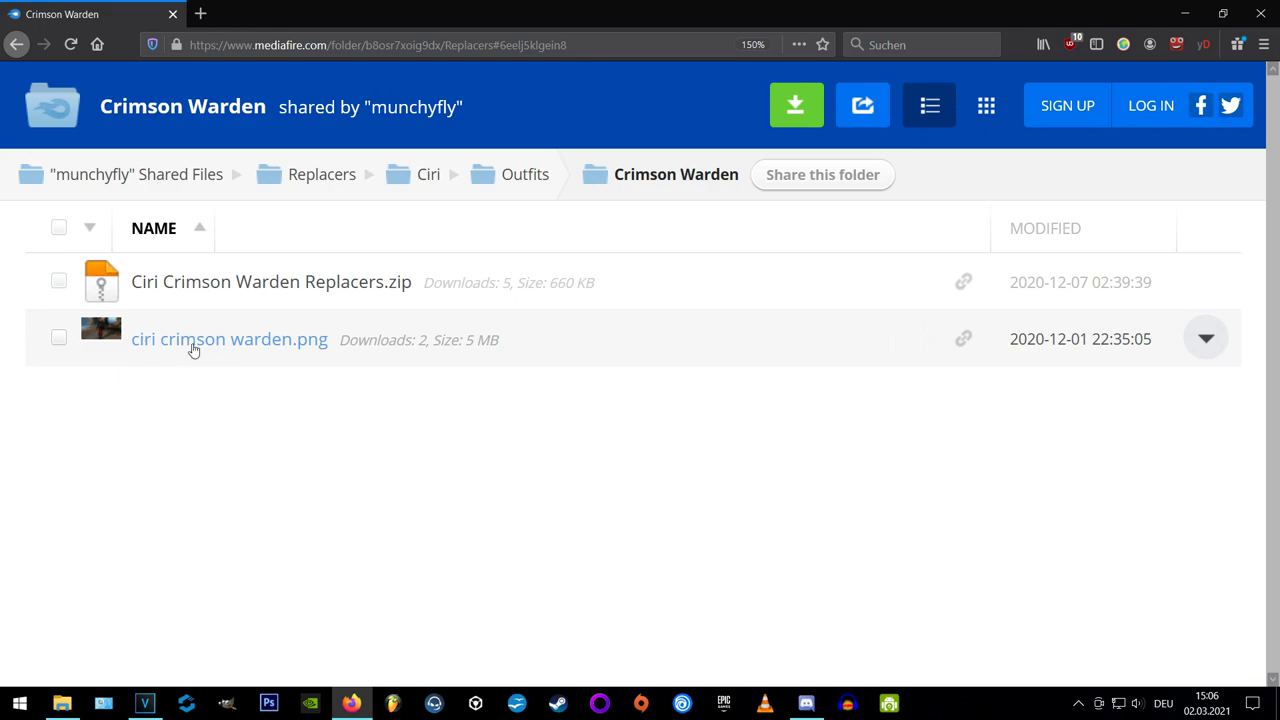
pyautogui.click(240, 343)
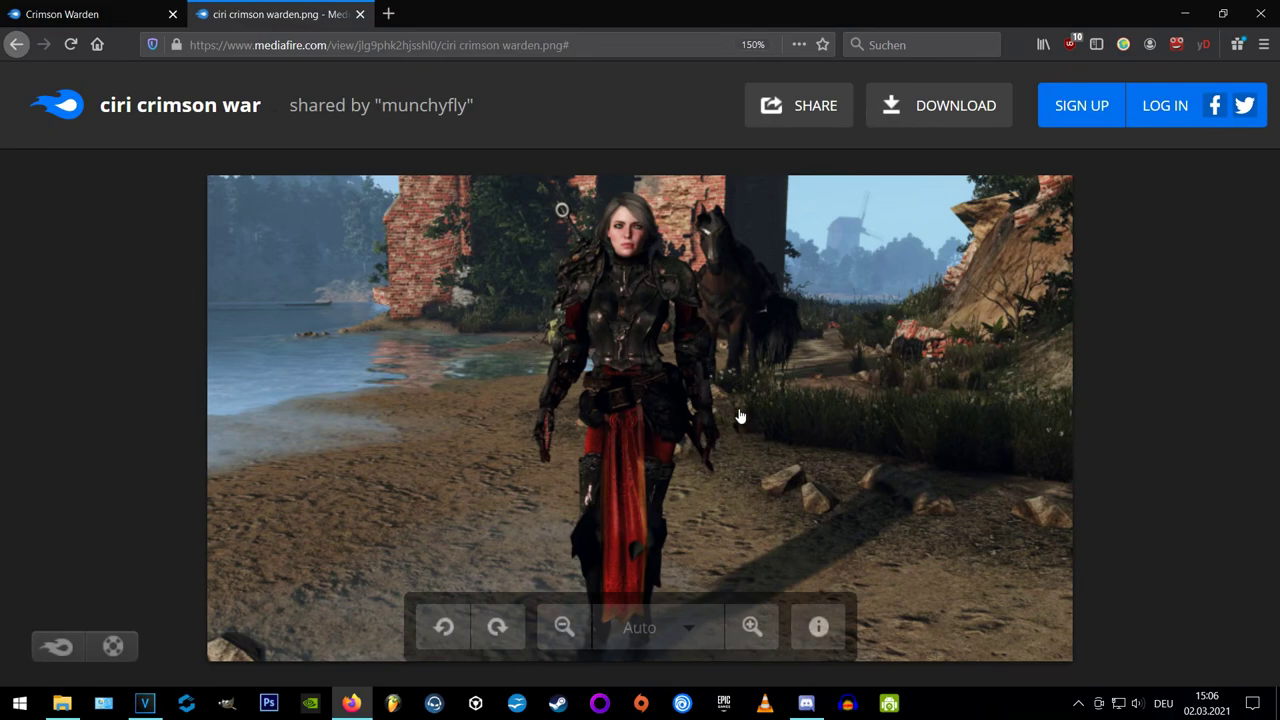
pyautogui.click(108, 18)
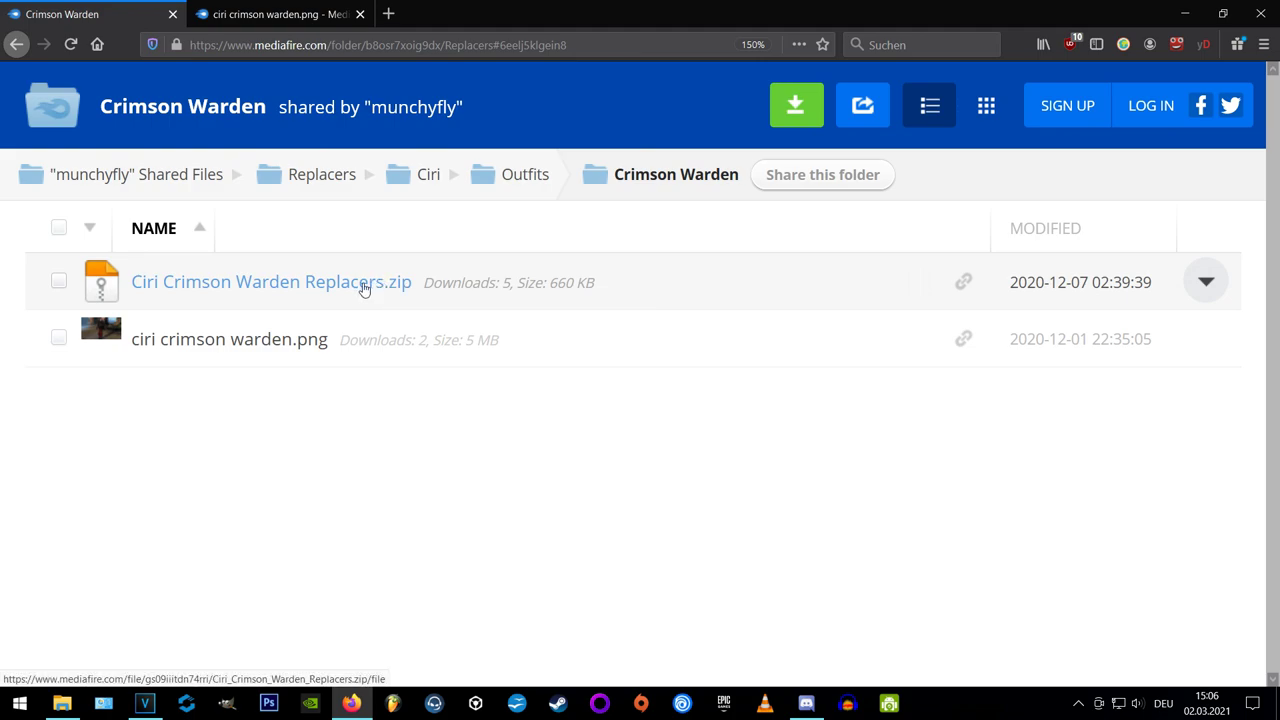
# Step: Download Ciri Crimson Warden Replacers.zip (659.55 KB) and confirm saving it
pyautogui.click(360, 287)
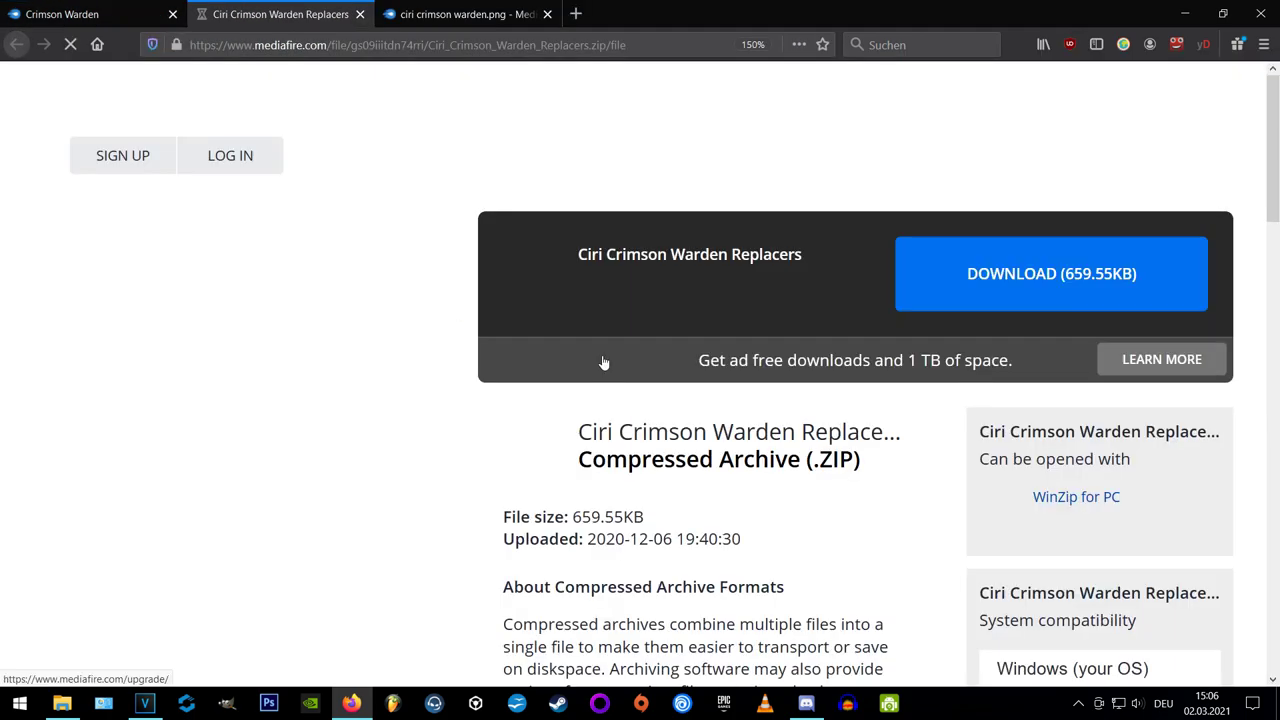
pyautogui.click(995, 282)
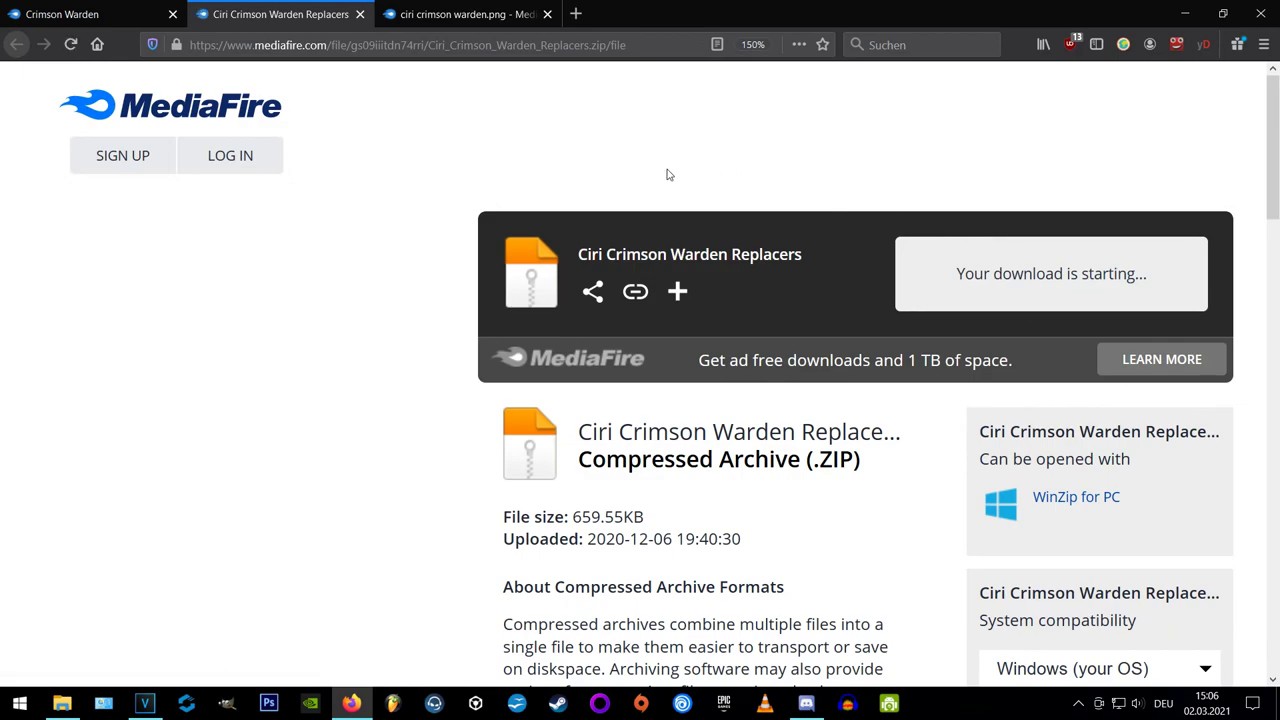
pyautogui.click(988, 614)
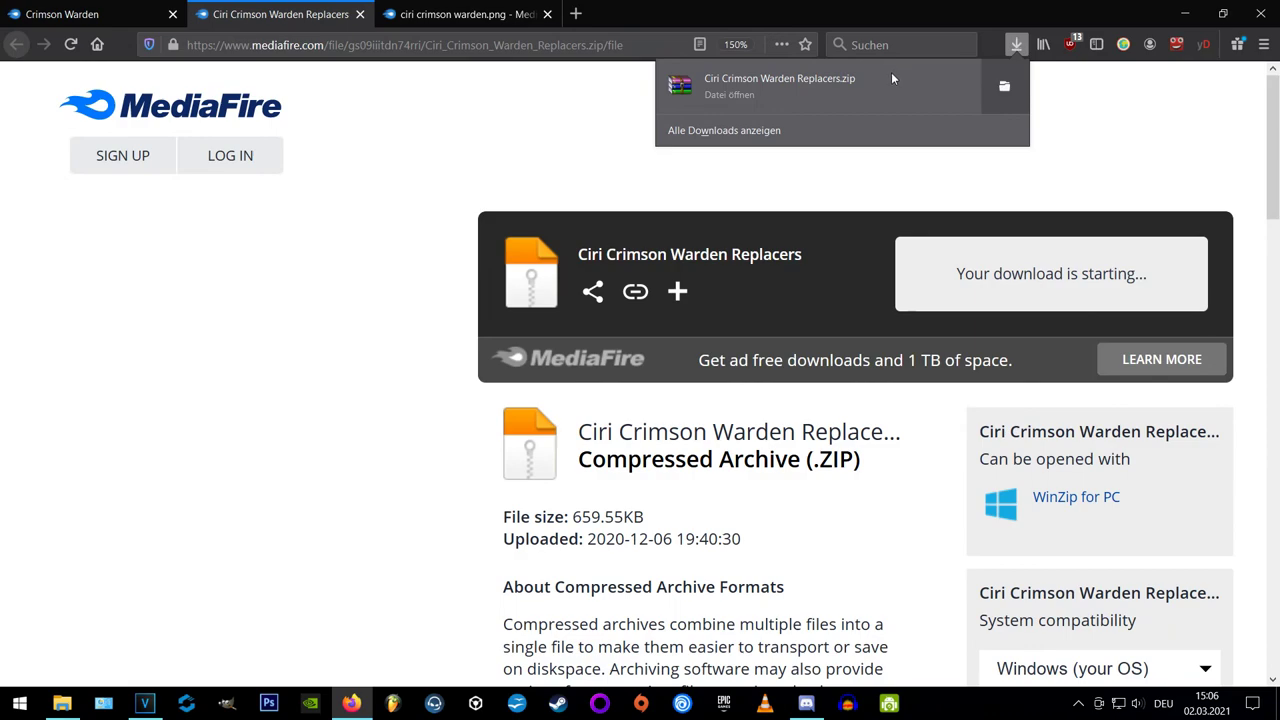
# Step: Open Ciri Crimson Warden Replacers.zip in a maximized WinRAR window and open its README.pdf
pyautogui.click(890, 80)
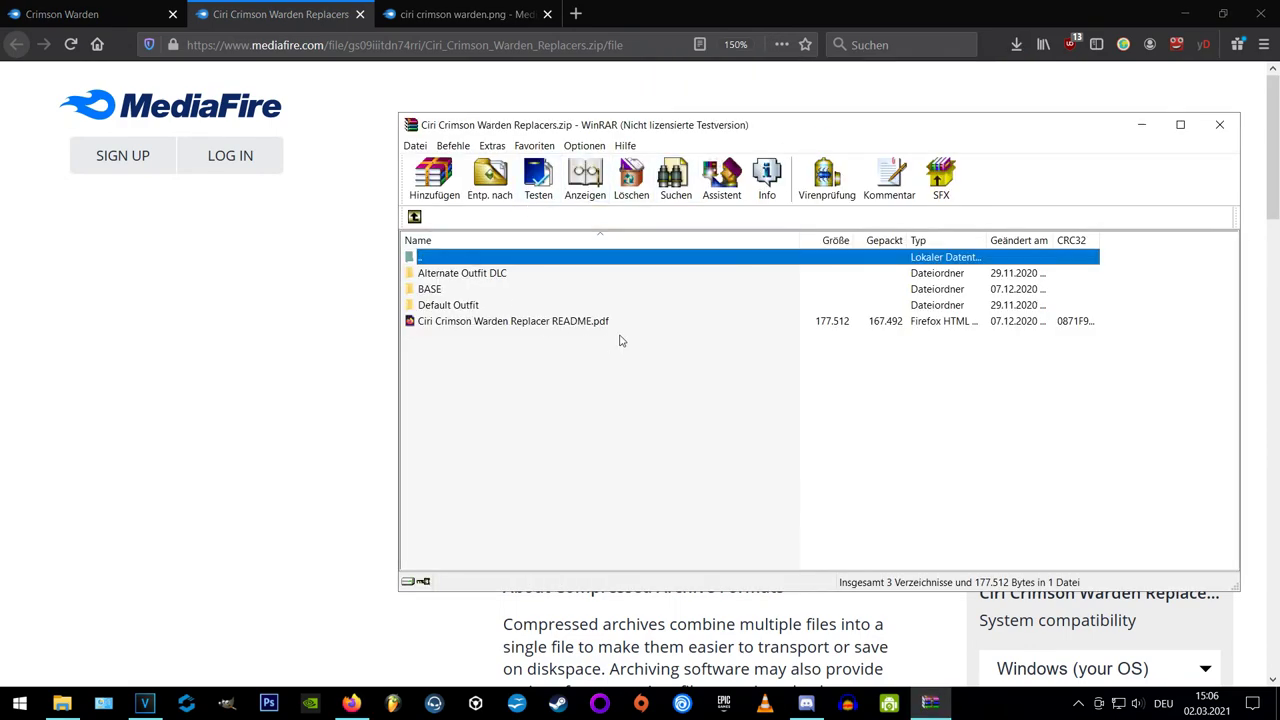
pyautogui.click(878, 372)
pyautogui.click(1181, 125)
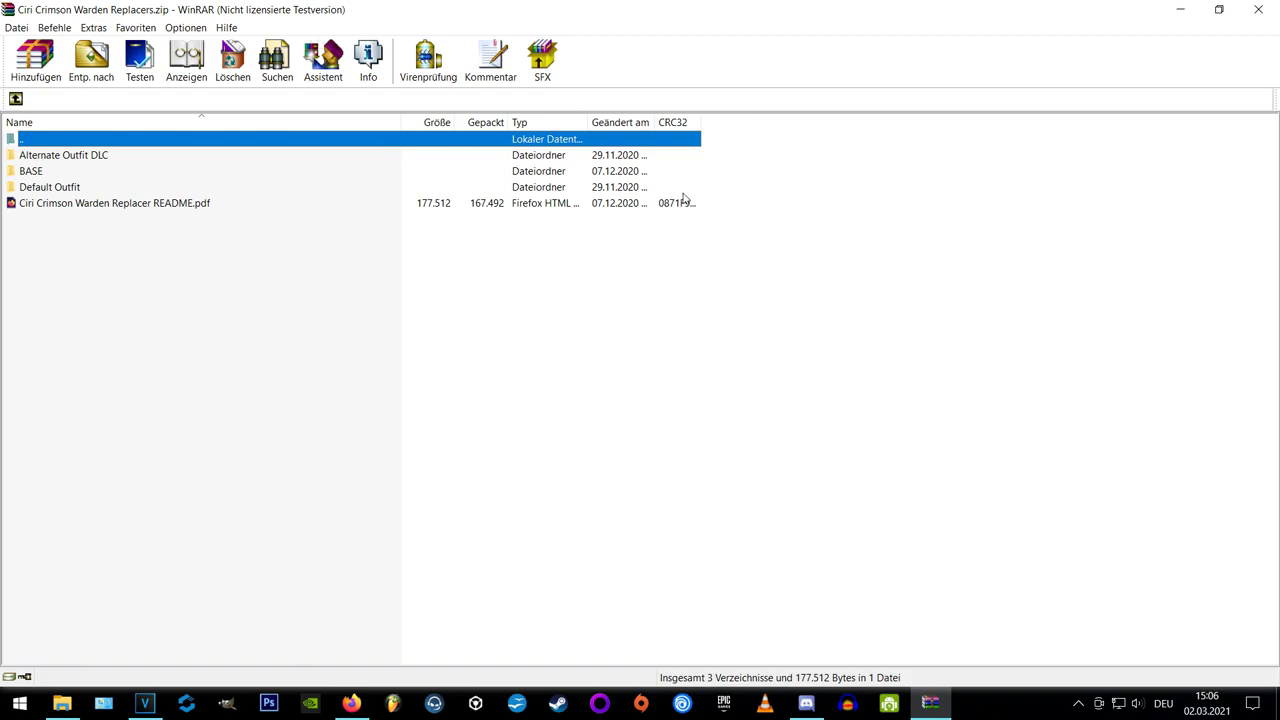
pyautogui.click(28, 206)
pyautogui.doubleClick(204, 204)
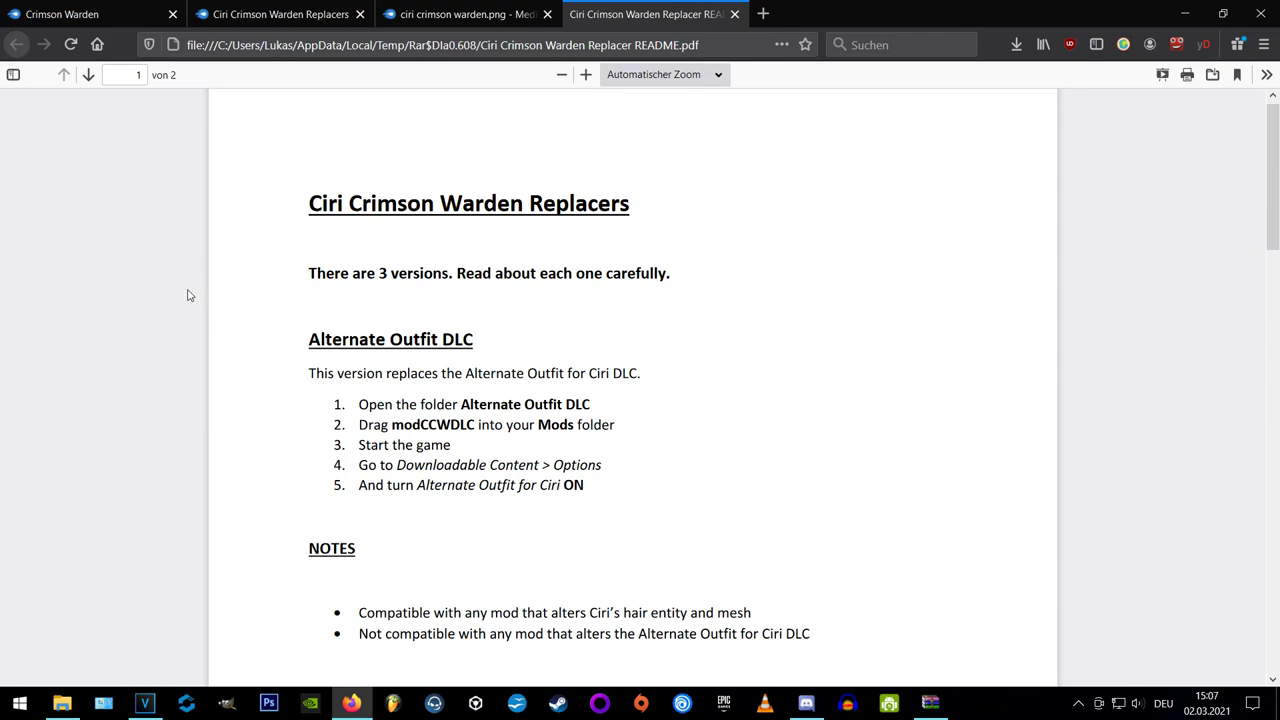
# Step: Scroll the README to the Alternate Outfit DLC install instructions and highlight that heading
pyautogui.scroll(-3, 188, 297)
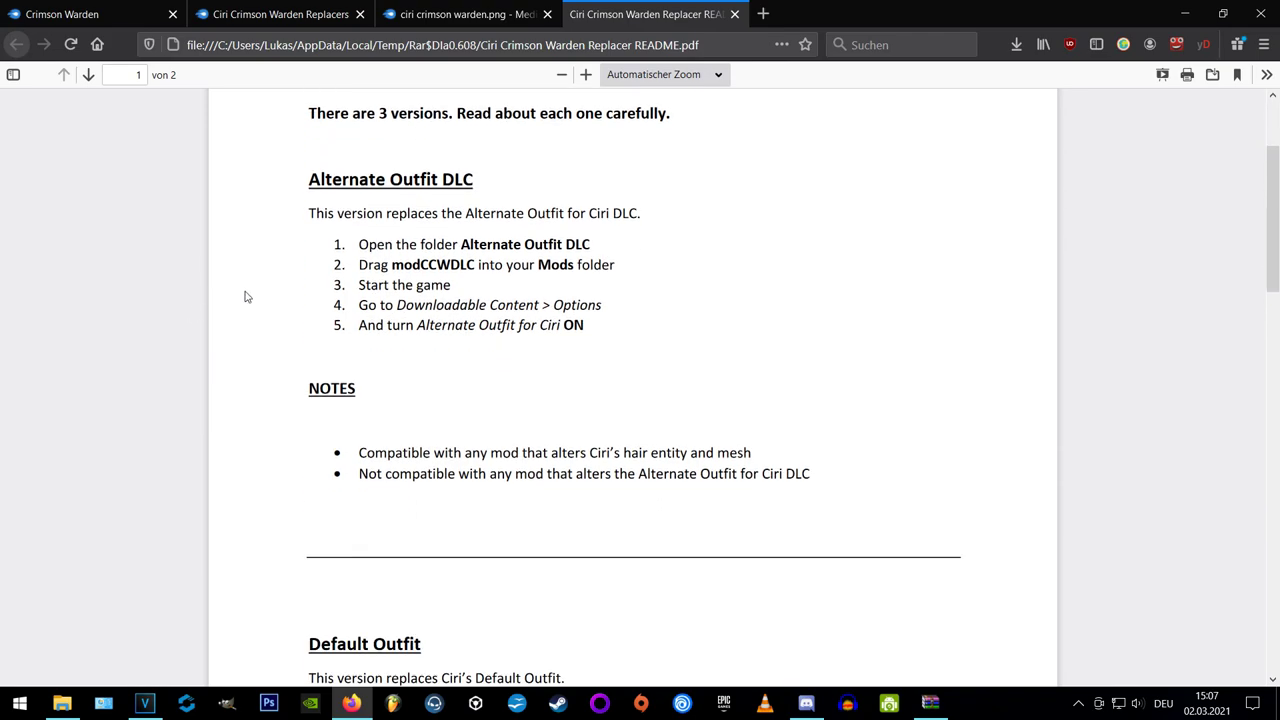
pyautogui.scroll(-1, 270, 220)
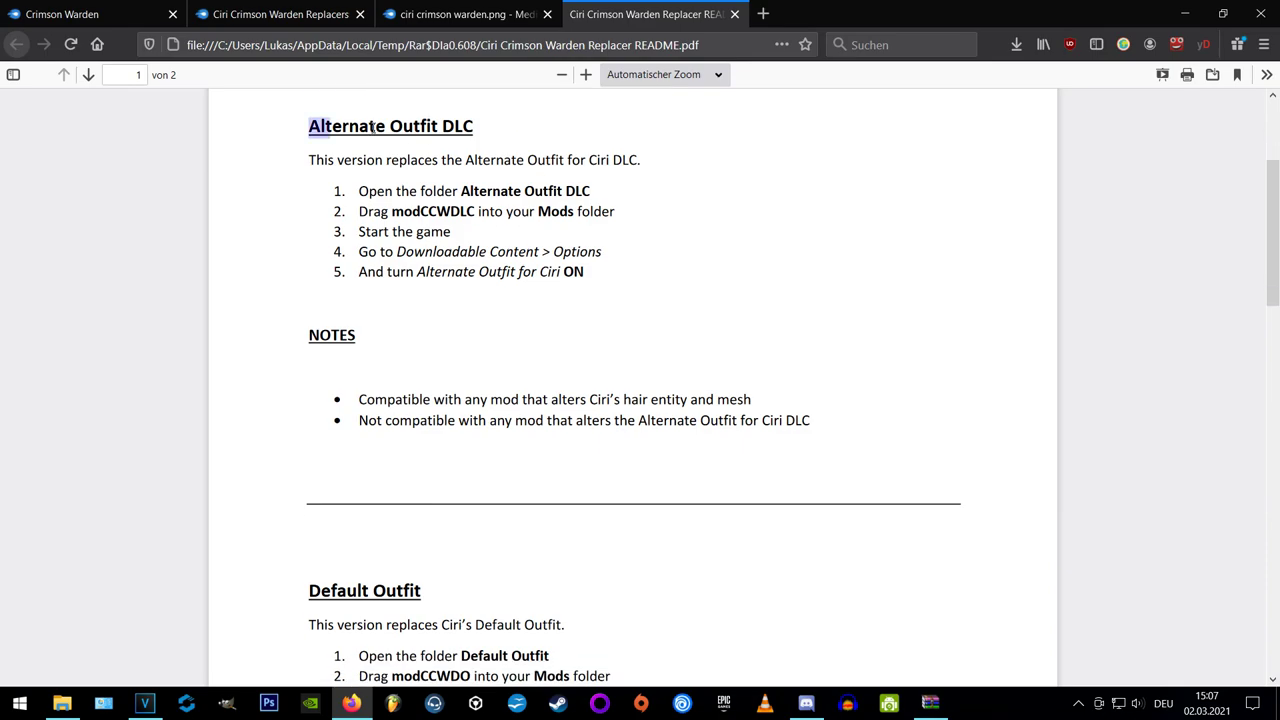
pyautogui.moveTo(385, 127); pyautogui.dragTo(486, 126)
pyautogui.click(486, 126)
# Step: Snap WinRAR to the right and open The Witcher 3 Wild Hunt GOTY folder on the left
pyautogui.hotkey('alt', 'Tab')
pyautogui.click(40, 157)
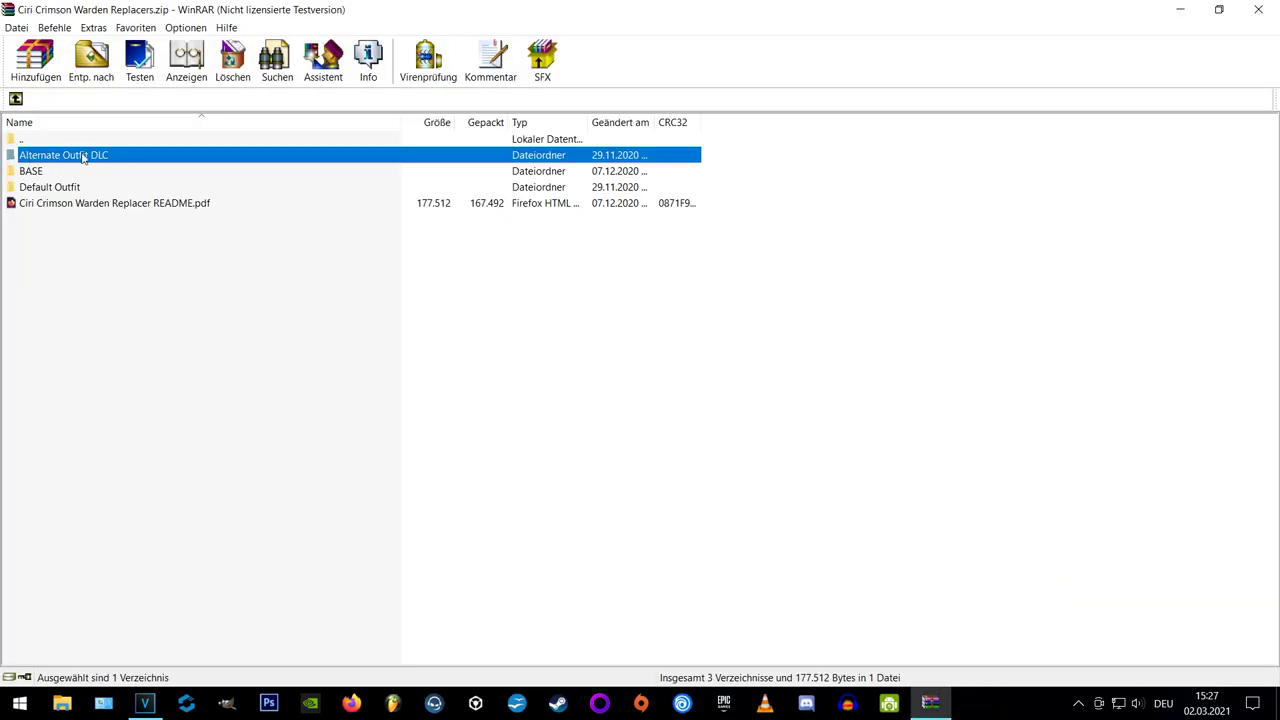
pyautogui.moveTo(417, 9); pyautogui.dragTo(1275, 120)
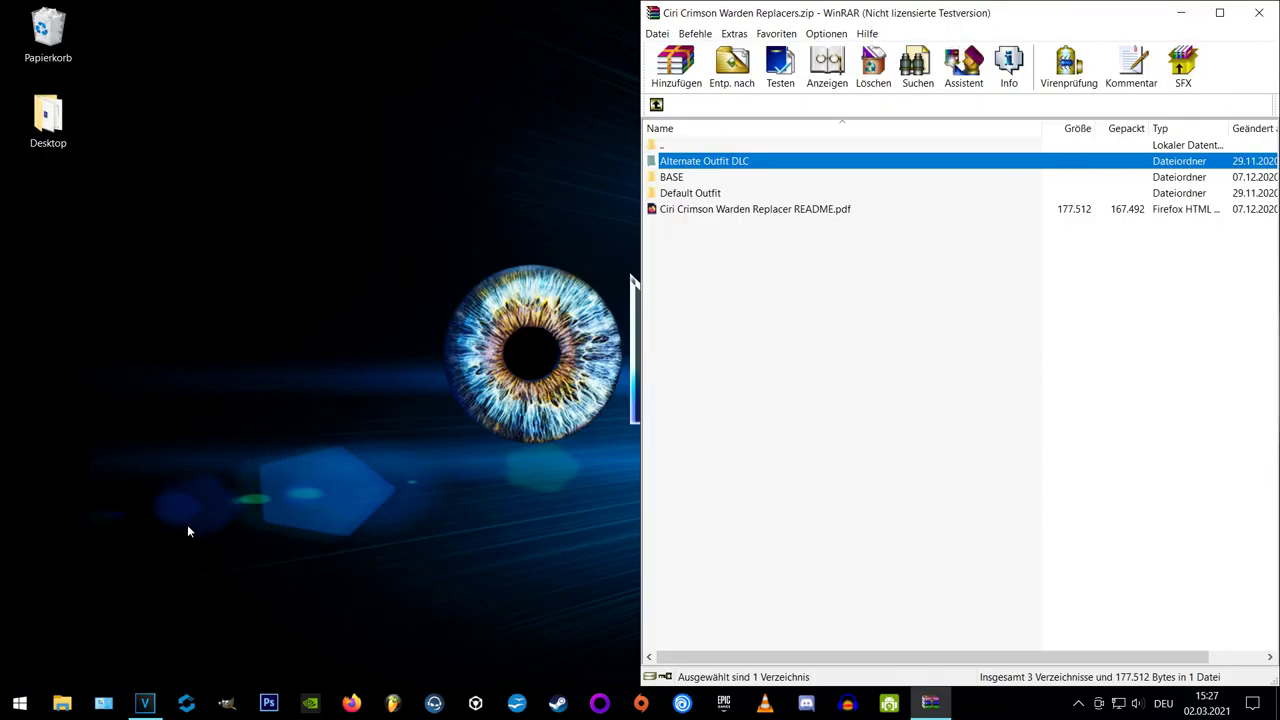
pyautogui.rightClick(62, 703)
pyautogui.click(146, 600)
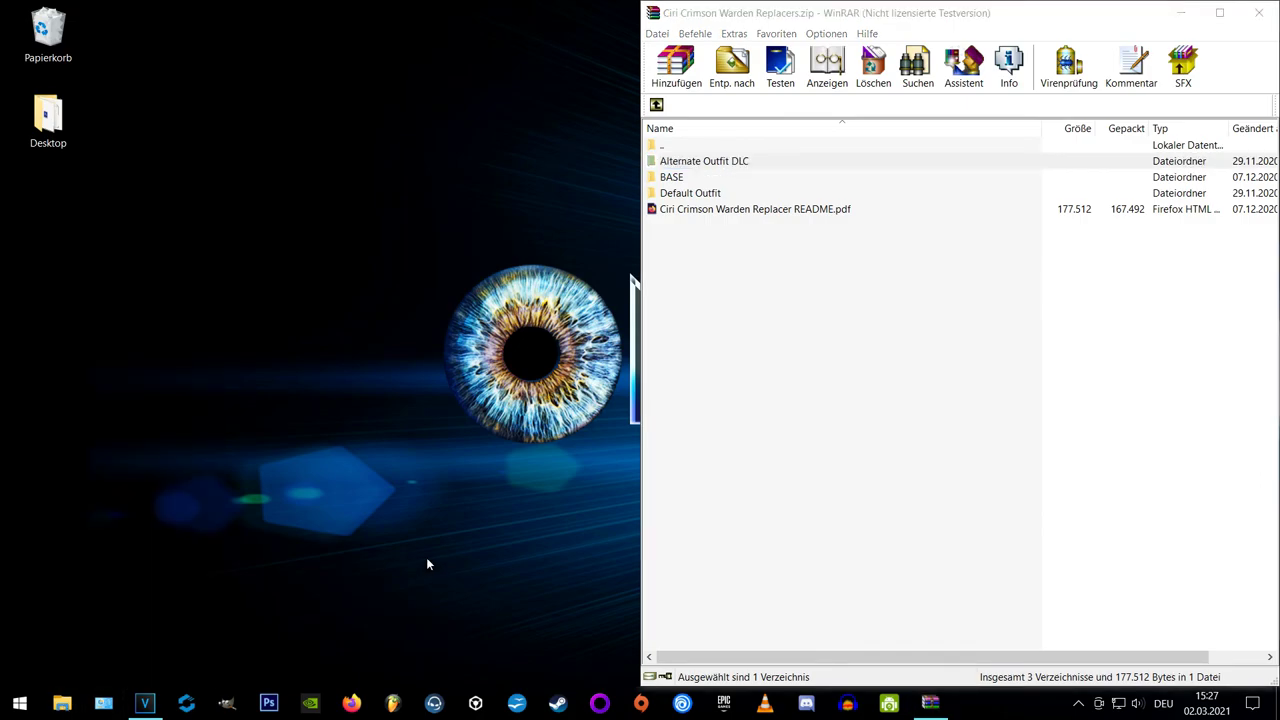
pyautogui.moveTo(451, 25); pyautogui.dragTo(2, 250)
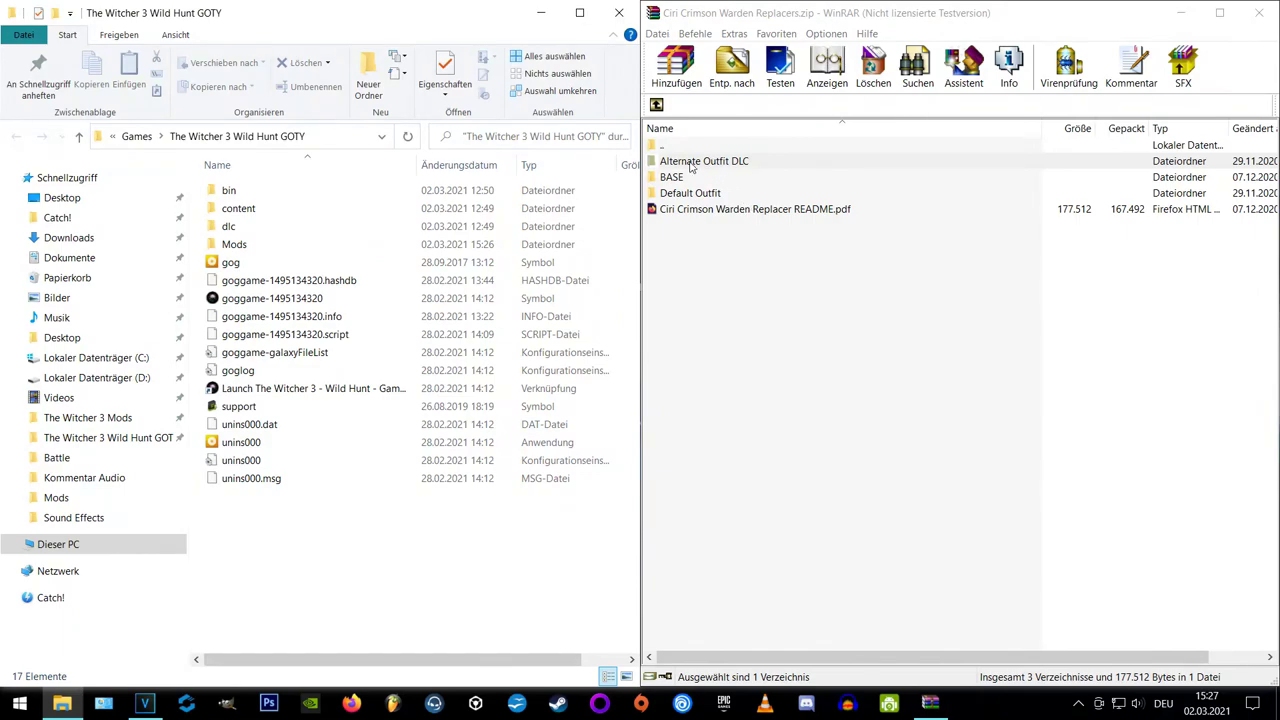
# Step: Drag modCCWDLC from the archive's Alternate Outfit DLC folder into the game's Mods folder
pyautogui.doubleClick(710, 161)
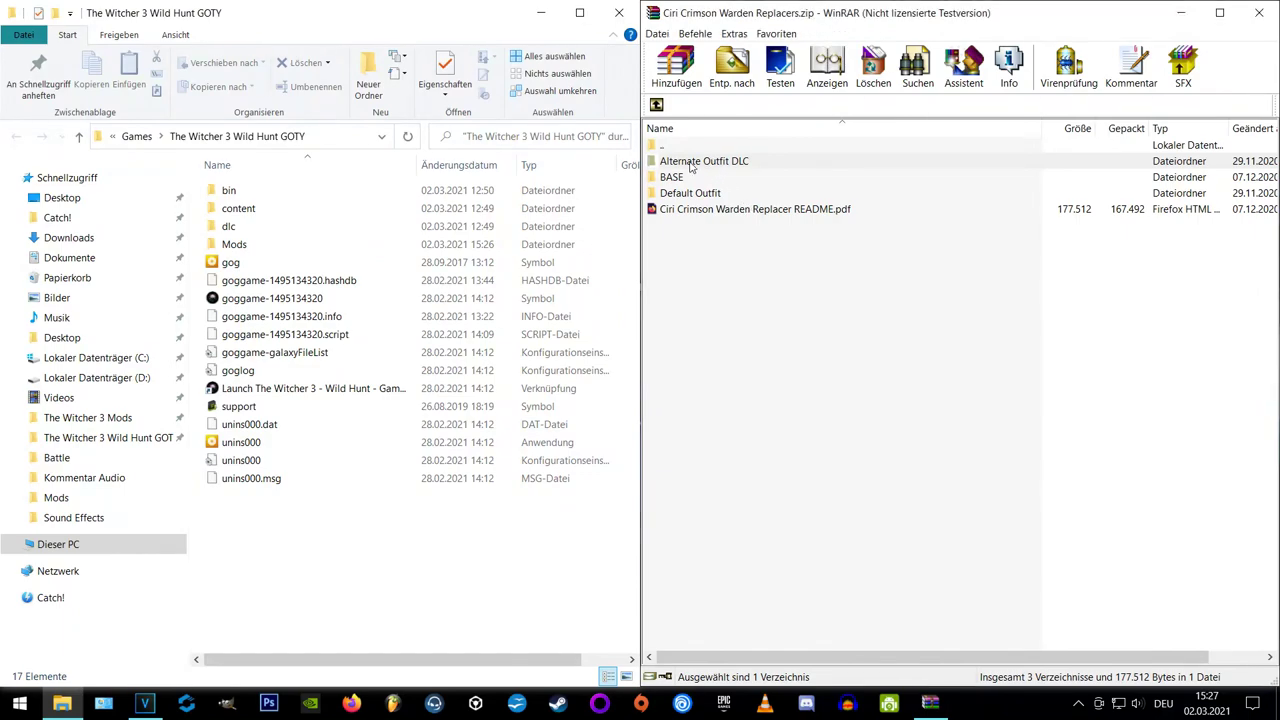
pyautogui.doubleClick(236, 244)
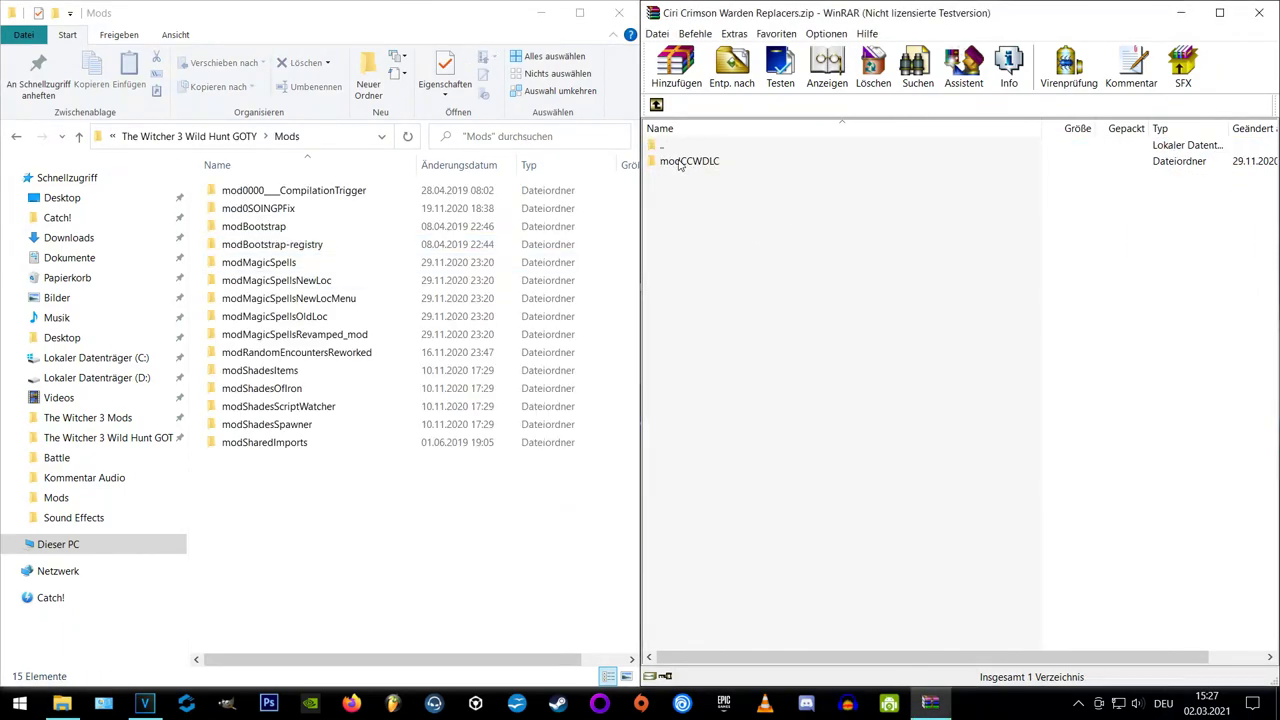
pyautogui.moveTo(679, 165); pyautogui.dragTo(294, 523)
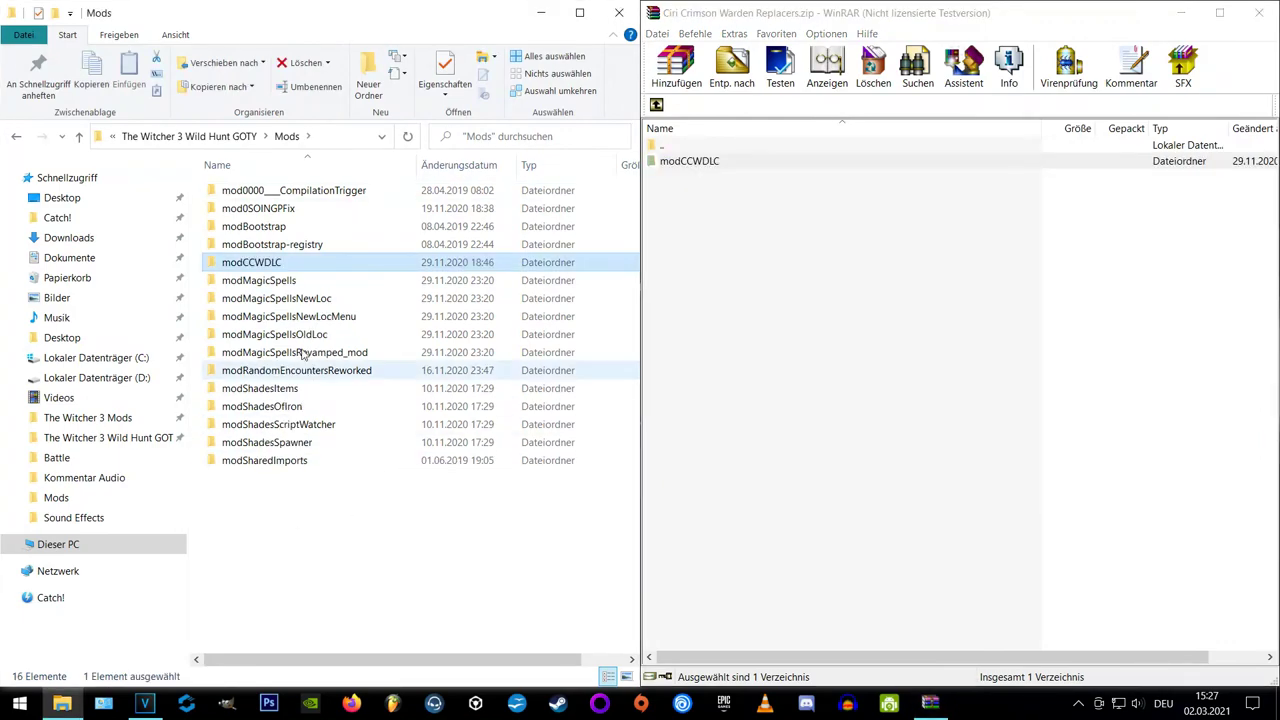
# Step: Close the Ciri archive and scroll the Magic Spells Files tab down to Old Files
pyautogui.click(1266, 13)
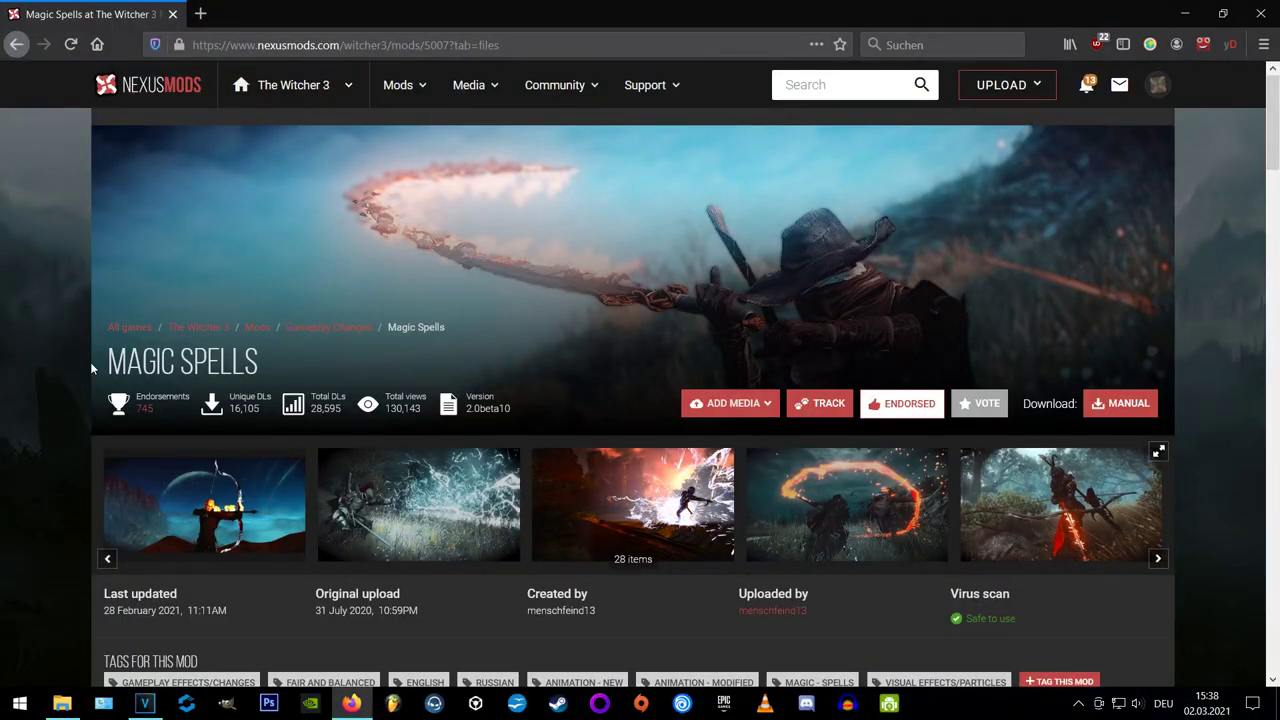
pyautogui.scroll(-6, 17, 400)
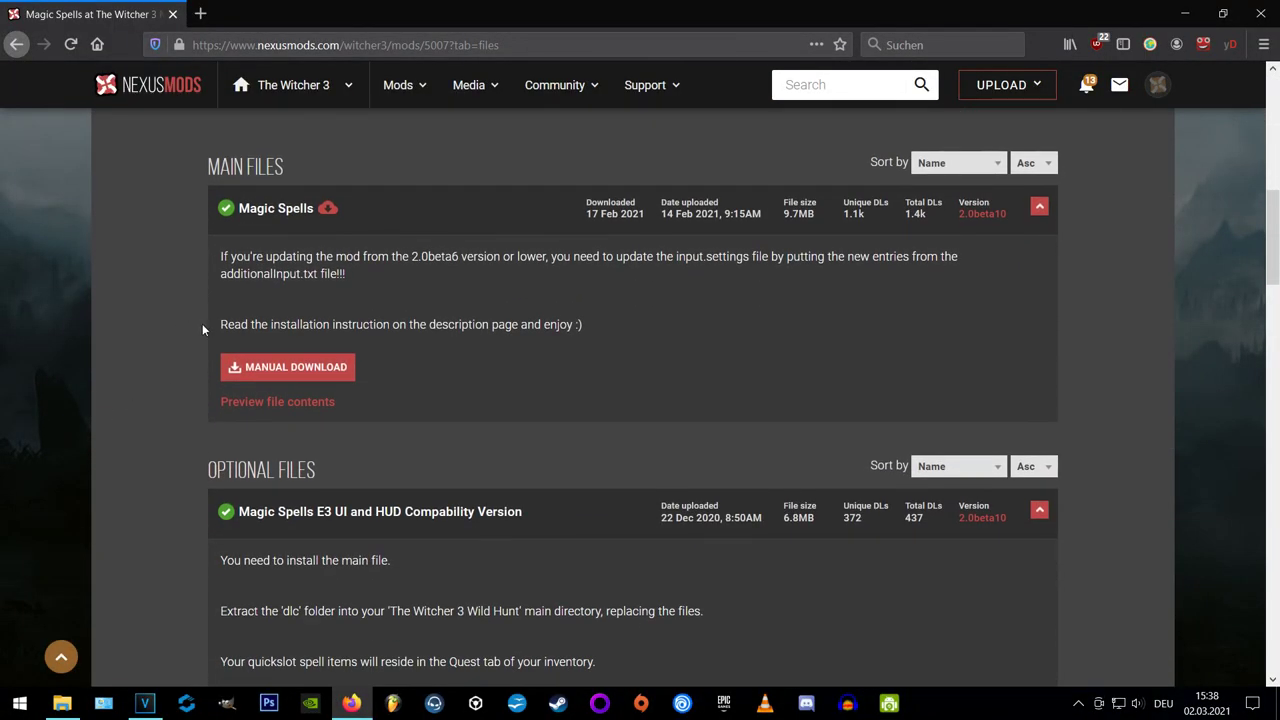
pyautogui.scroll(-3, 198, 337)
pyautogui.scroll(-2, 213, 367)
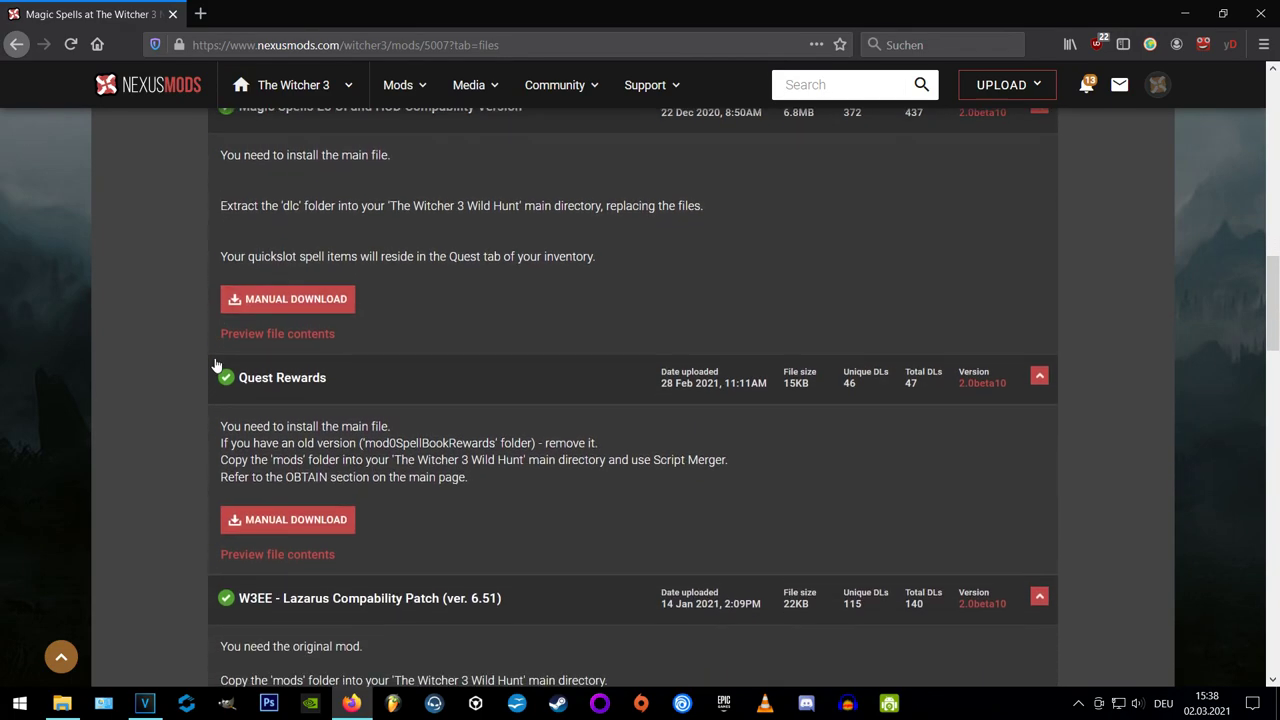
pyautogui.scroll(-4, 166, 381)
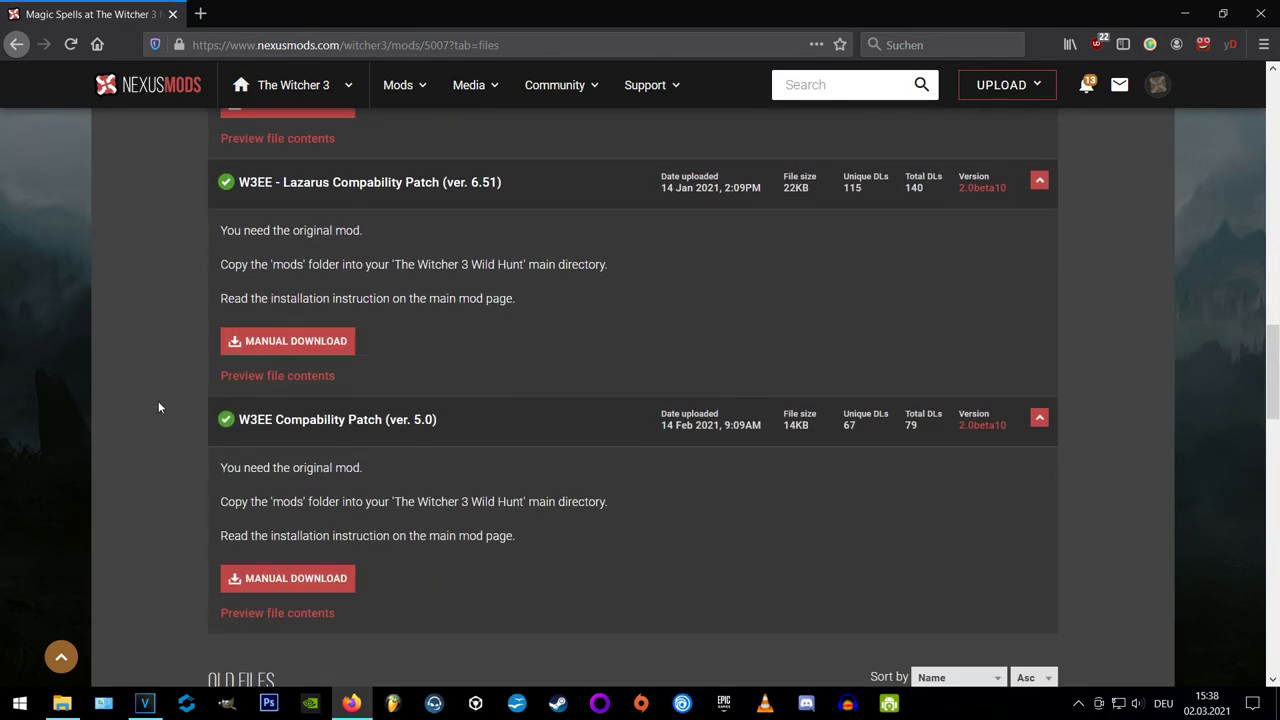
pyautogui.scroll(-2, 164, 396)
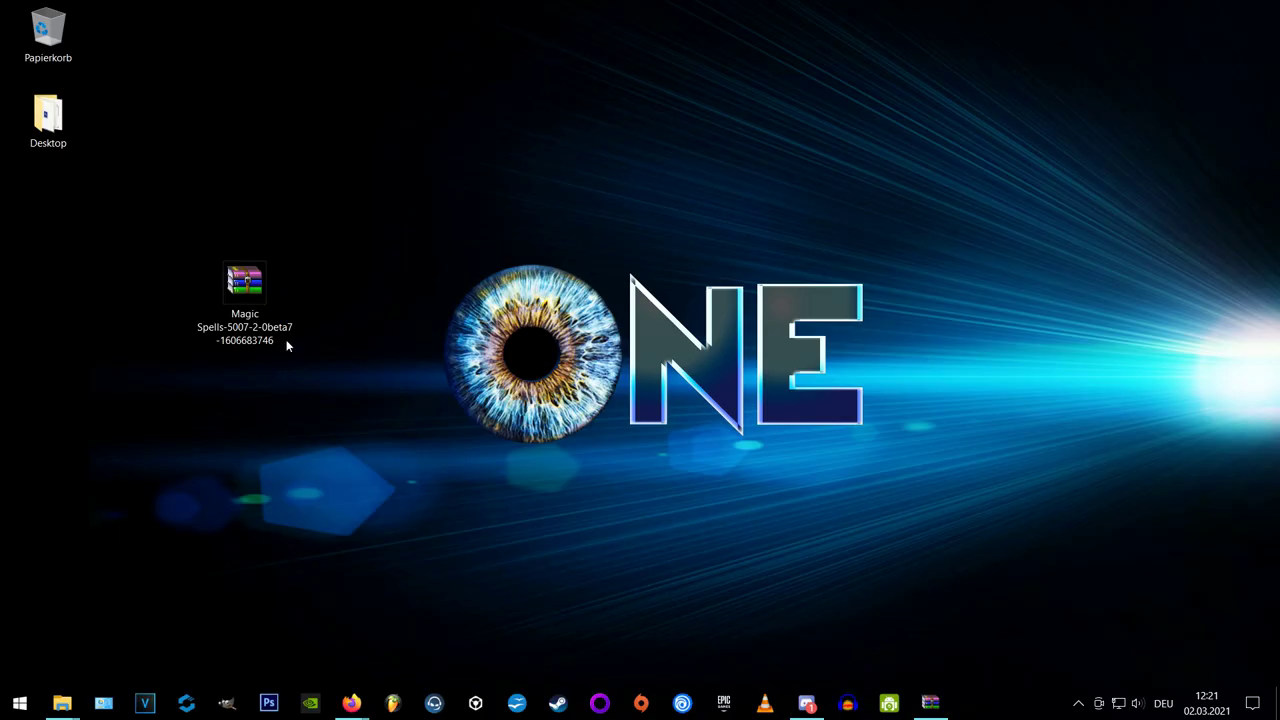
# Step: Open the Magic Spells archive in WinRAR and place it beside The Witcher 3 Wild Hunt GOTY folder
pyautogui.doubleClick(257, 306)
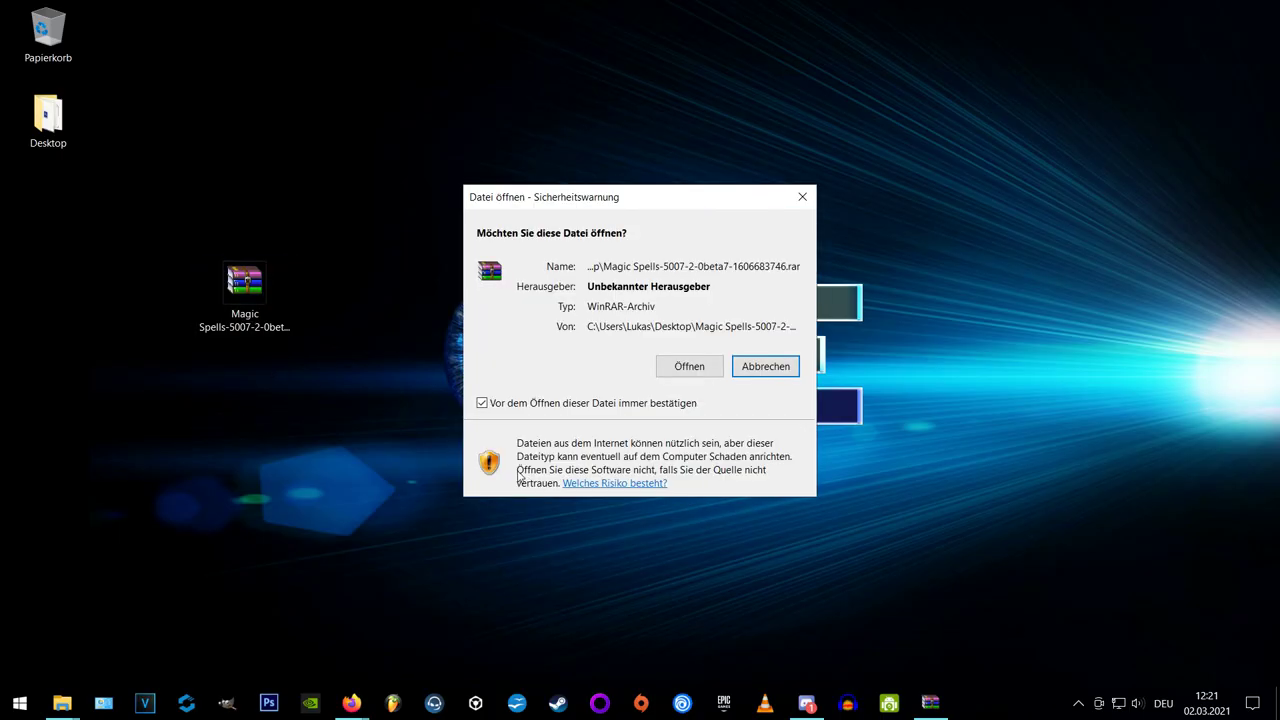
pyautogui.click(711, 366)
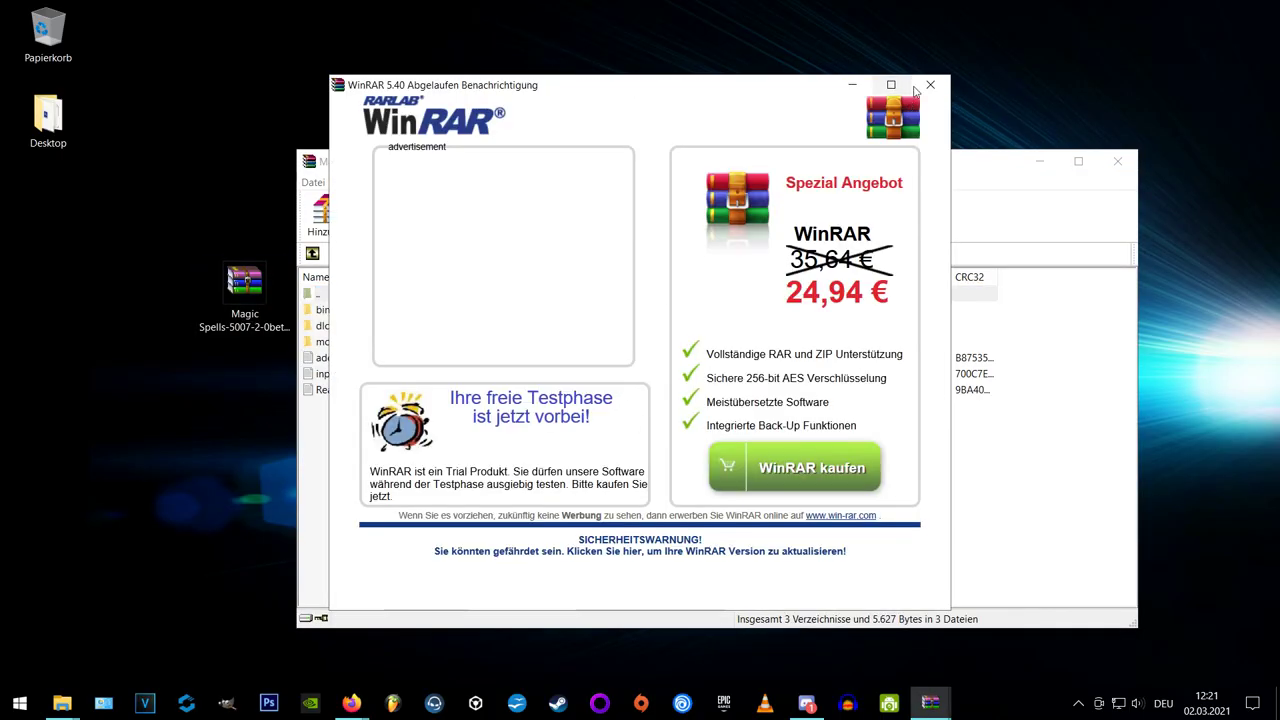
pyautogui.click(928, 85)
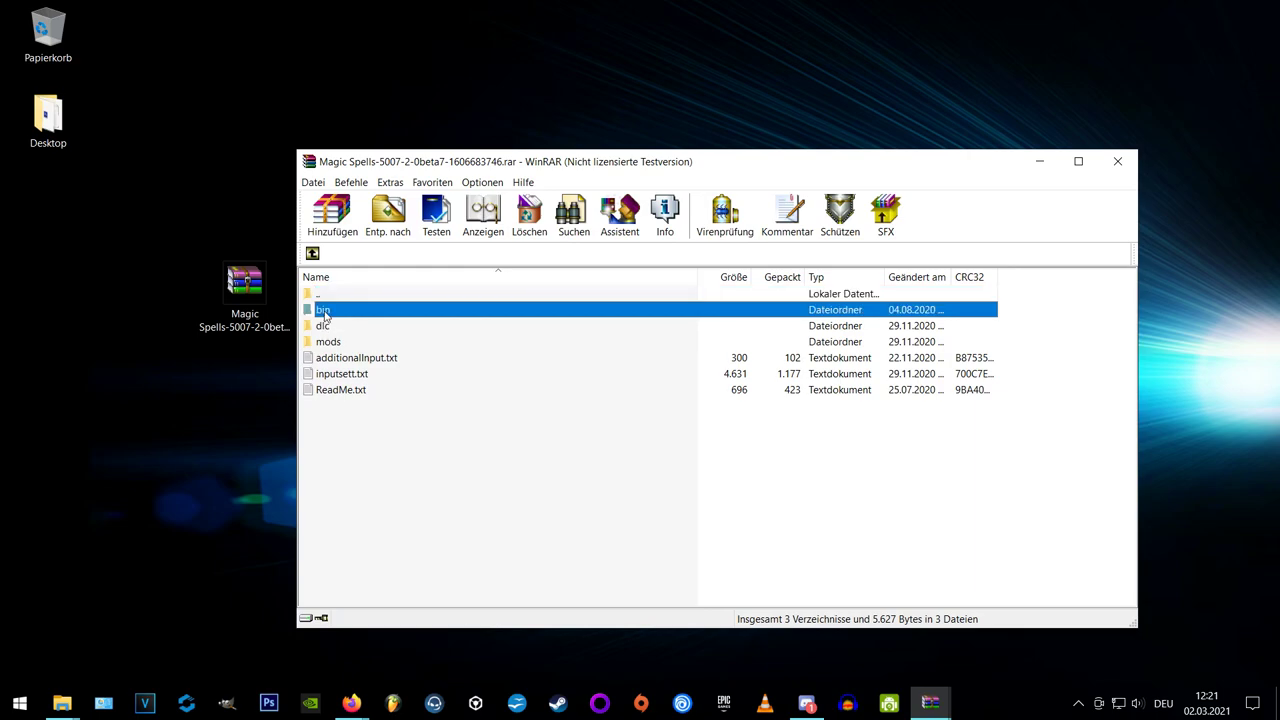
pyautogui.moveTo(548, 177); pyautogui.dragTo(772, 130)
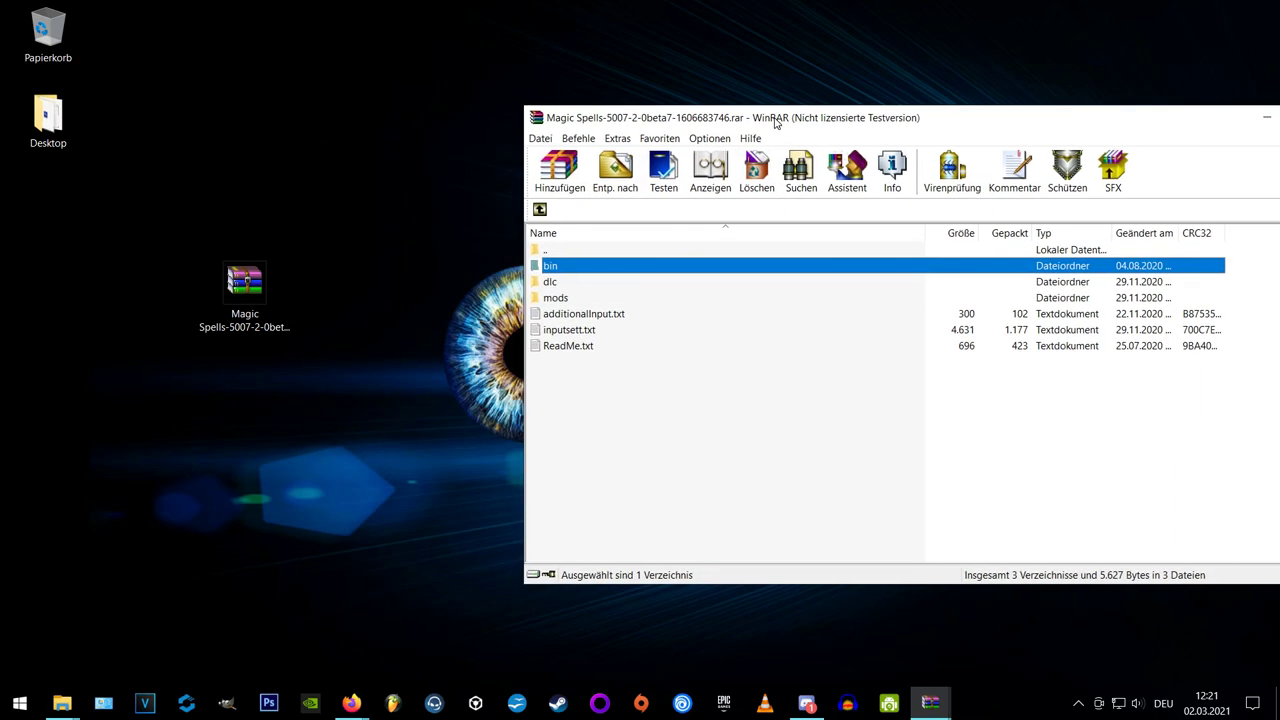
pyautogui.click(62, 703)
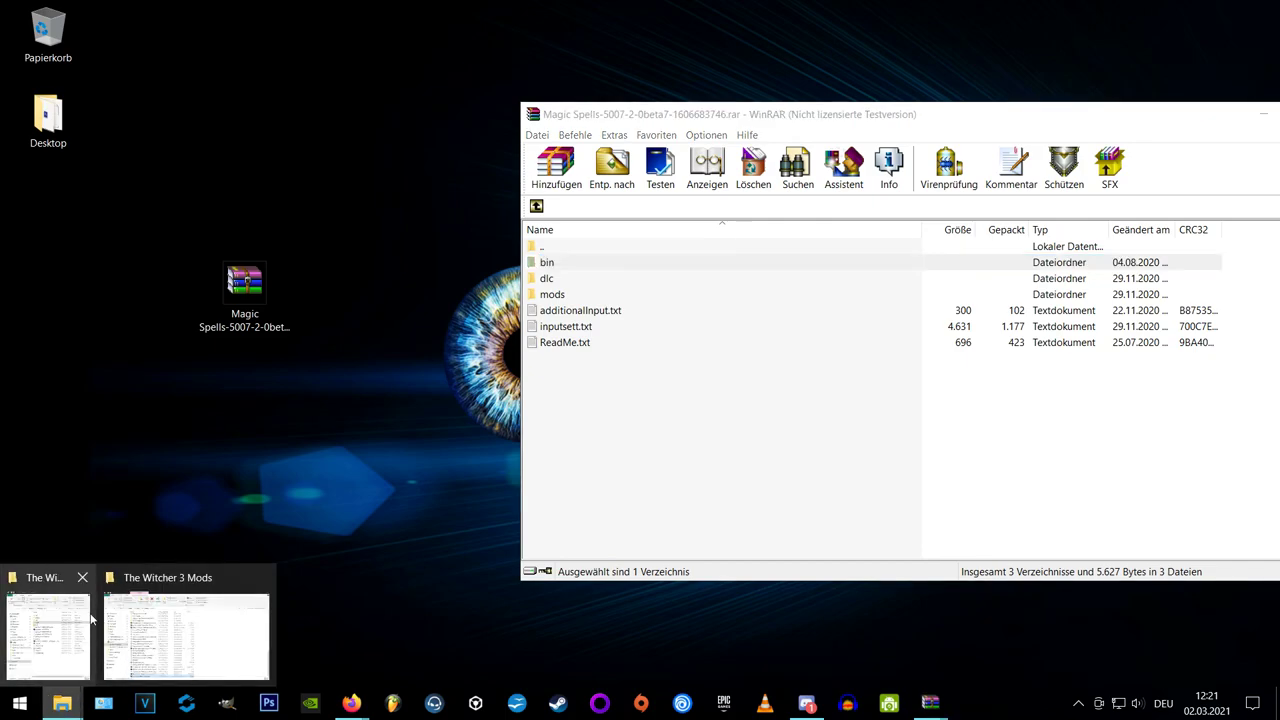
pyautogui.click(42, 625)
pyautogui.moveTo(781, 116); pyautogui.dragTo(1279, 160)
# Step: Extract the bin, dlc and mods folders from the archive into the game folder
pyautogui.keyDown('shift'); pyautogui.click(667, 178); pyautogui.keyUp('shift')
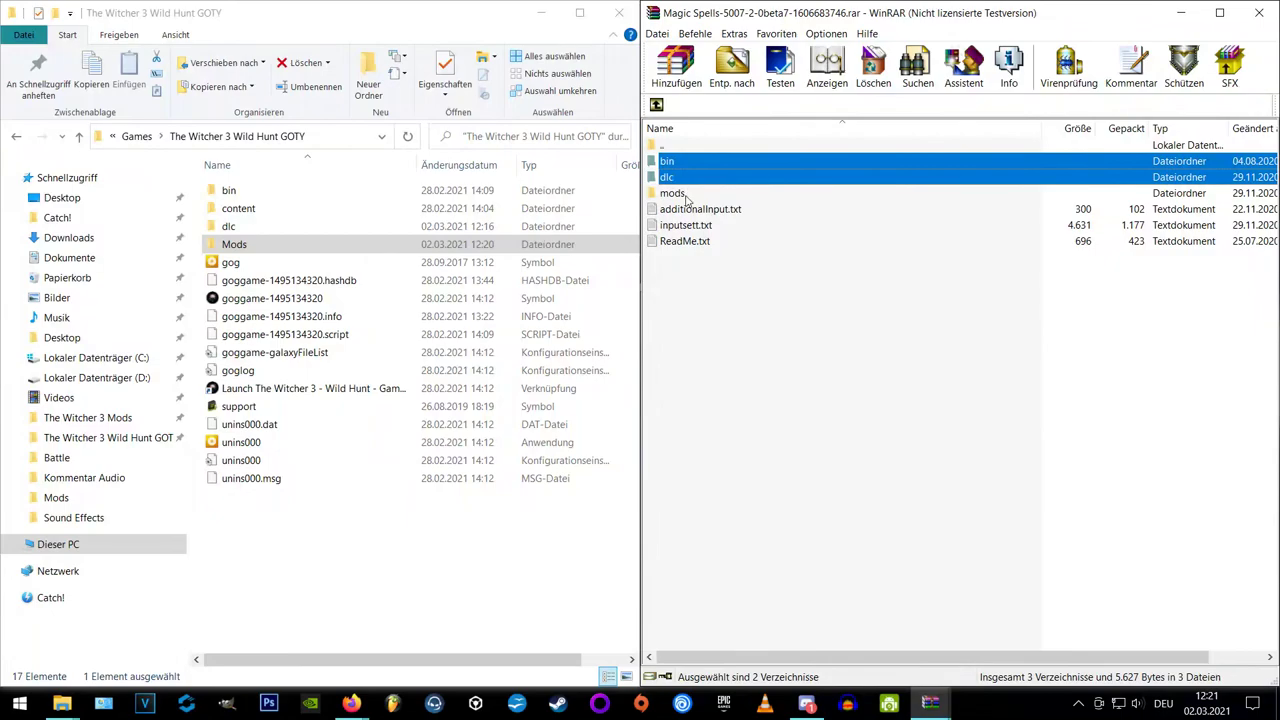
pyautogui.keyDown('shift'); pyautogui.click(680, 191); pyautogui.keyUp('shift')
pyautogui.moveTo(684, 183); pyautogui.dragTo(563, 302)
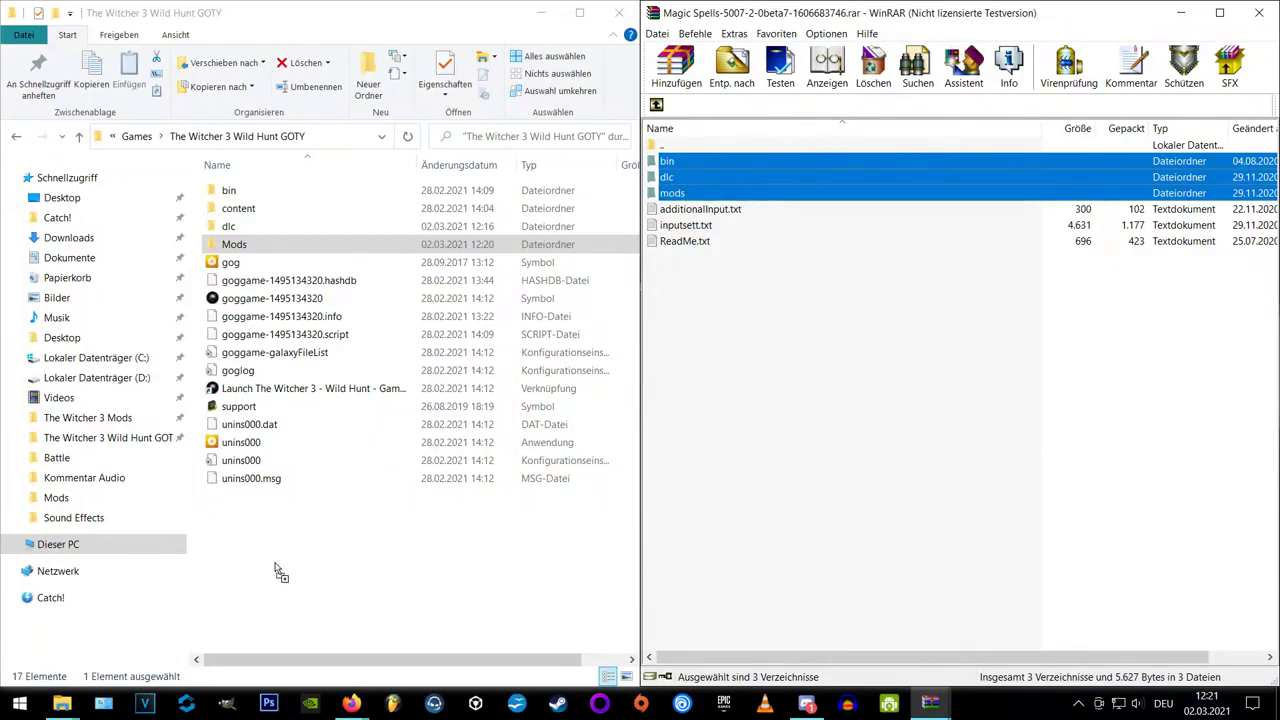
pyautogui.moveTo(277, 570); pyautogui.dragTo(280, 568)
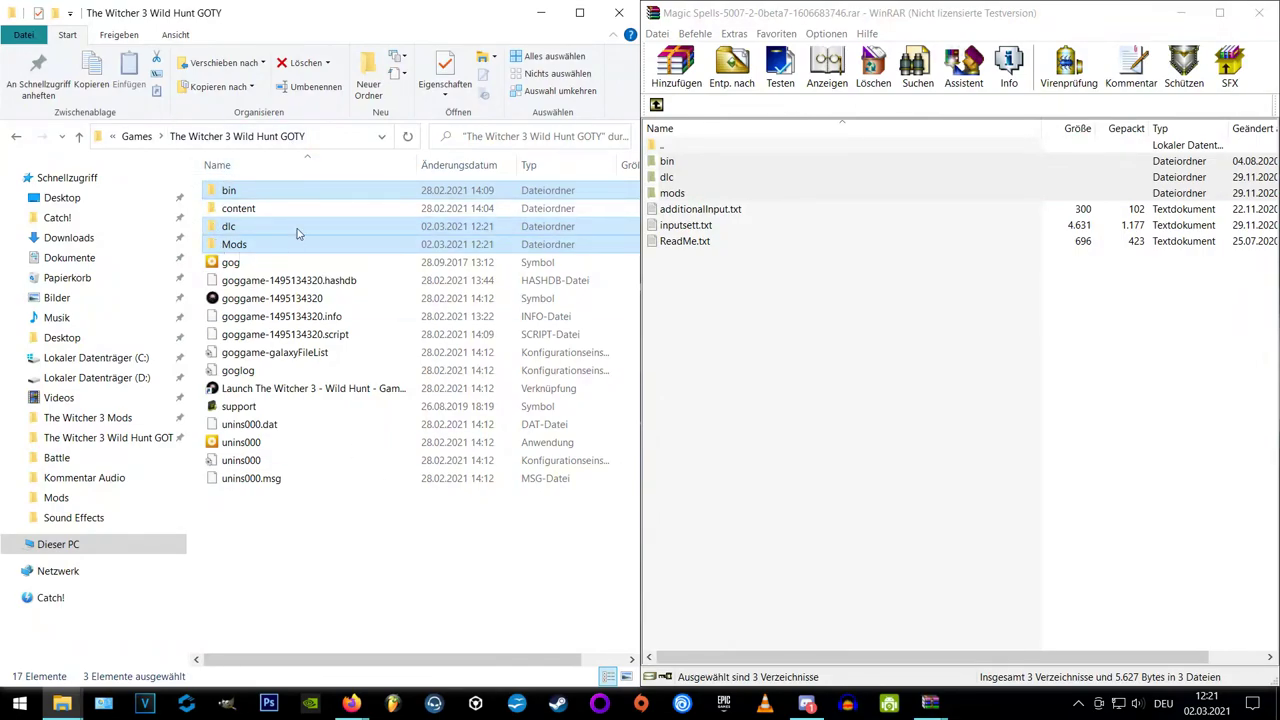
pyautogui.click(806, 340)
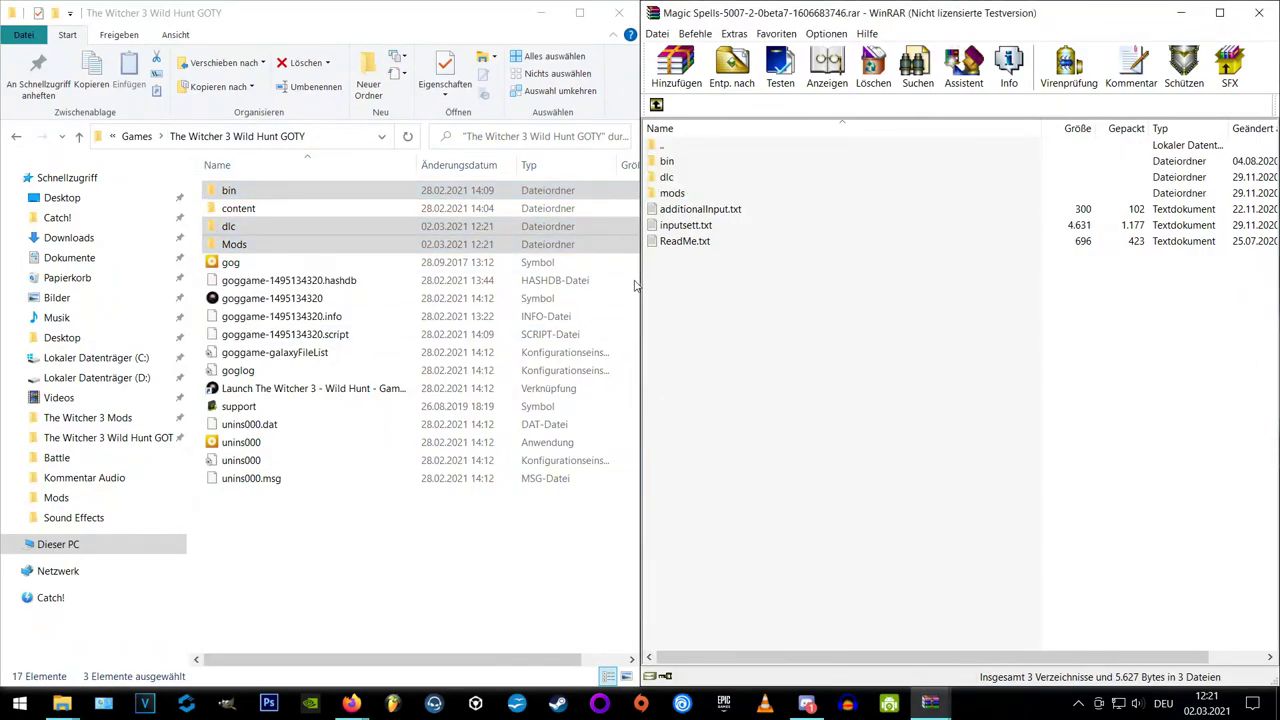
# Step: Copy inputsett.txt's key bindings from [Diving] down to the end of the file
pyautogui.doubleClick(698, 226)
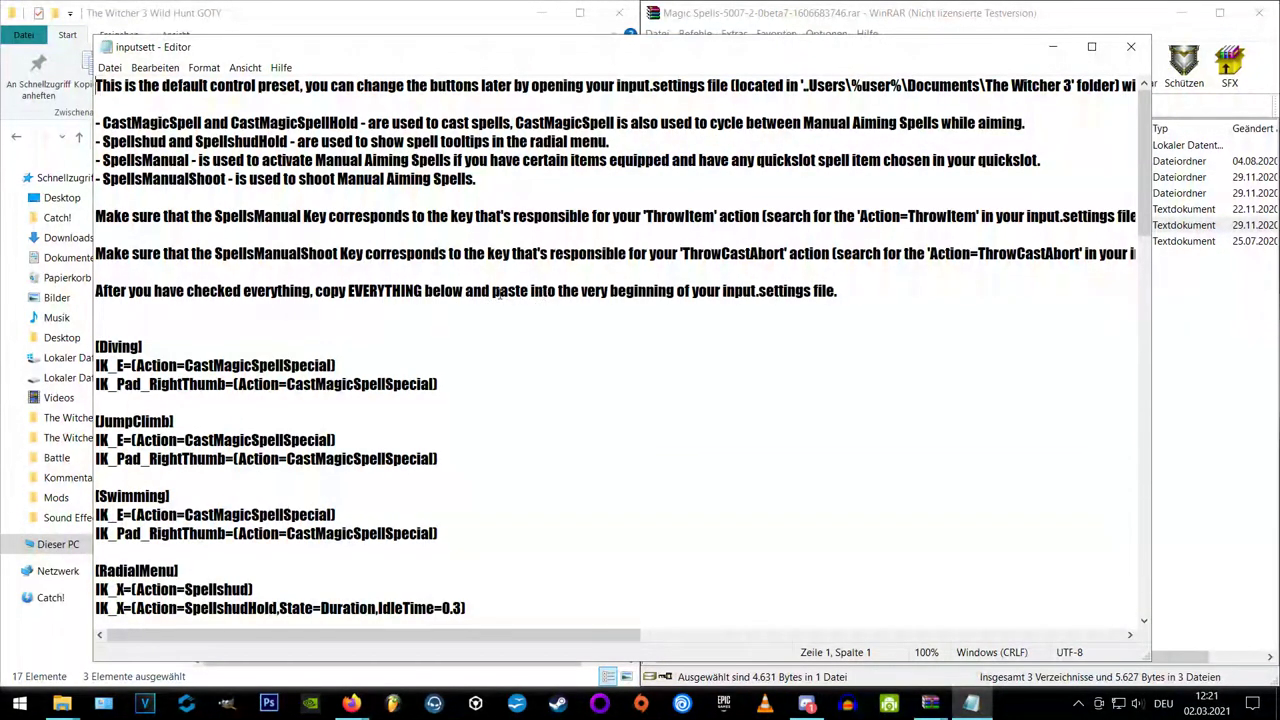
pyautogui.moveTo(265, 291); pyautogui.dragTo(825, 291)
pyautogui.click(310, 330)
pyautogui.moveTo(126, 362); pyautogui.dragTo(477, 636)
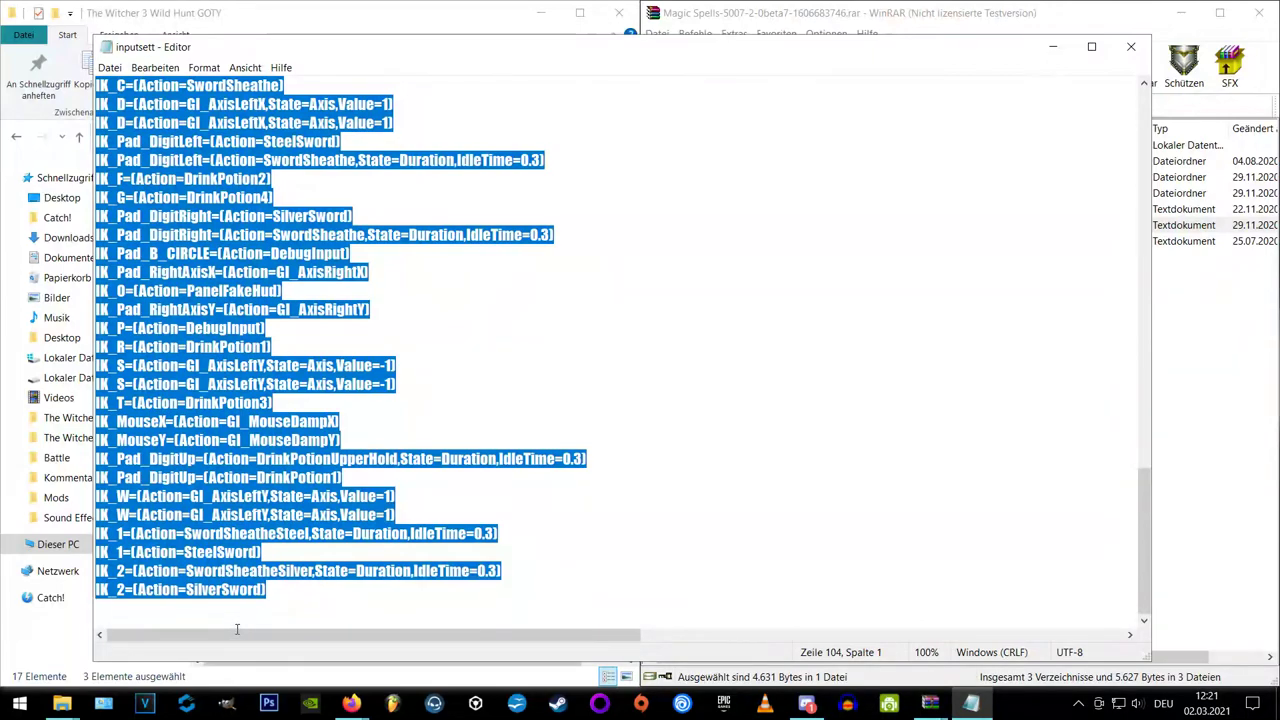
pyautogui.rightClick(178, 616)
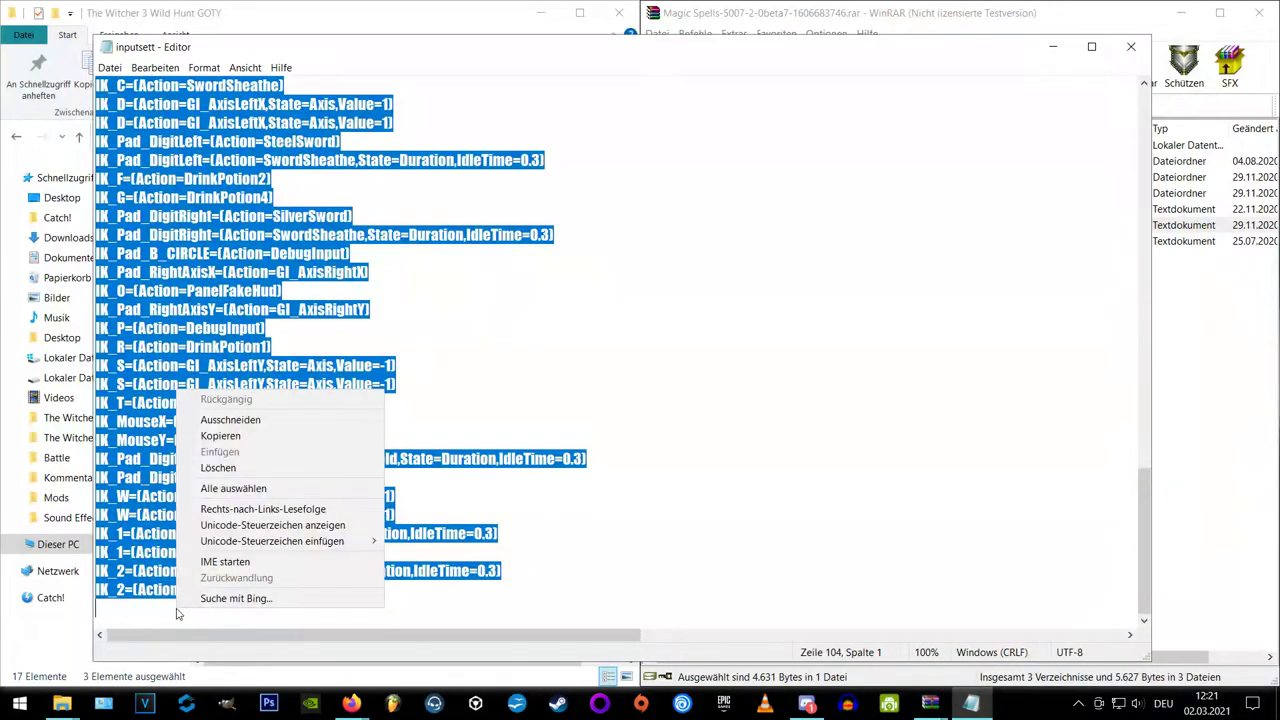
pyautogui.click(225, 436)
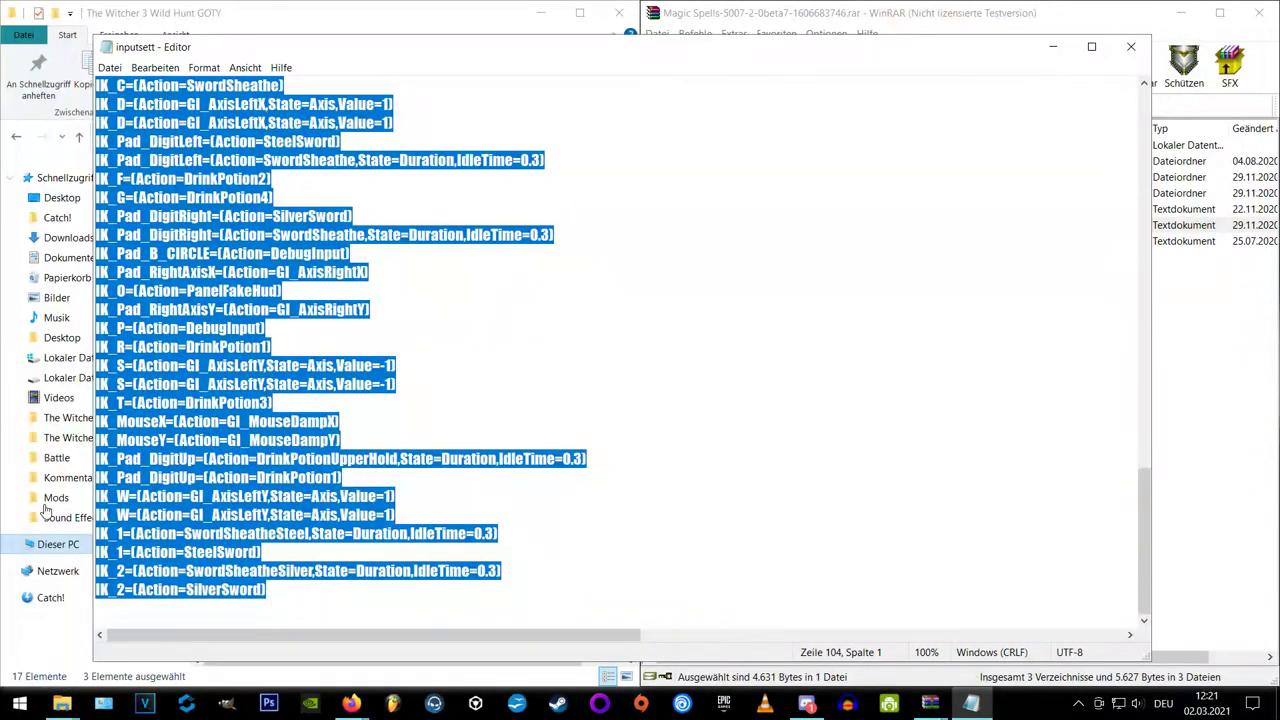
# Step: Open the input settings file in Documents > The Witcher 3
pyautogui.click(1053, 46)
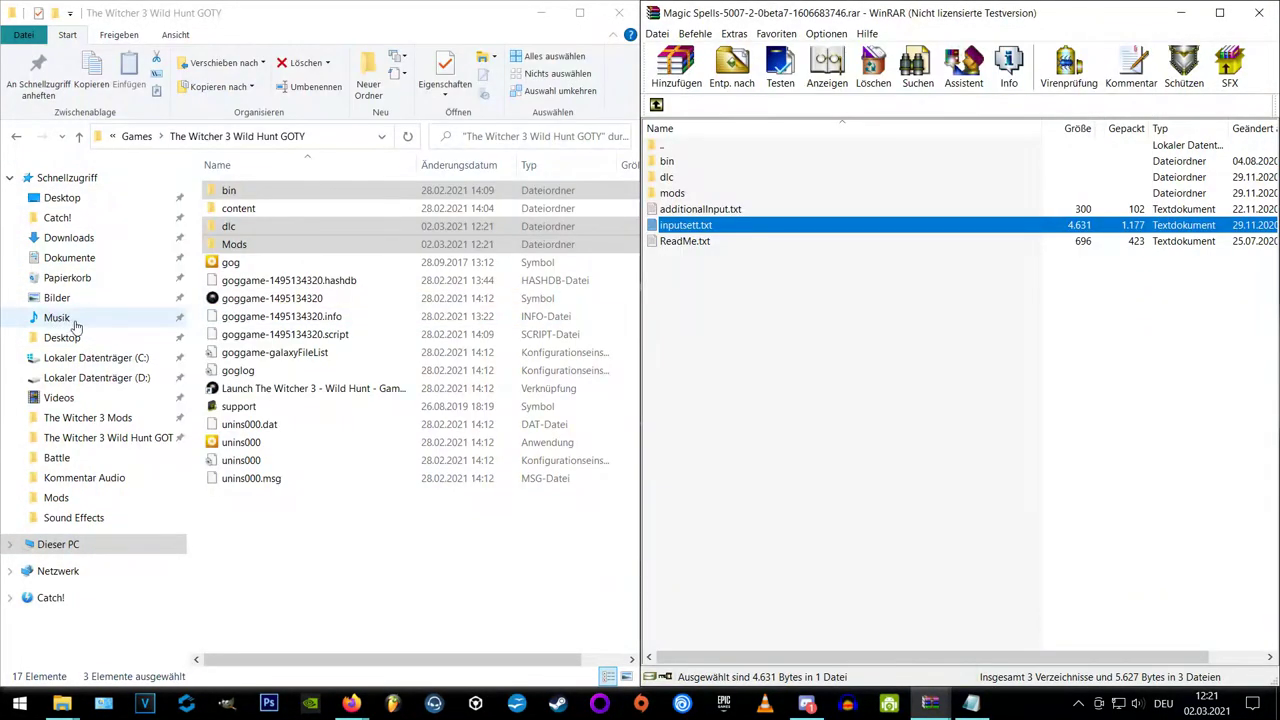
pyautogui.click(69, 257)
pyautogui.scroll(-5, 380, 400)
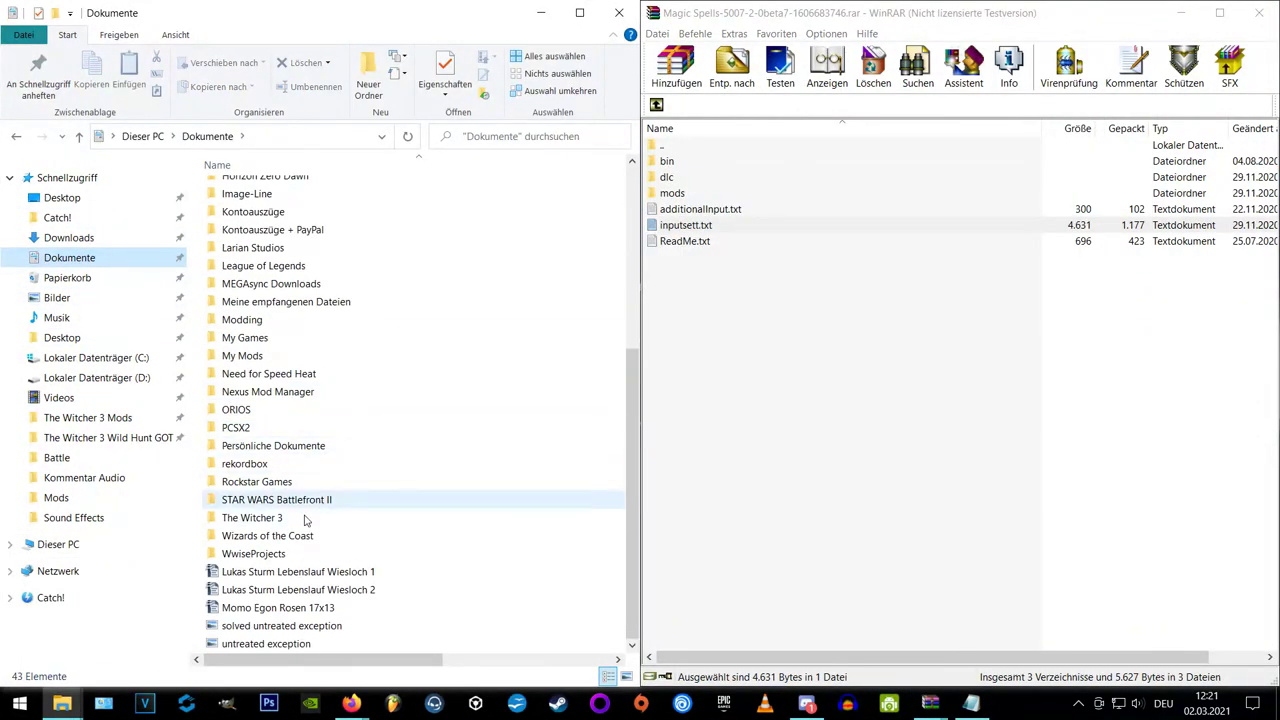
pyautogui.doubleClick(252, 517)
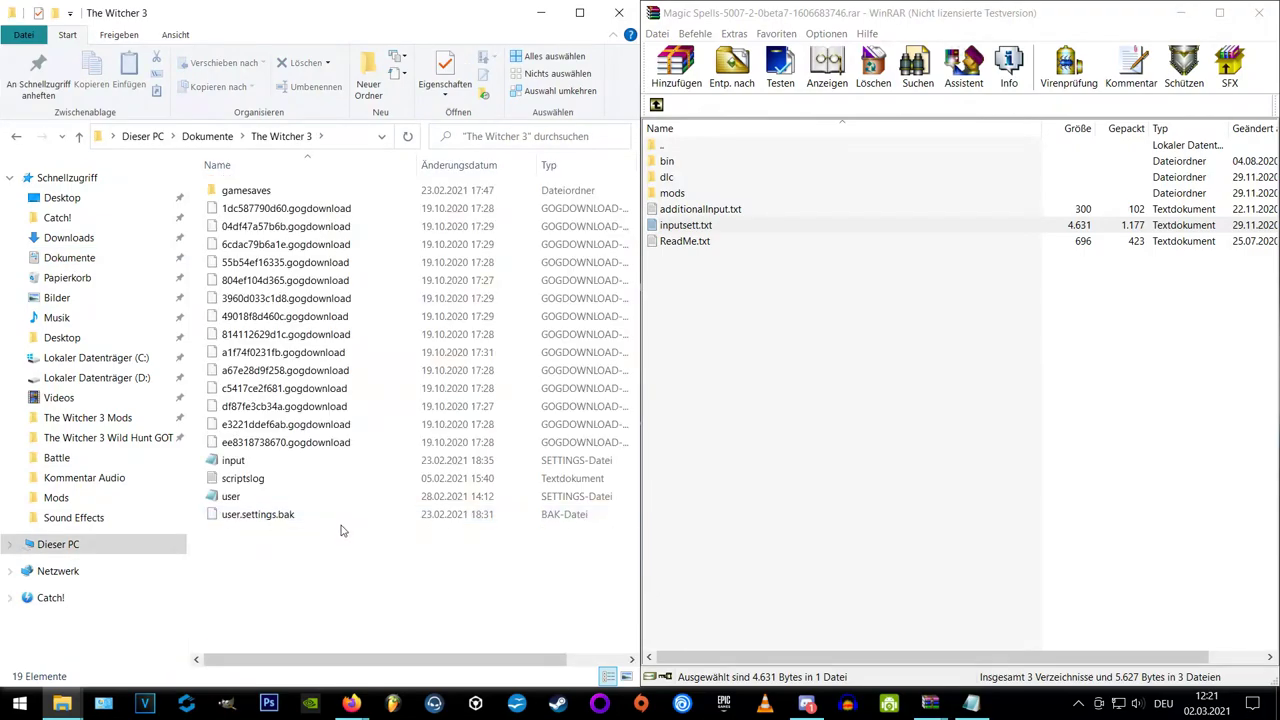
pyautogui.doubleClick(238, 462)
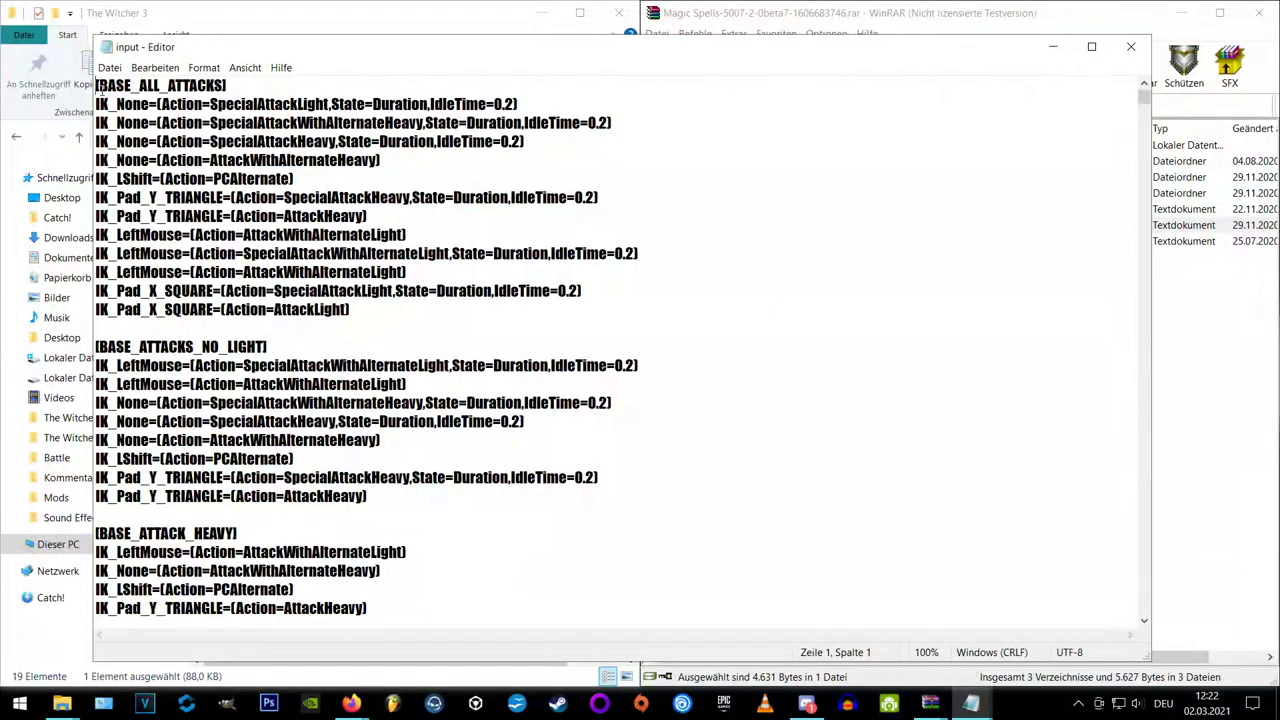
# Step: Paste the copied key bindings on a new line at the top of the input file
pyautogui.press('Return')
pyautogui.rightClick(101, 90)
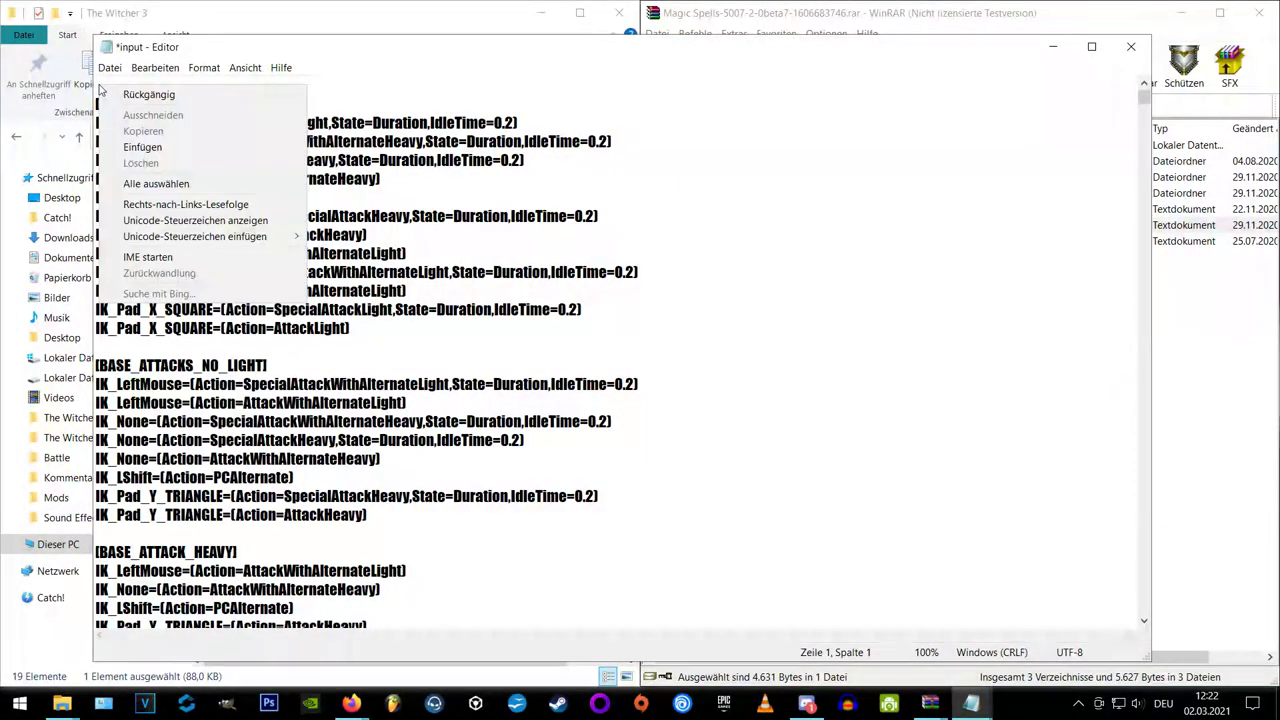
pyautogui.click(240, 153)
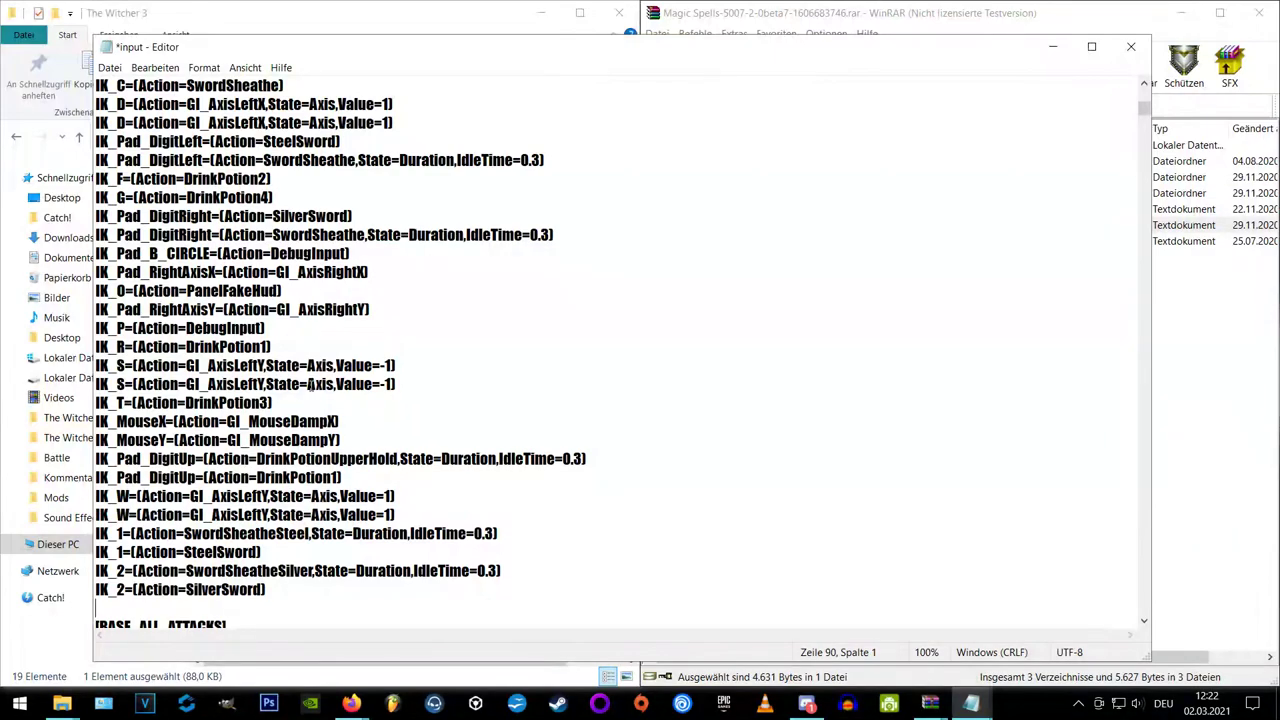
pyautogui.scroll(-3, 309, 383)
pyautogui.moveTo(227, 479); pyautogui.dragTo(106, 488)
pyautogui.click(253, 474)
pyautogui.moveTo(268, 440); pyautogui.dragTo(100, 440)
pyautogui.click(270, 440)
pyautogui.scroll(-2, 270, 440)
# Step: Save the input settings file and close Notepad
pyautogui.hotkey('ctrl', 's')
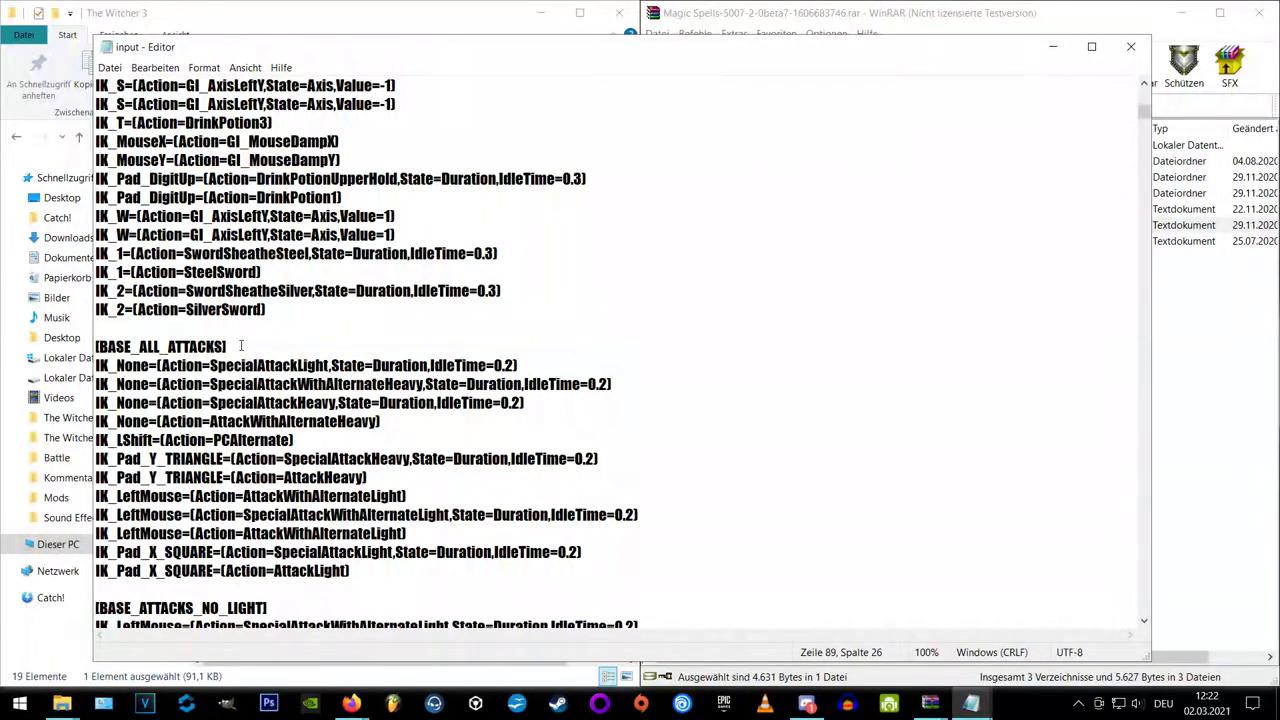
pyautogui.scroll(12, 305, 352)
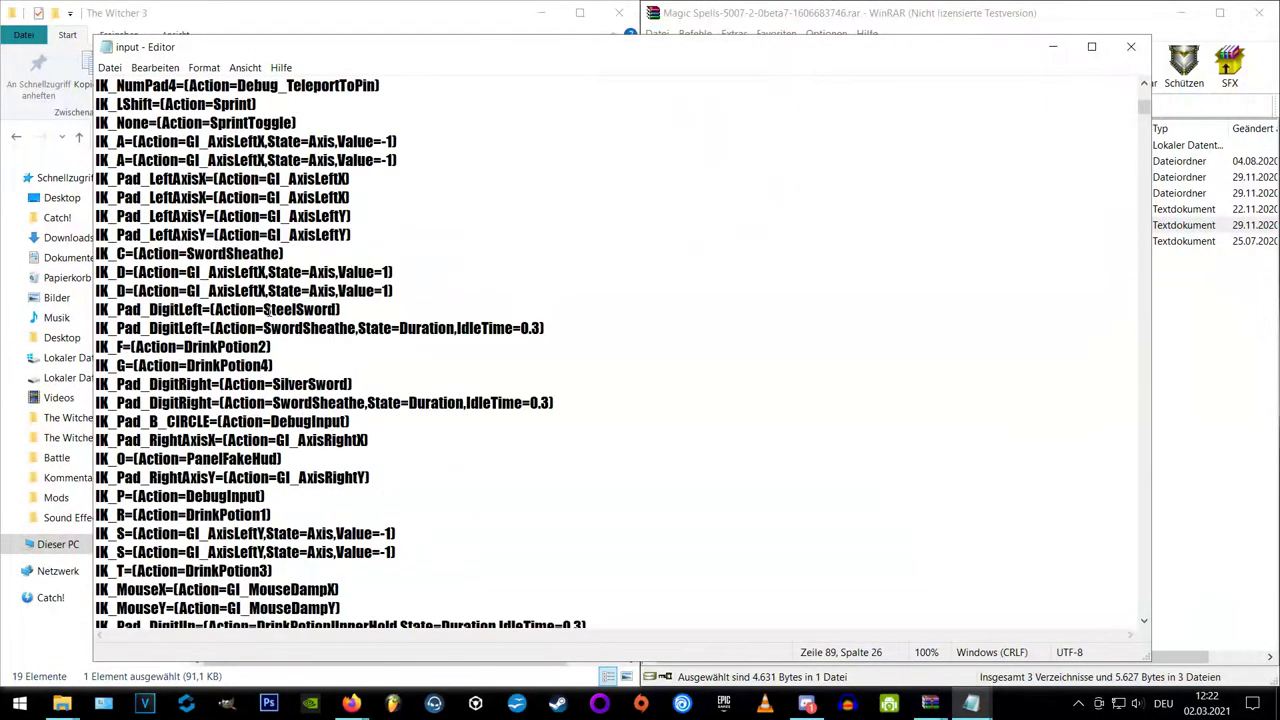
pyautogui.scroll(10, 257, 290)
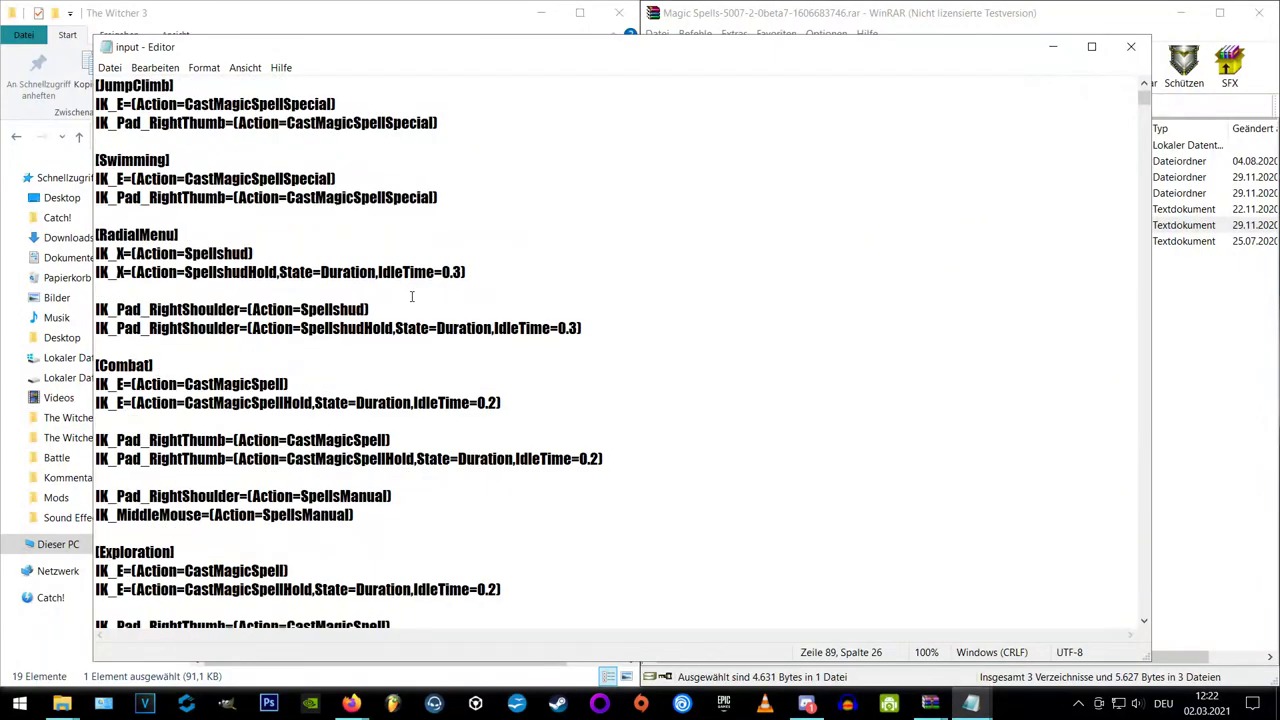
pyautogui.scroll(1, 476, 290)
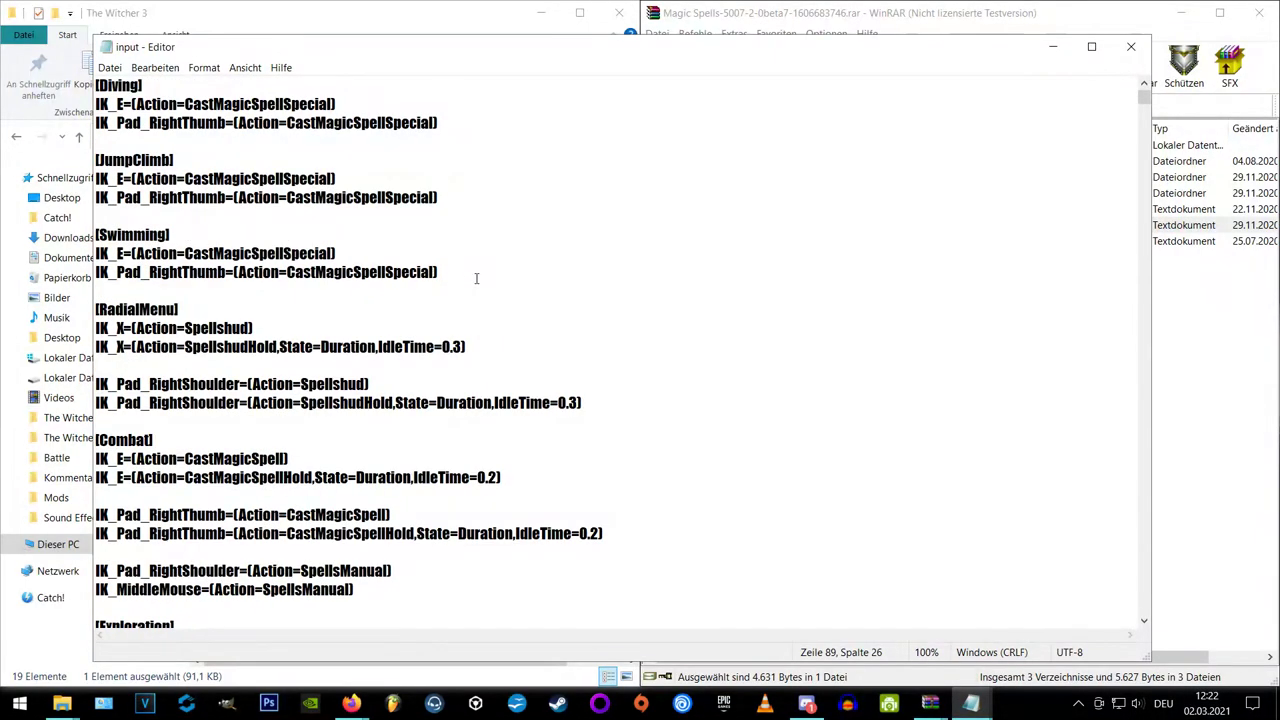
pyautogui.click(109, 67)
pyautogui.click(150, 131)
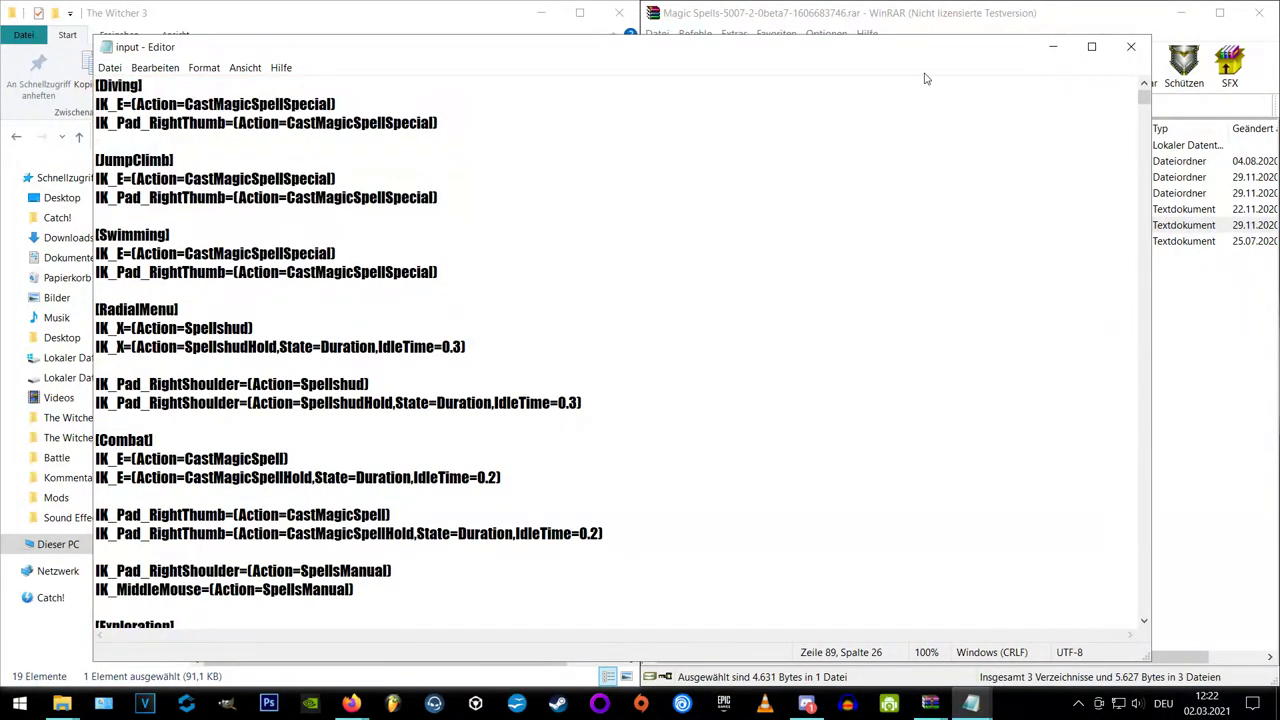
pyautogui.click(1131, 46)
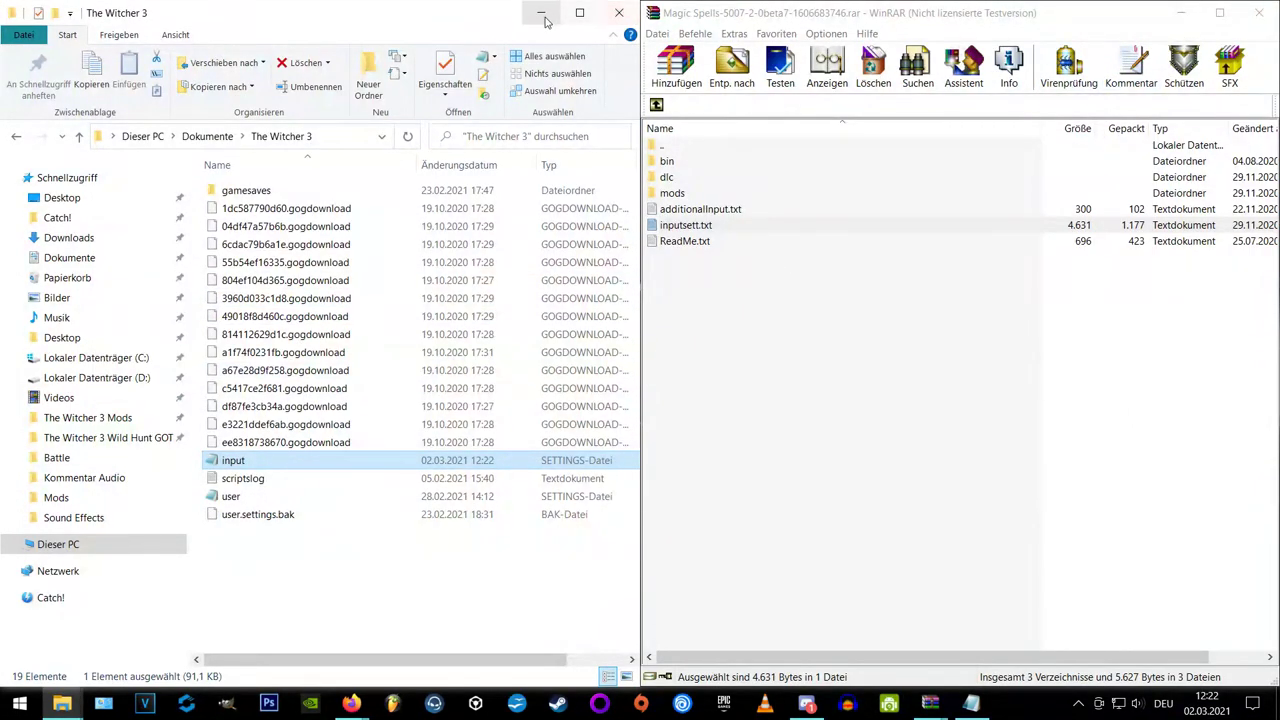
# Step: Manually download RER_v1_12 and open the three Community Patch requirement pages in new tabs
pyautogui.click(541, 12)
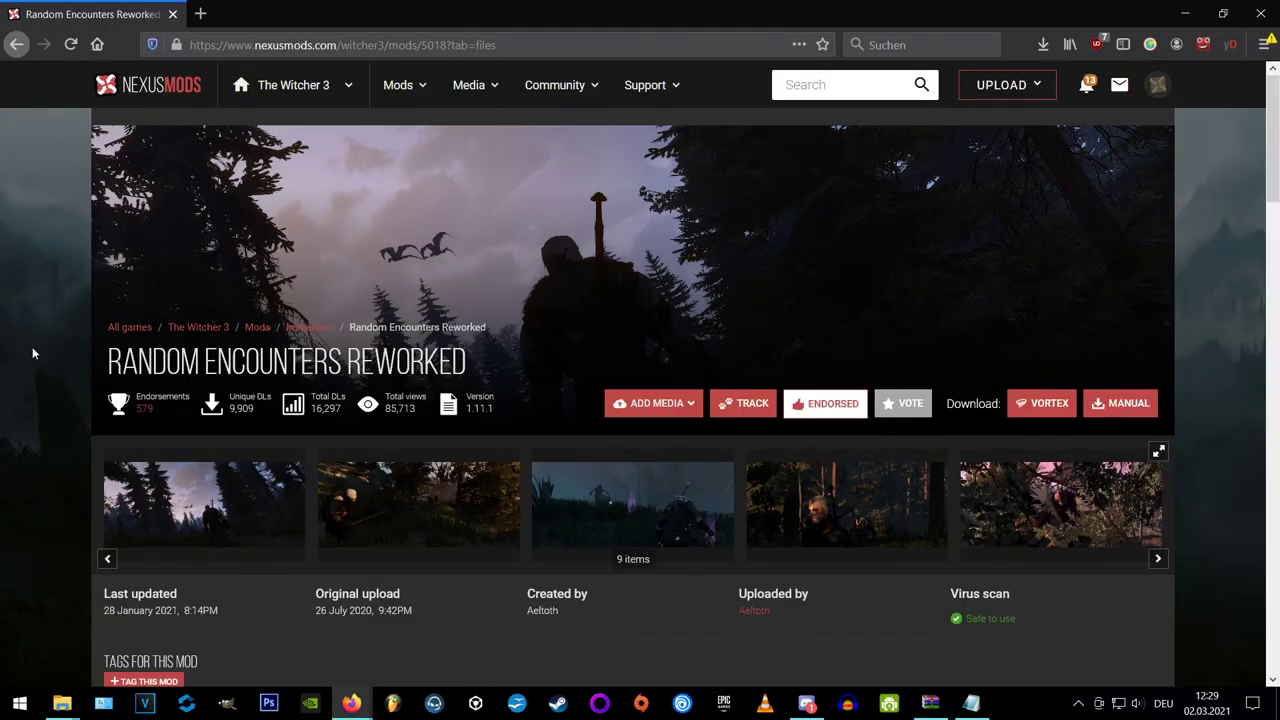
pyautogui.scroll(-1, 32, 353)
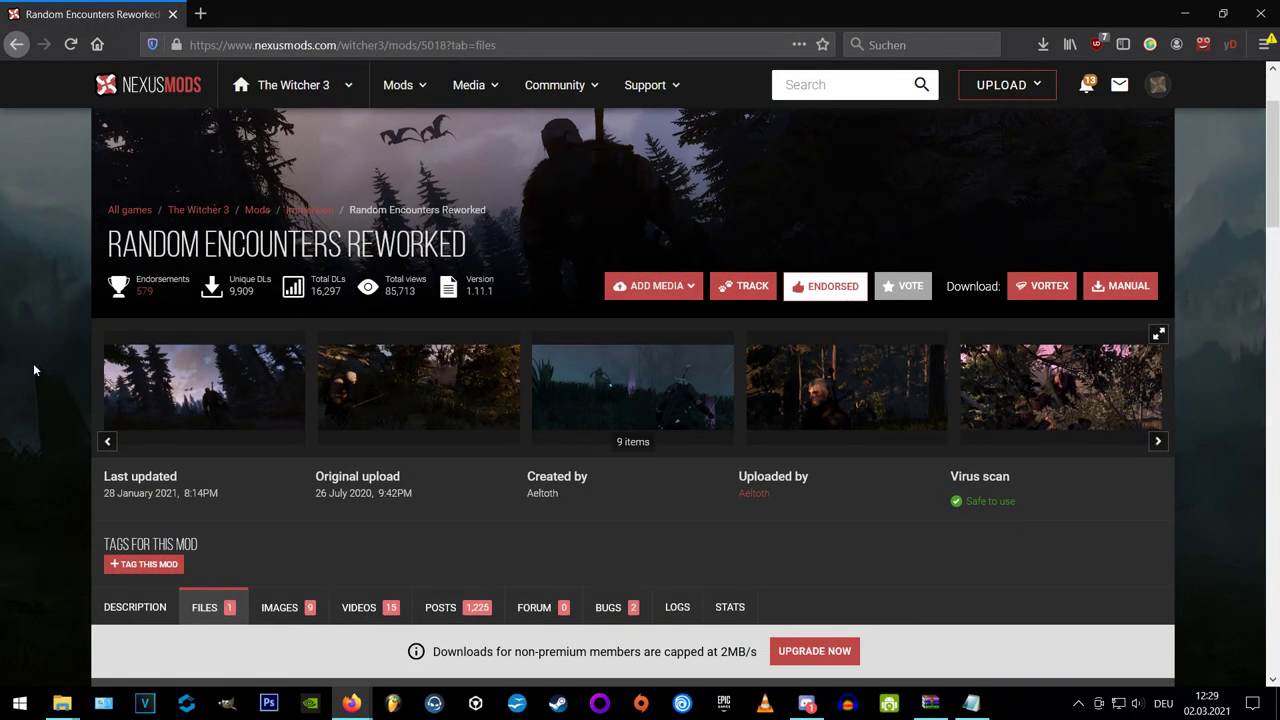
pyautogui.scroll(-4, 33, 363)
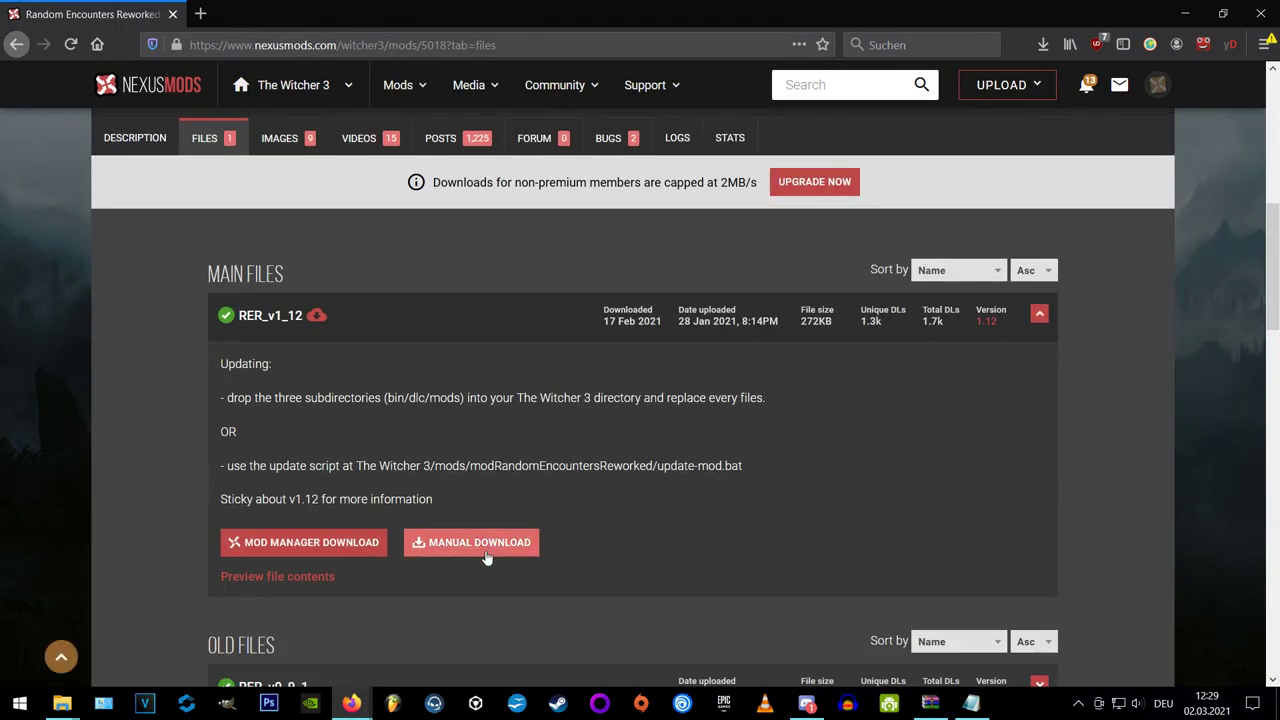
pyautogui.click(484, 547)
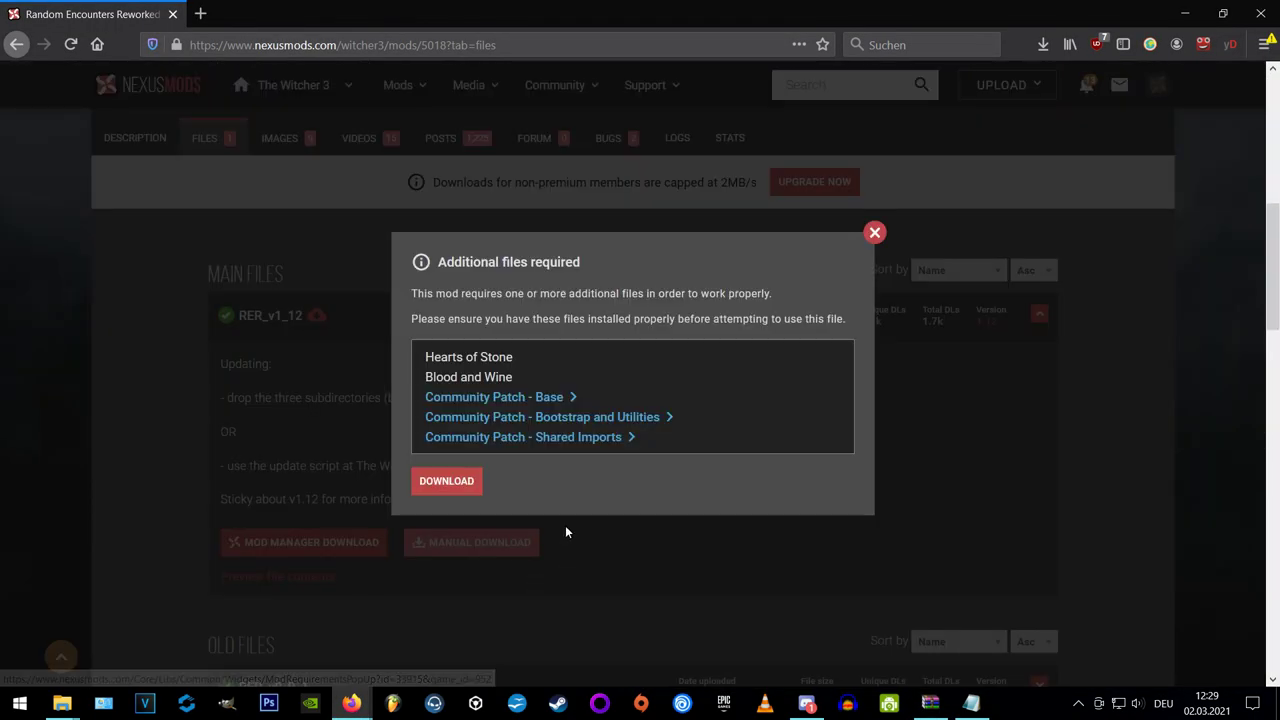
pyautogui.middleClick(566, 398)
pyautogui.middleClick(568, 418)
pyautogui.middleClick(572, 438)
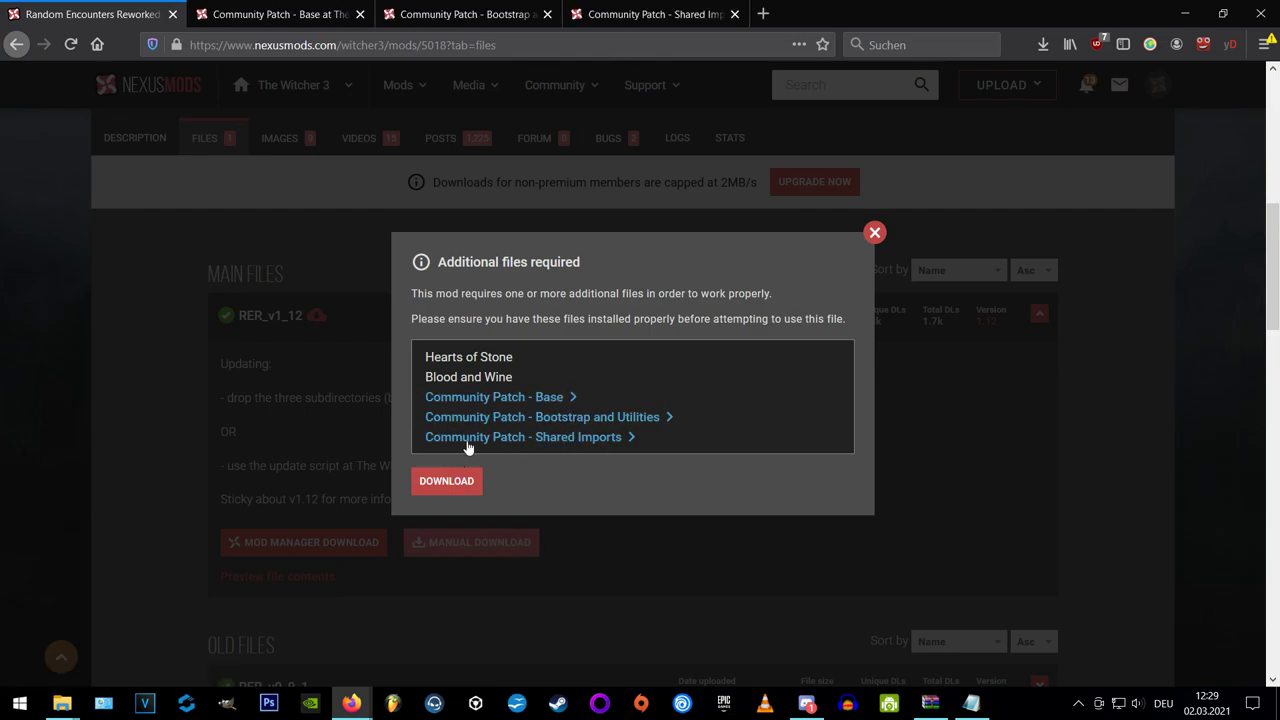
pyautogui.click(446, 481)
# Step: Manually download CommunityPatch-Base from its Files list
pyautogui.scroll(-1, 235, 533)
pyautogui.scroll(2, 895, 235)
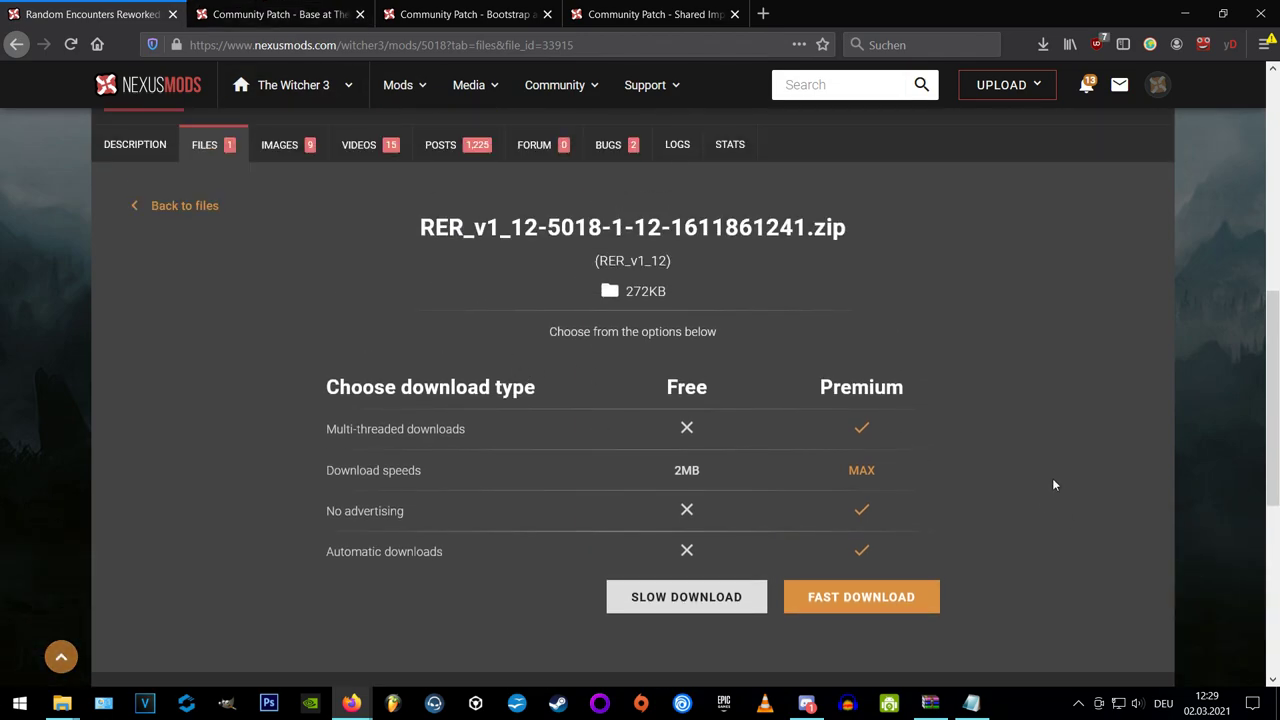
pyautogui.hotkey('ctrl', 'Tab')
pyautogui.scroll(-3, 12, 586)
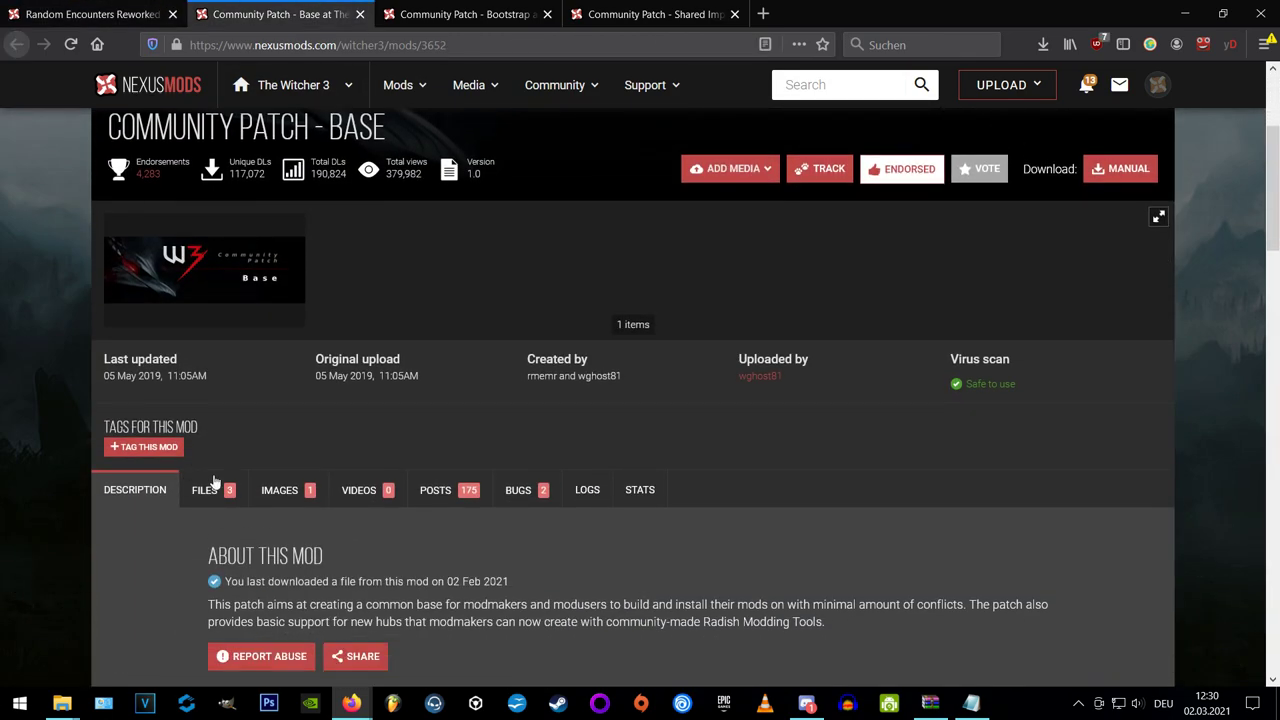
pyautogui.click(215, 488)
pyautogui.scroll(-2, 12, 548)
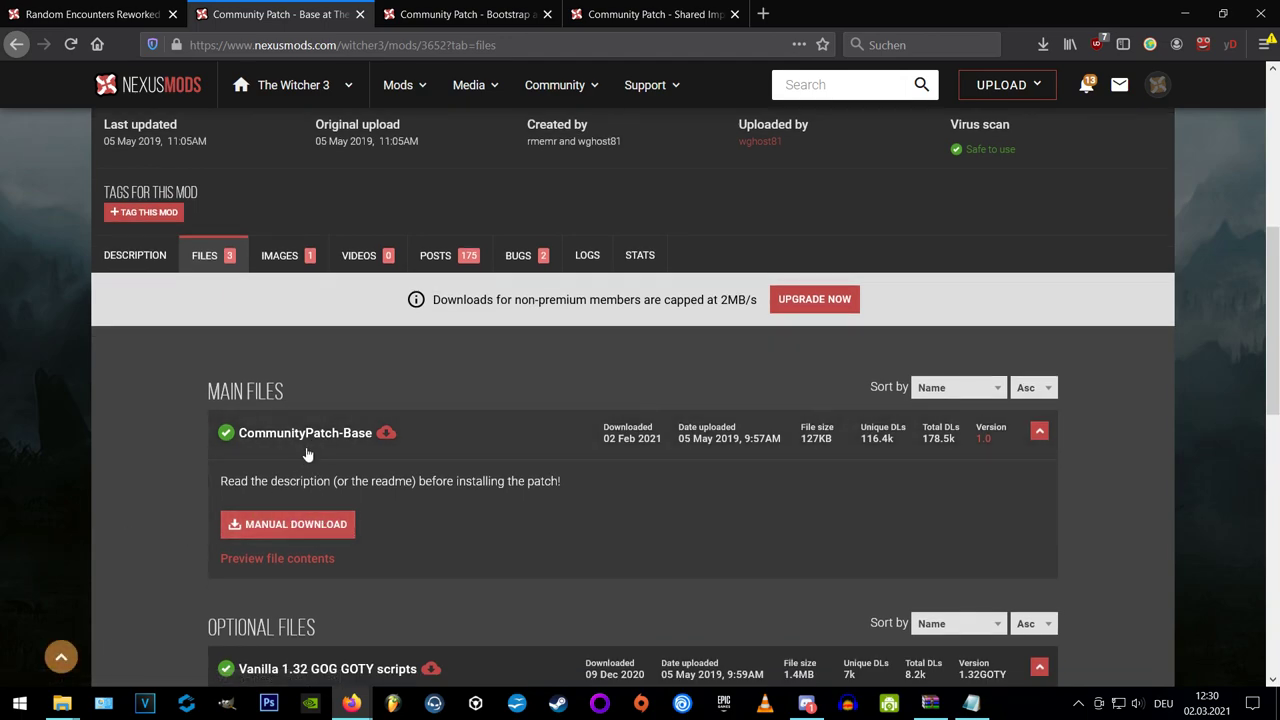
pyautogui.click(307, 527)
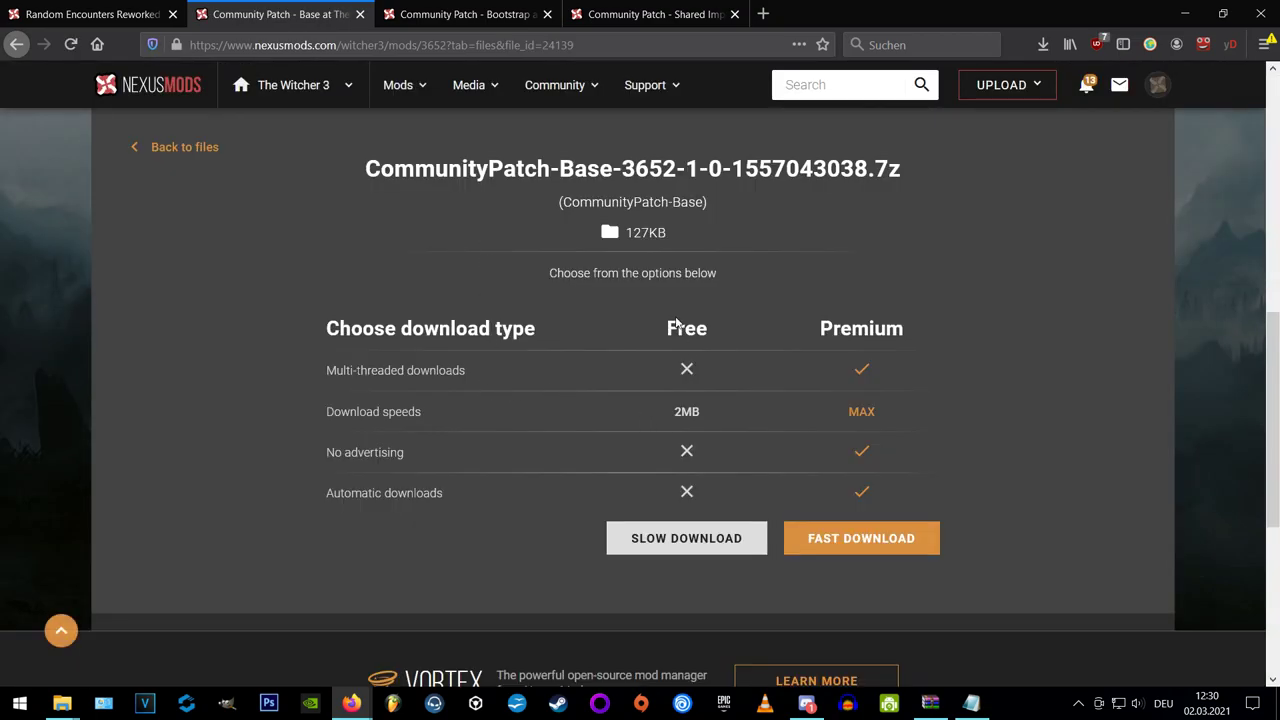
# Step: Go to the Files lists of the Community Patch Bootstrap and Shared Imports mods
pyautogui.hotkey('ctrl', 'Tab')
pyautogui.scroll(-5, 181, 384)
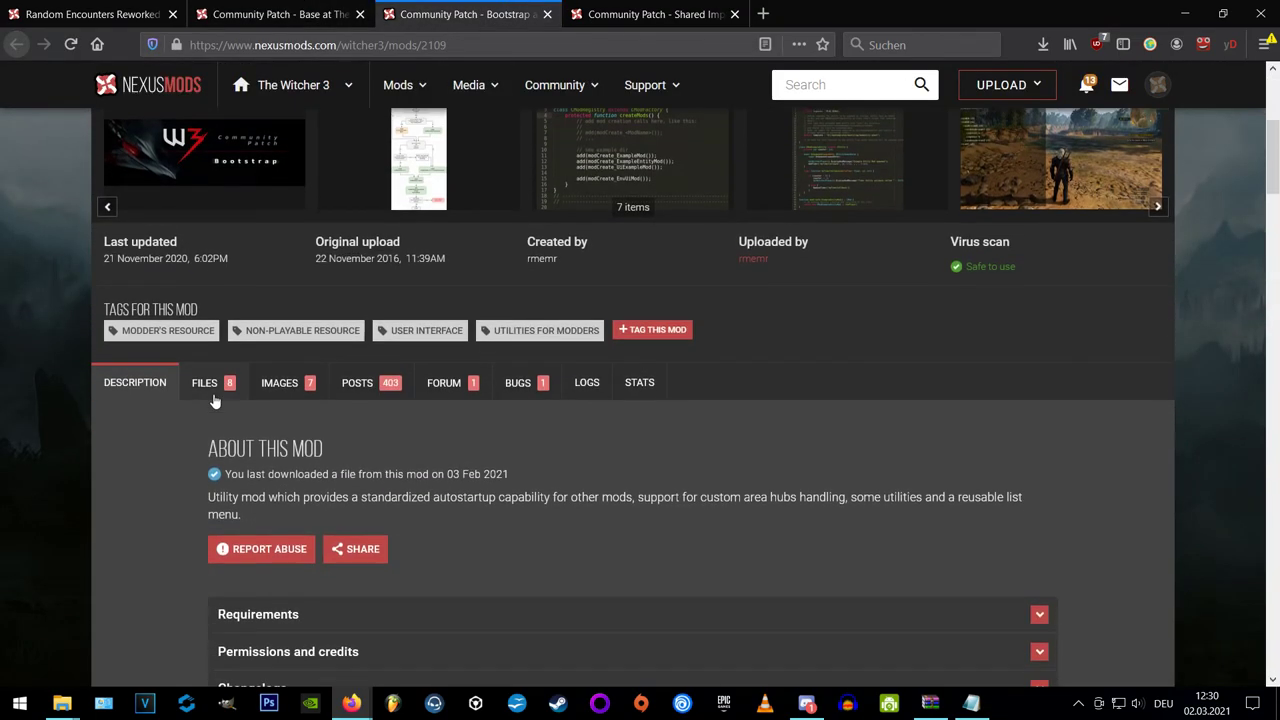
pyautogui.click(212, 395)
pyautogui.scroll(-4, 62, 400)
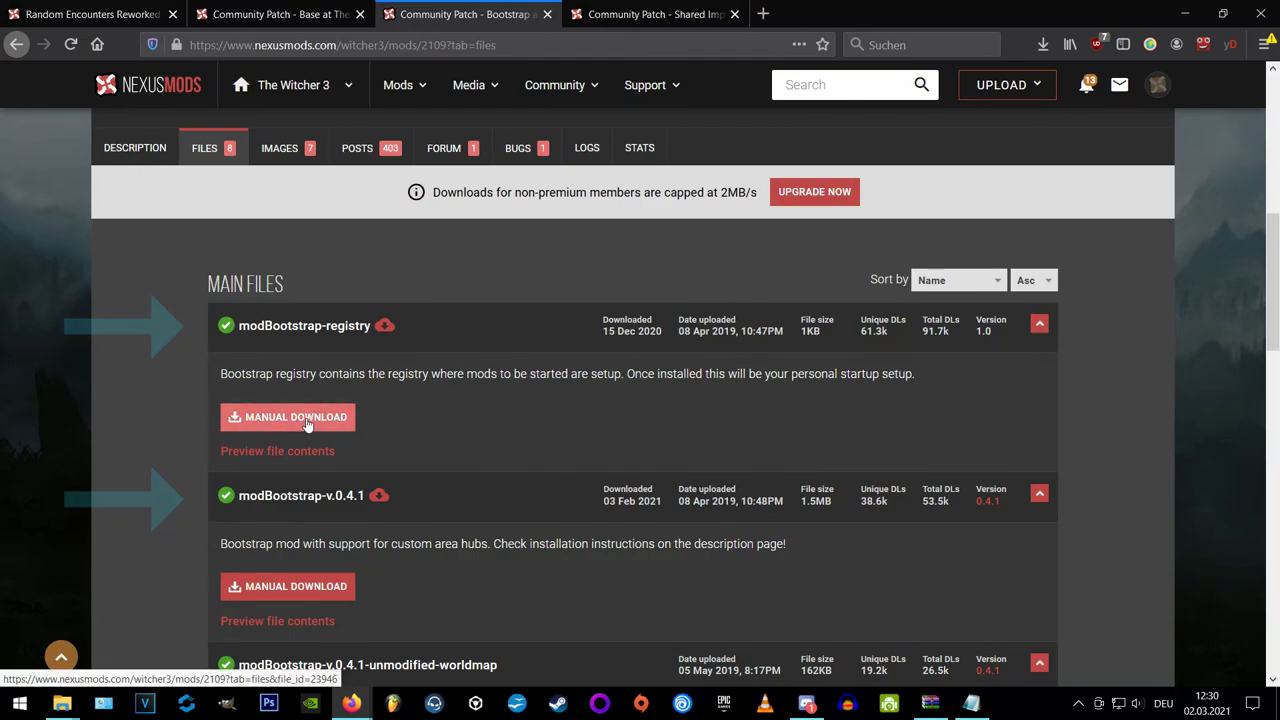
pyautogui.hotkey('ctrl', 'Tab')
pyautogui.scroll(-2, 2, 420)
pyautogui.scroll(-3, 2, 420)
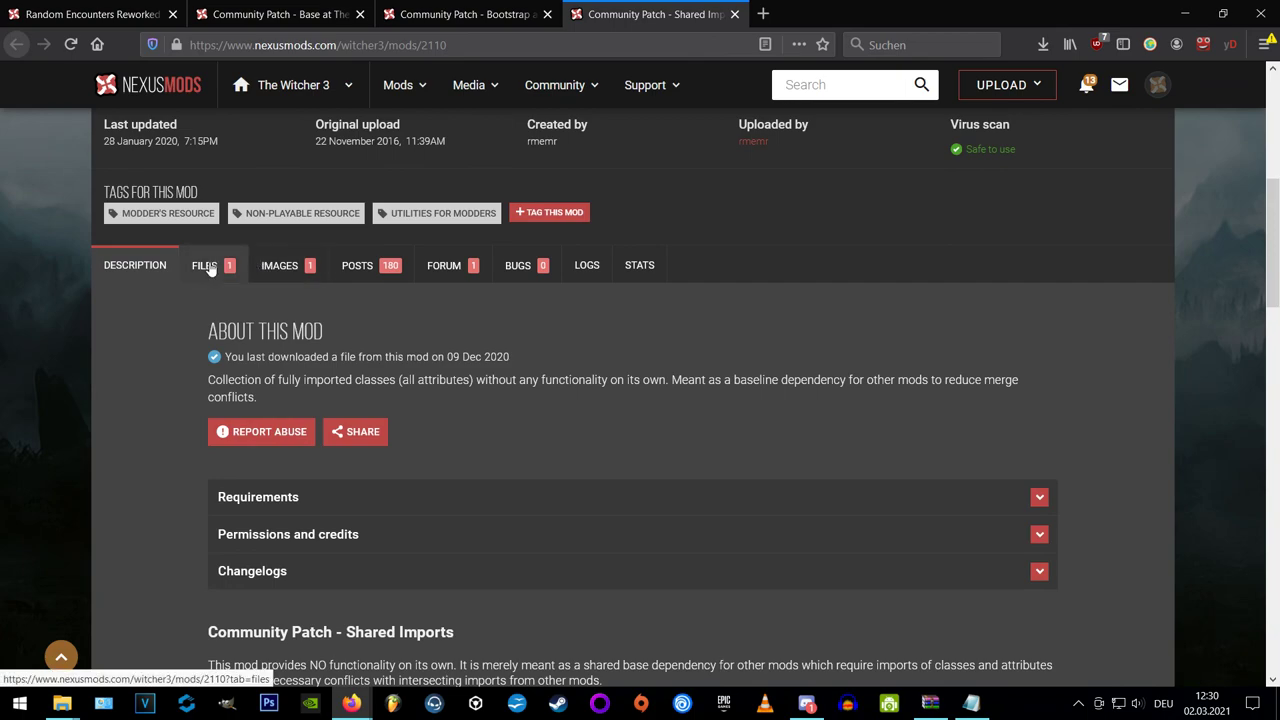
pyautogui.click(204, 266)
pyautogui.scroll(-1, 195, 388)
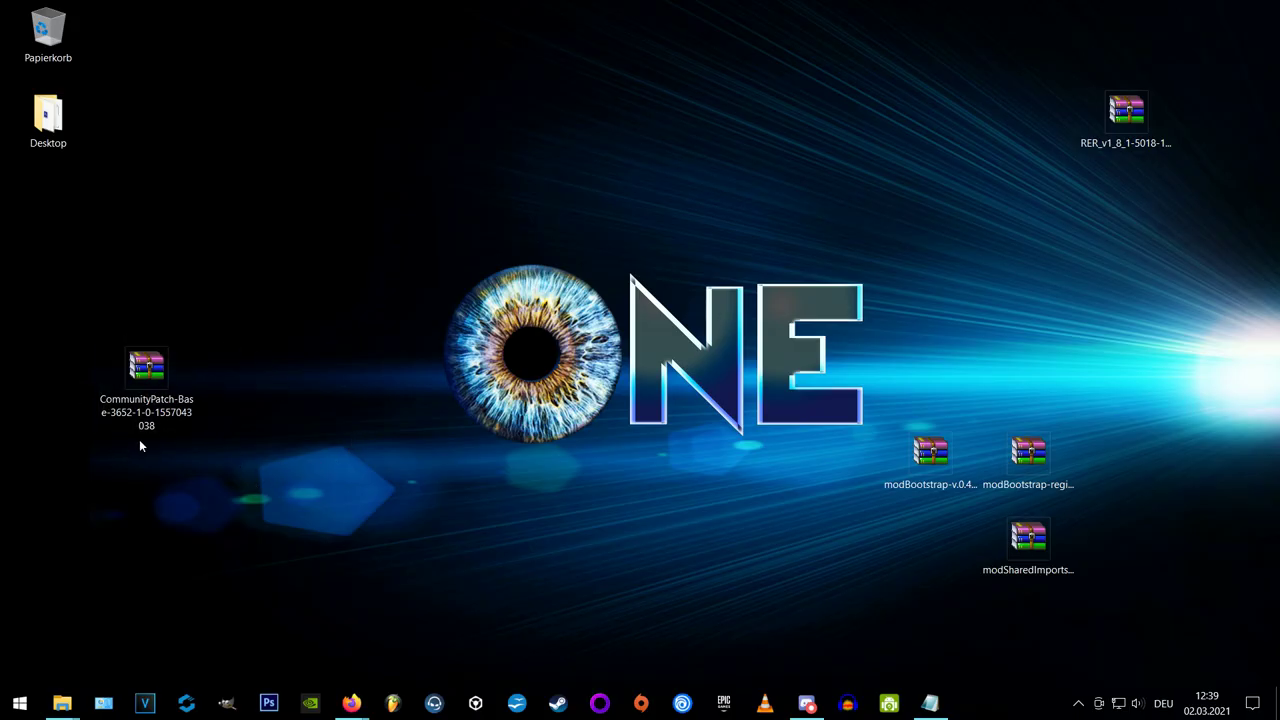
# Step: Open the CommunityPatch-Base archive and place it beside The Witcher 3 Wild Hunt GOTY folder
pyautogui.doubleClick(150, 400)
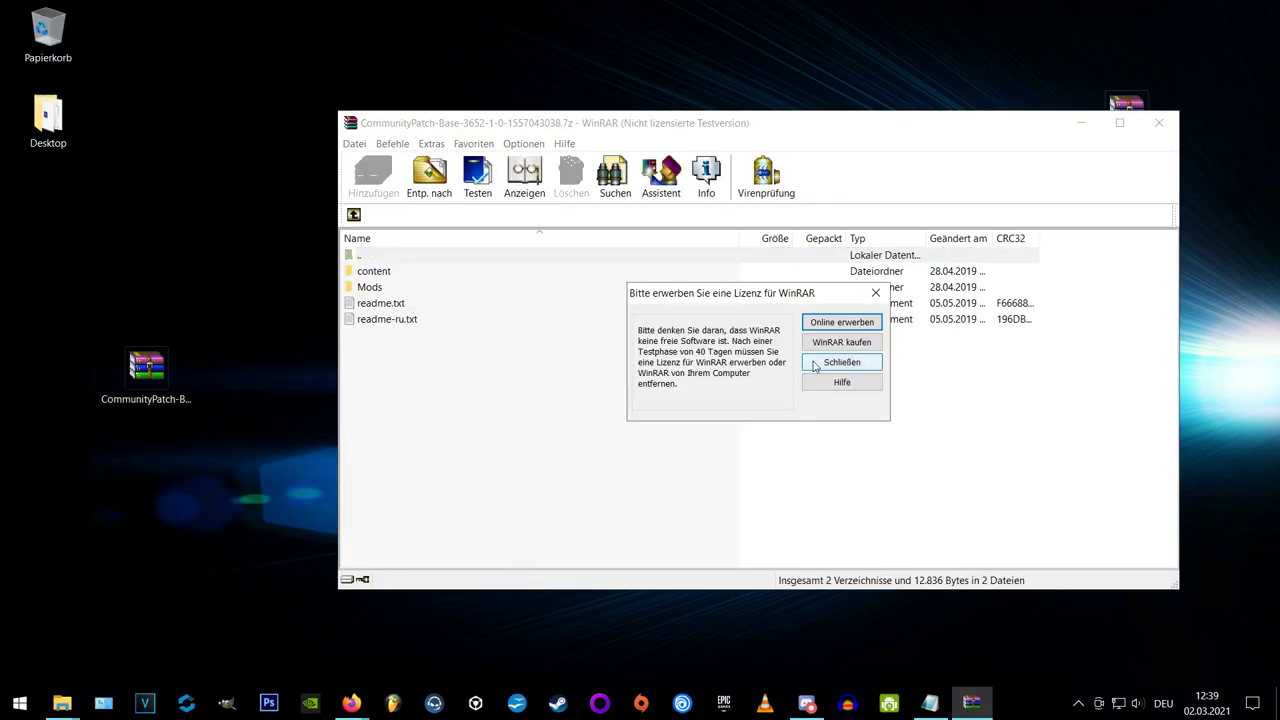
pyautogui.click(815, 364)
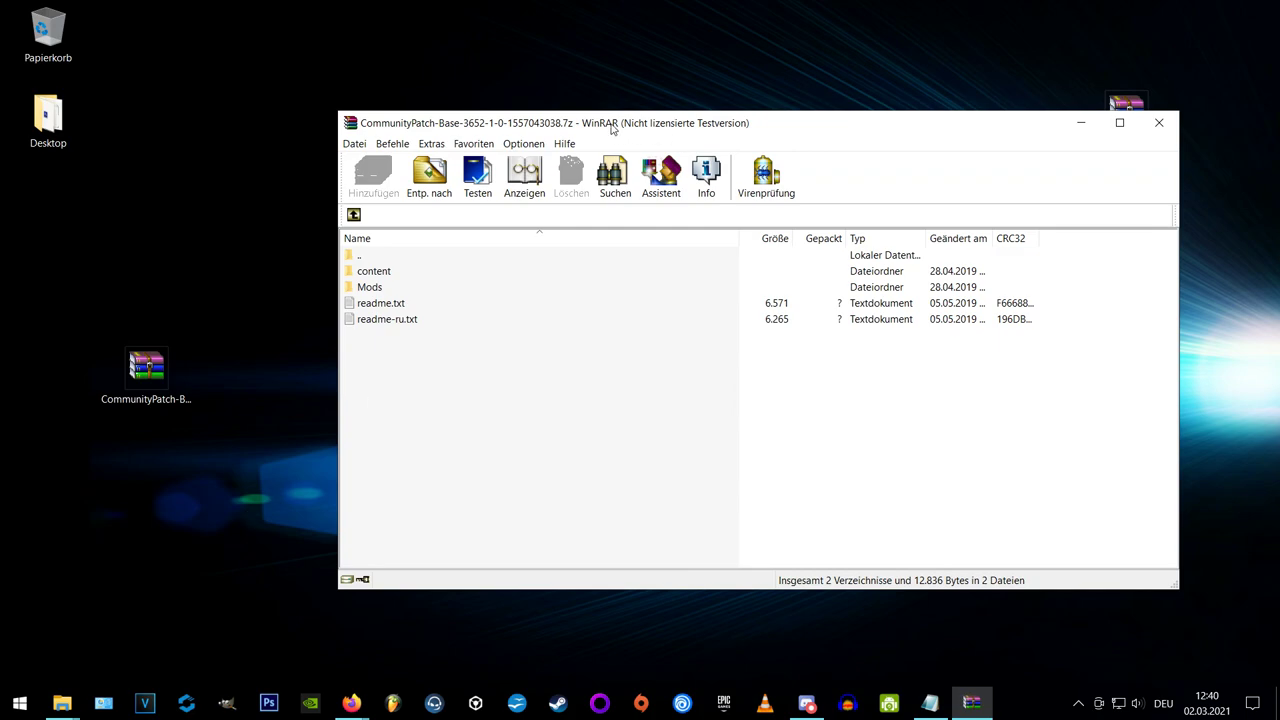
pyautogui.press('super+Right')
pyautogui.moveTo(67, 688)
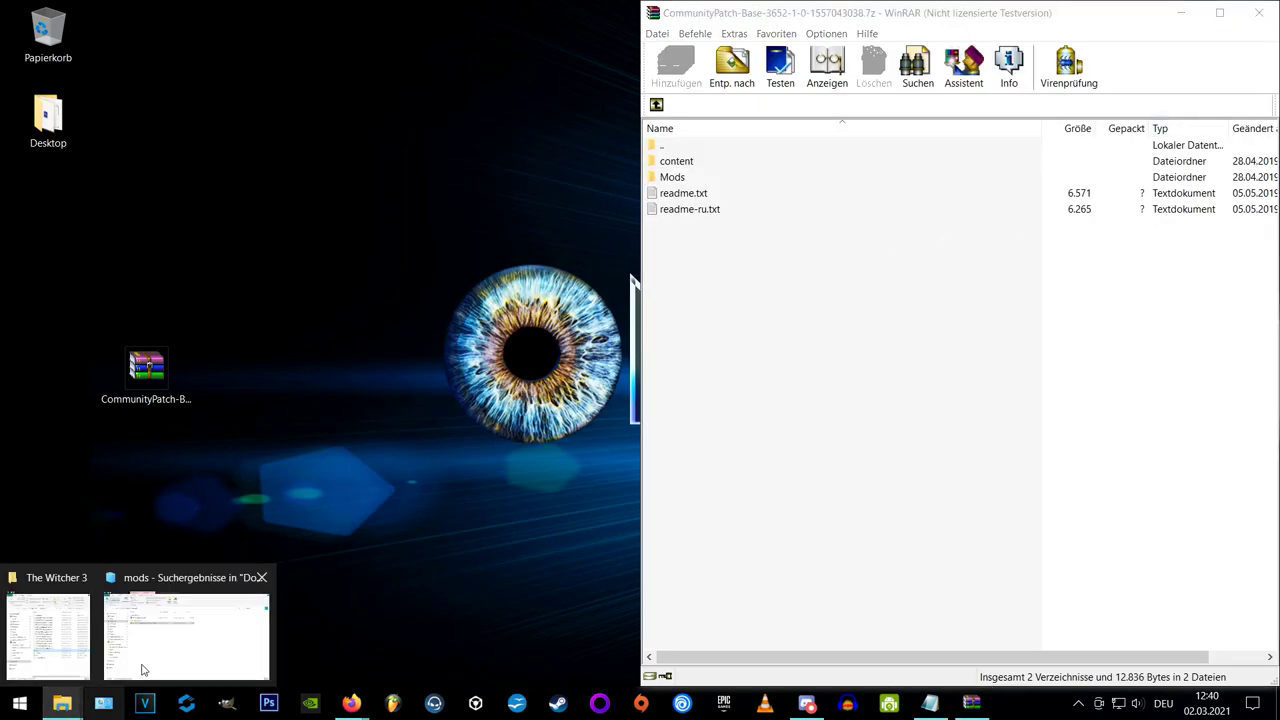
pyautogui.click(65, 645)
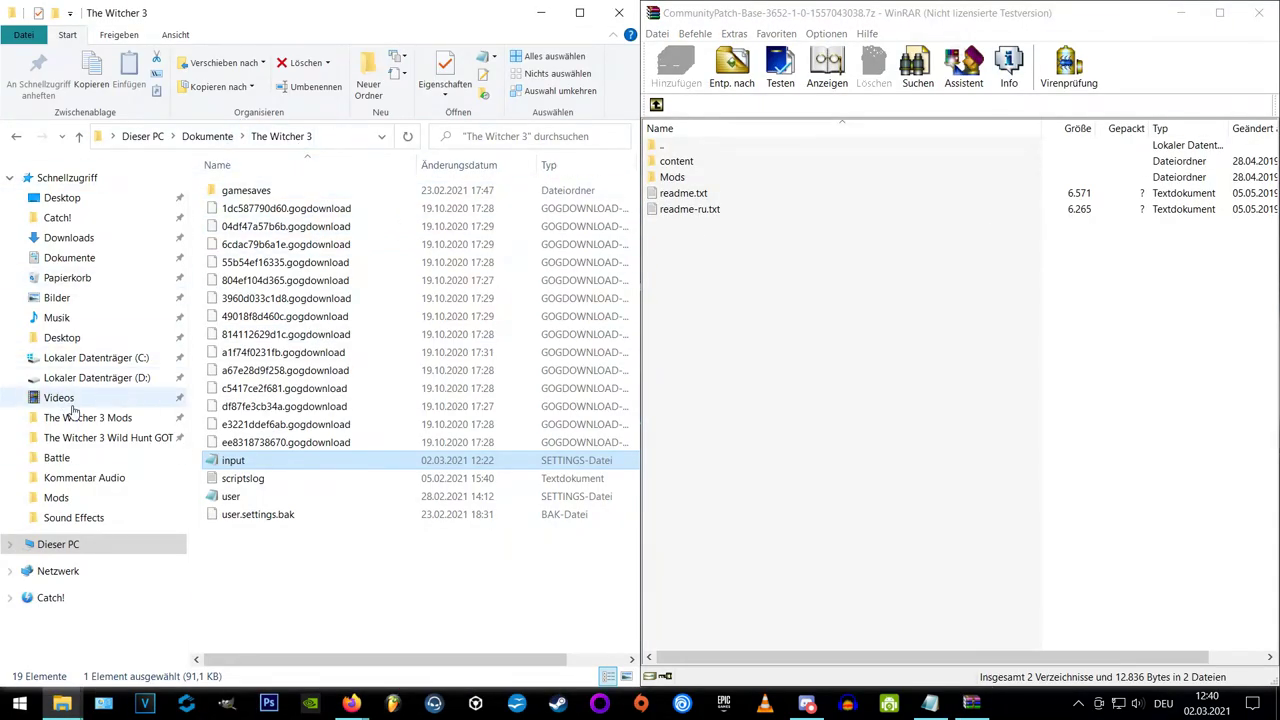
pyautogui.click(110, 440)
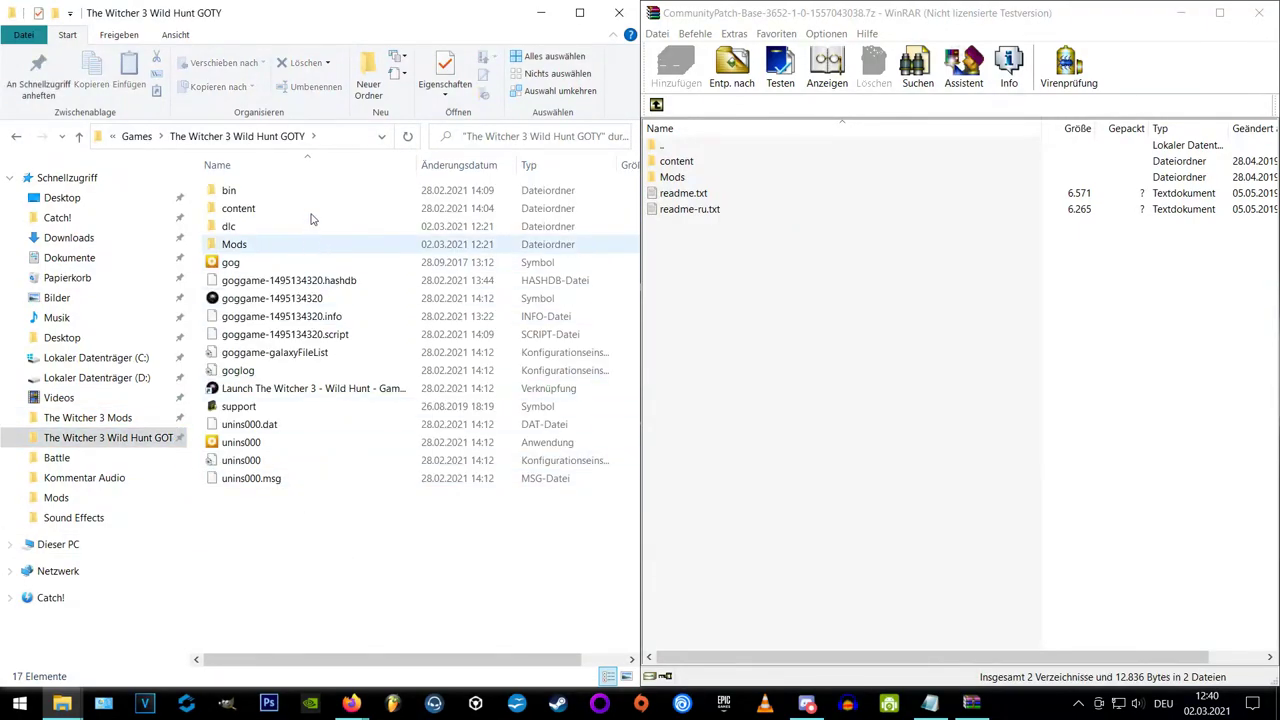
# Step: Extract the content and Mods folders into the game folder, replacing existing files
pyautogui.click(669, 164)
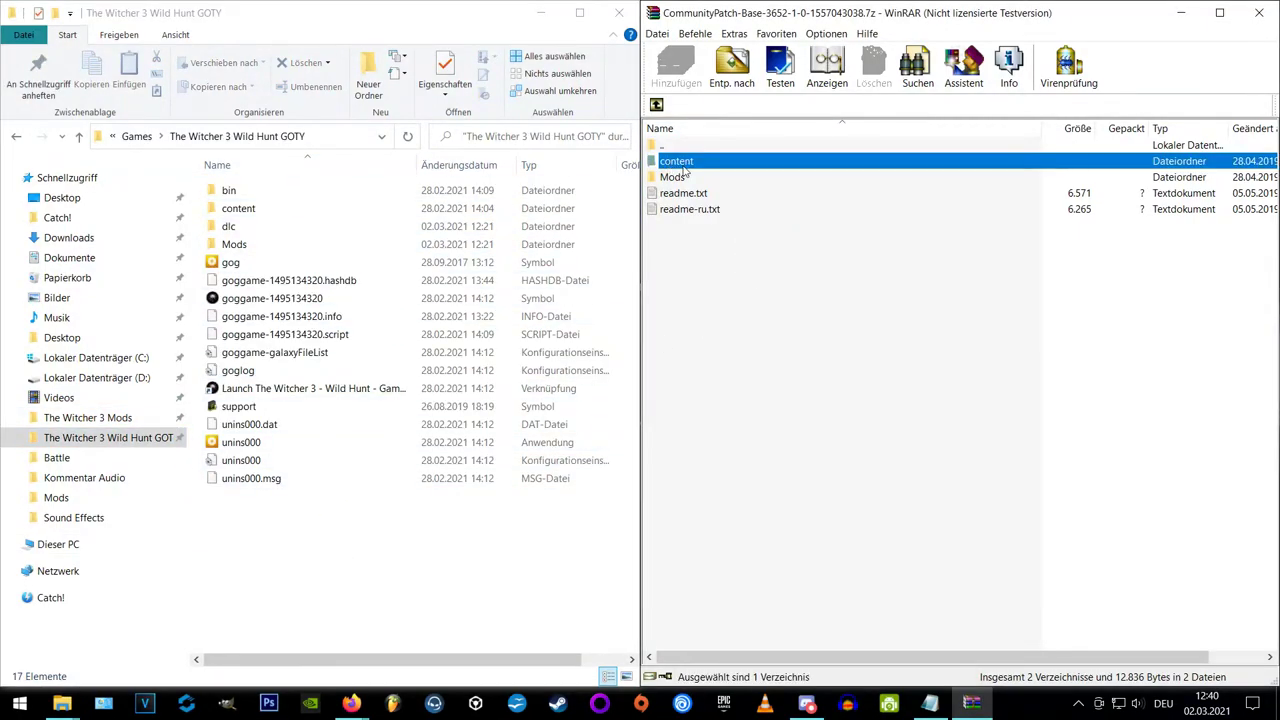
pyautogui.keyDown('shift'); pyautogui.click(697, 180); pyautogui.keyUp('shift')
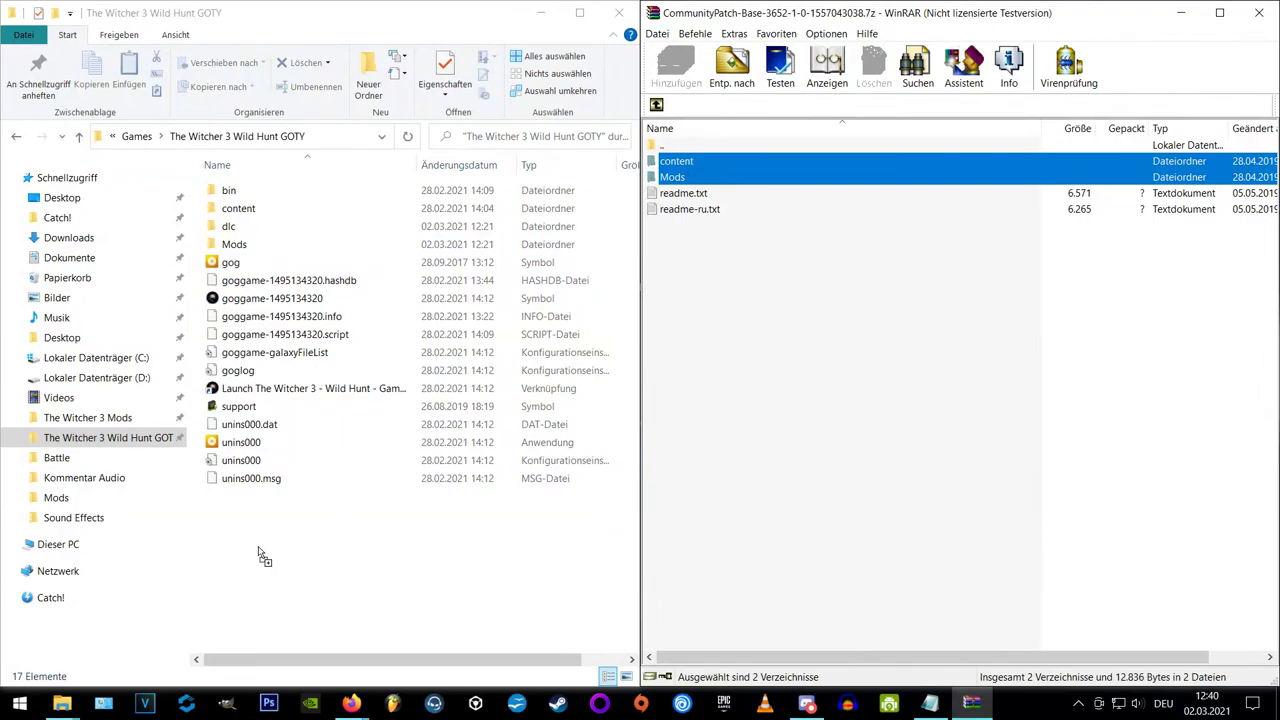
pyautogui.moveTo(258, 553); pyautogui.dragTo(260, 555)
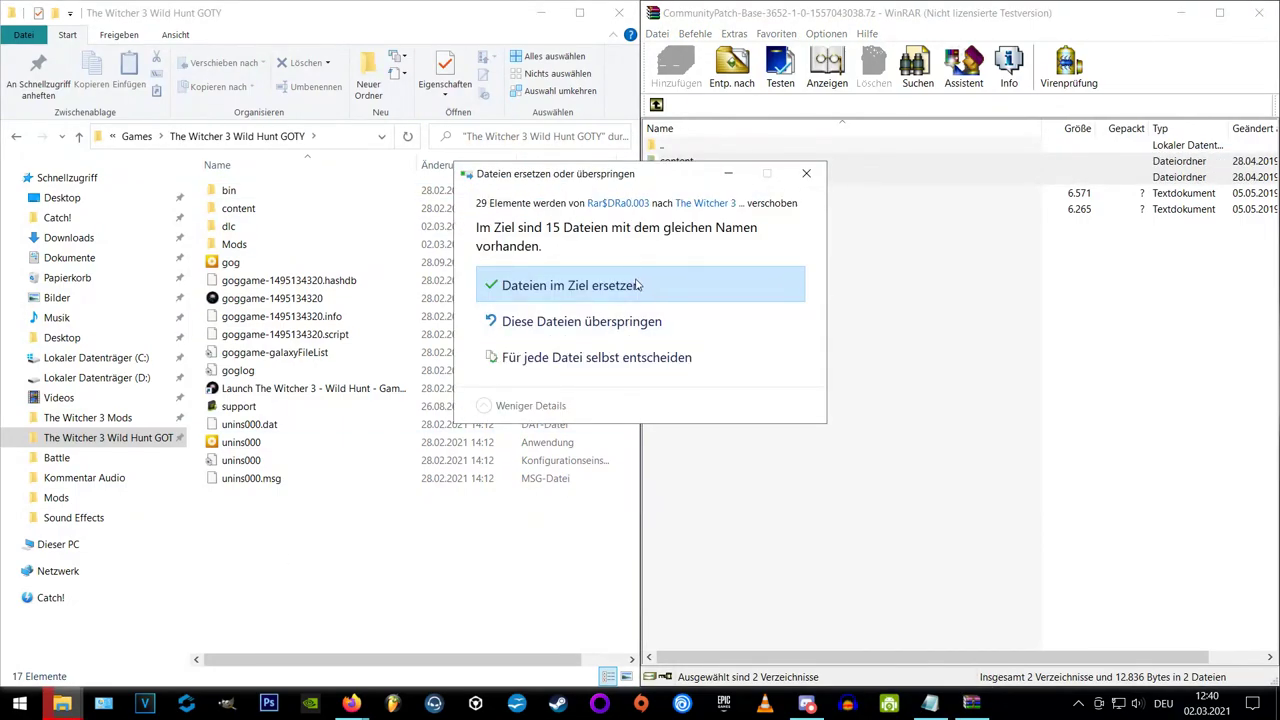
pyautogui.click(635, 286)
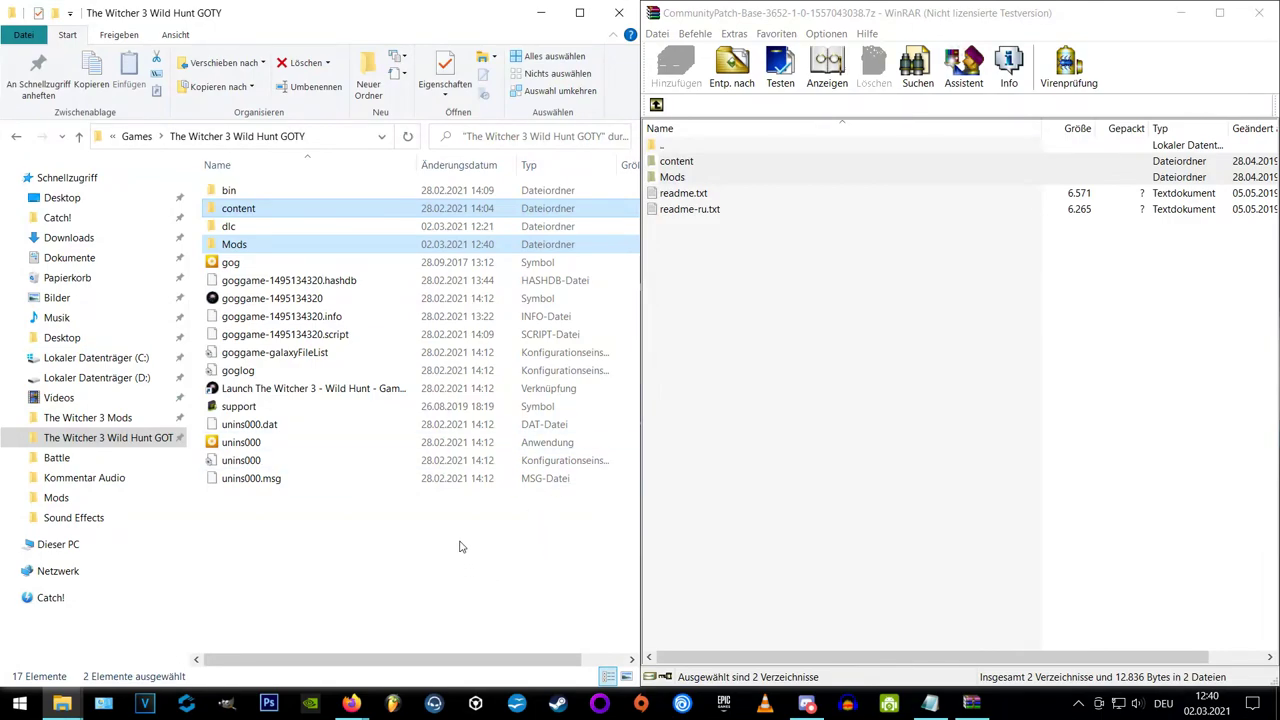
pyautogui.click(541, 579)
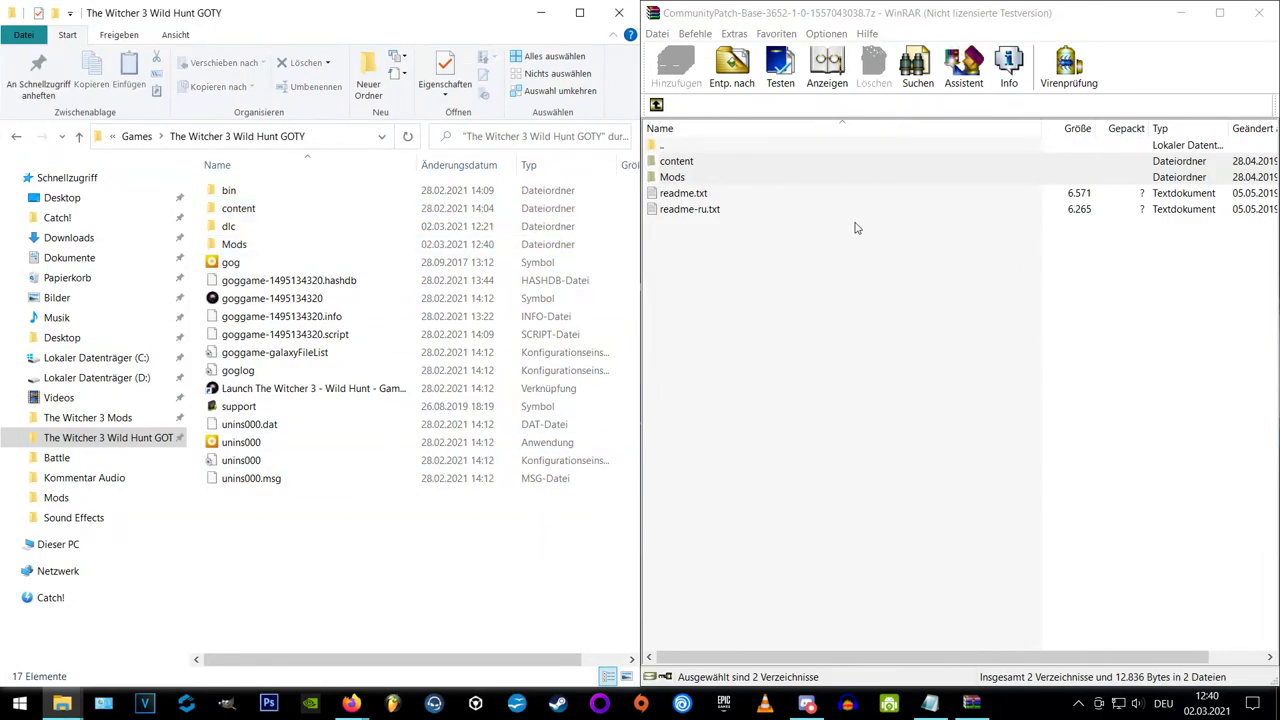
# Step: Open the modBootstrap v0.4.1 archive and extract its dlc and mods folders into the game folder
pyautogui.click(1259, 13)
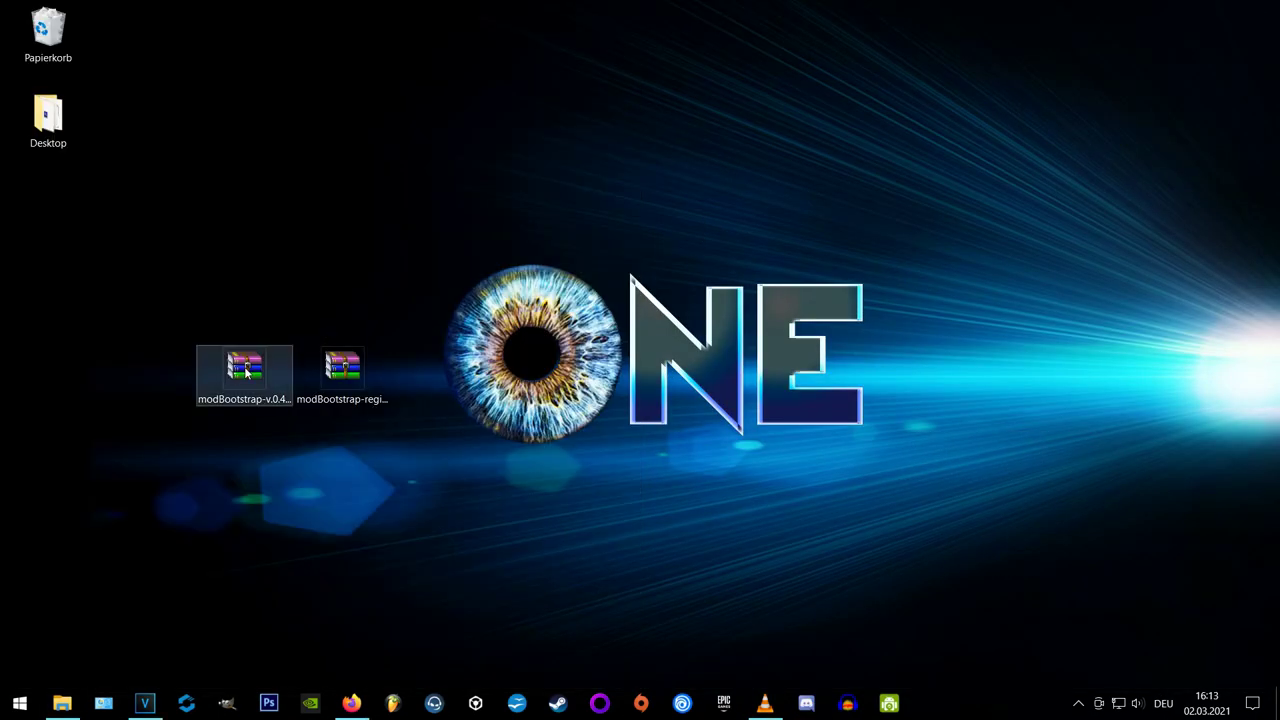
pyautogui.doubleClick(251, 375)
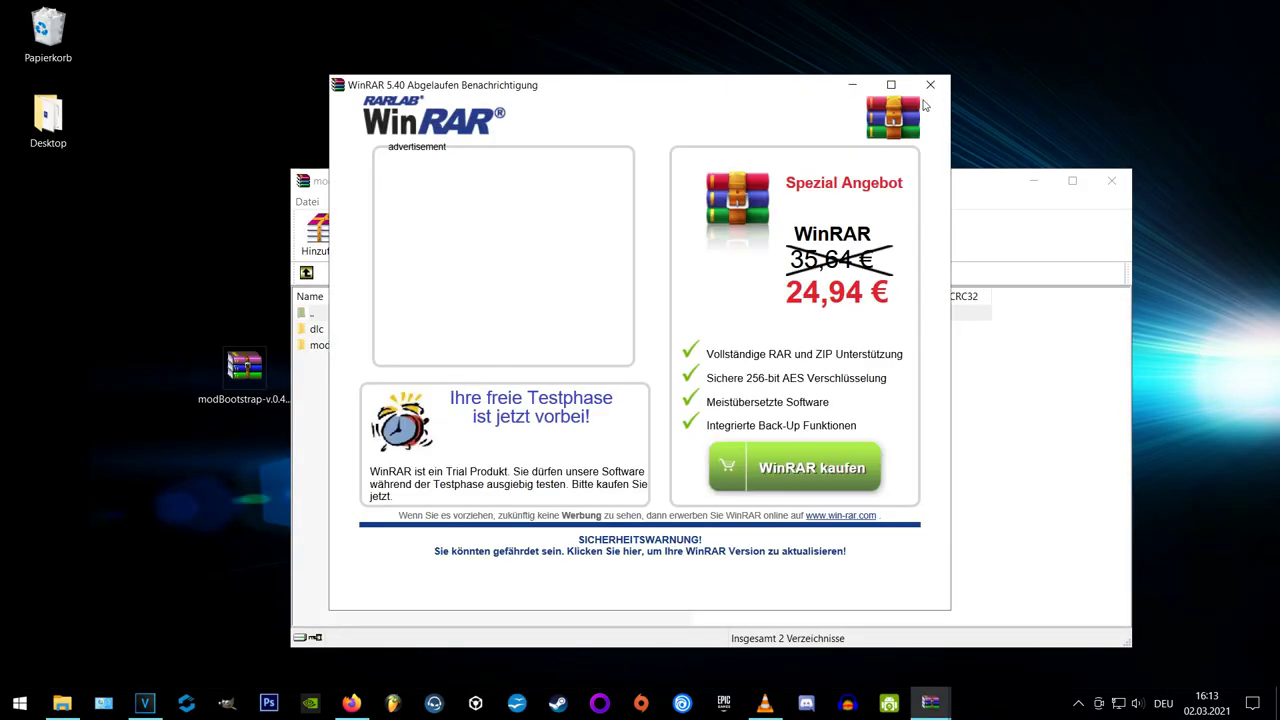
pyautogui.click(928, 86)
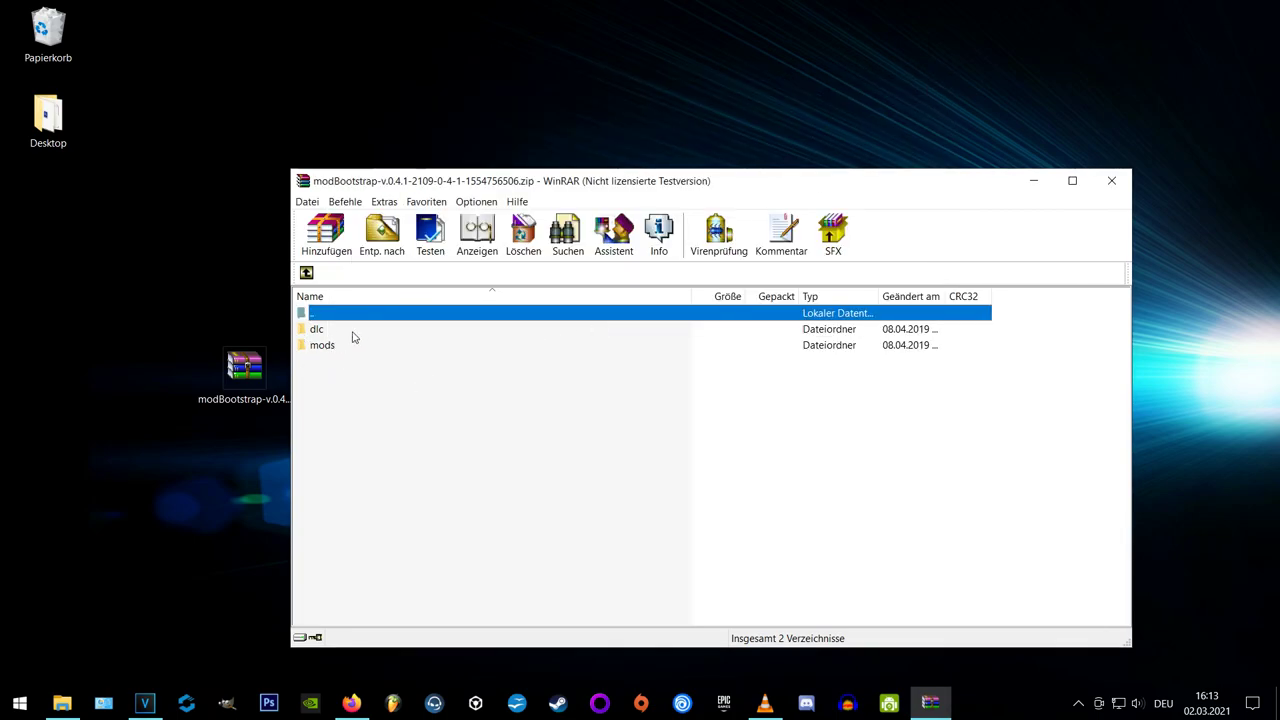
pyautogui.moveTo(538, 186); pyautogui.dragTo(1279, 170)
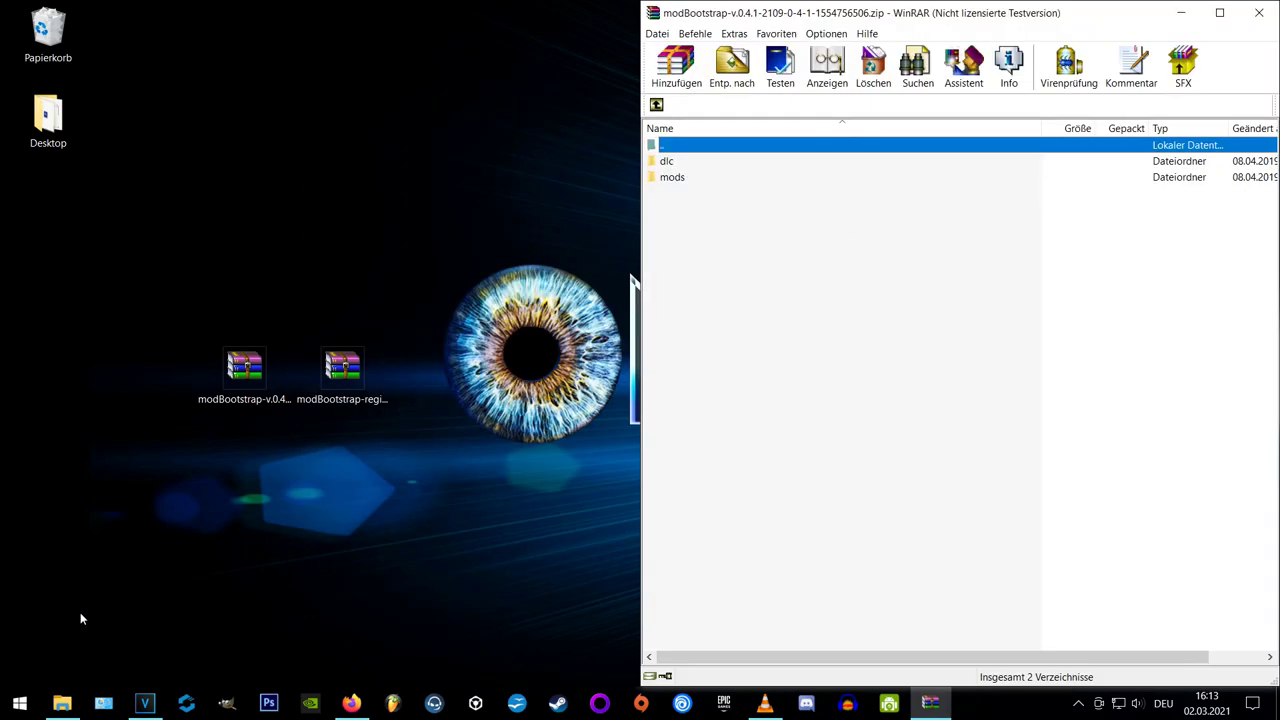
pyautogui.click(70, 692)
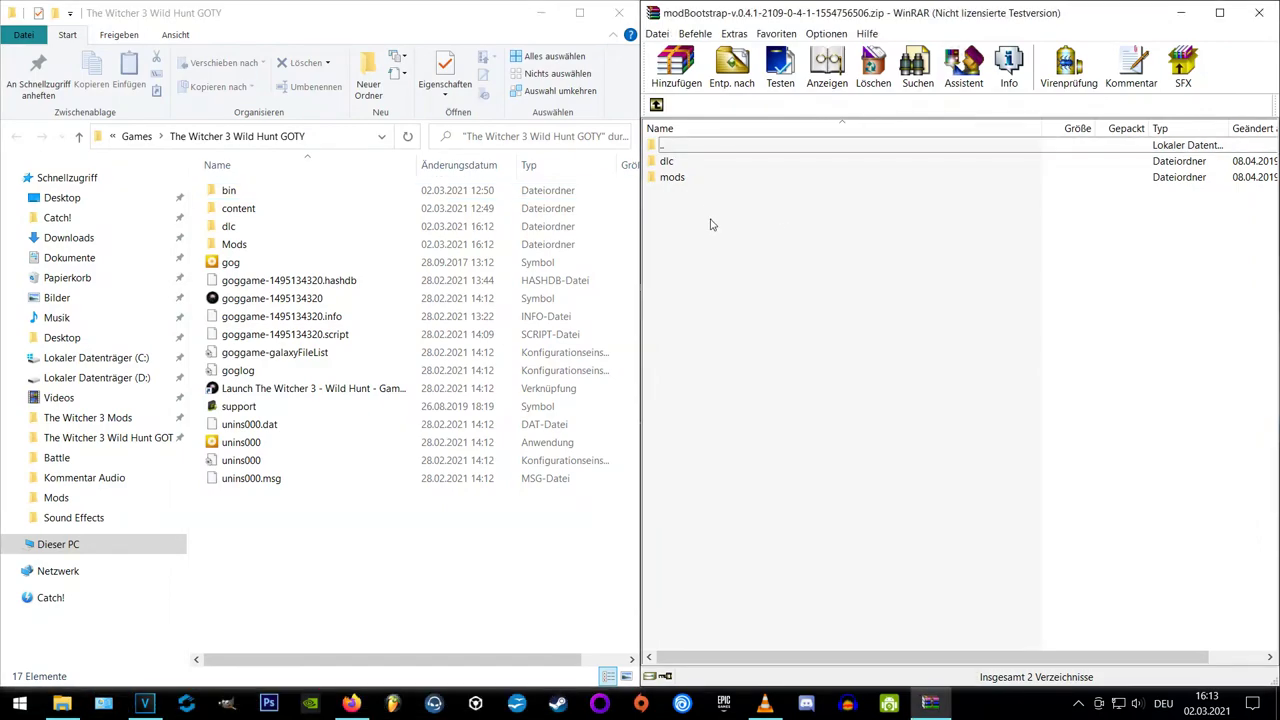
pyautogui.moveTo(708, 222); pyautogui.dragTo(684, 177)
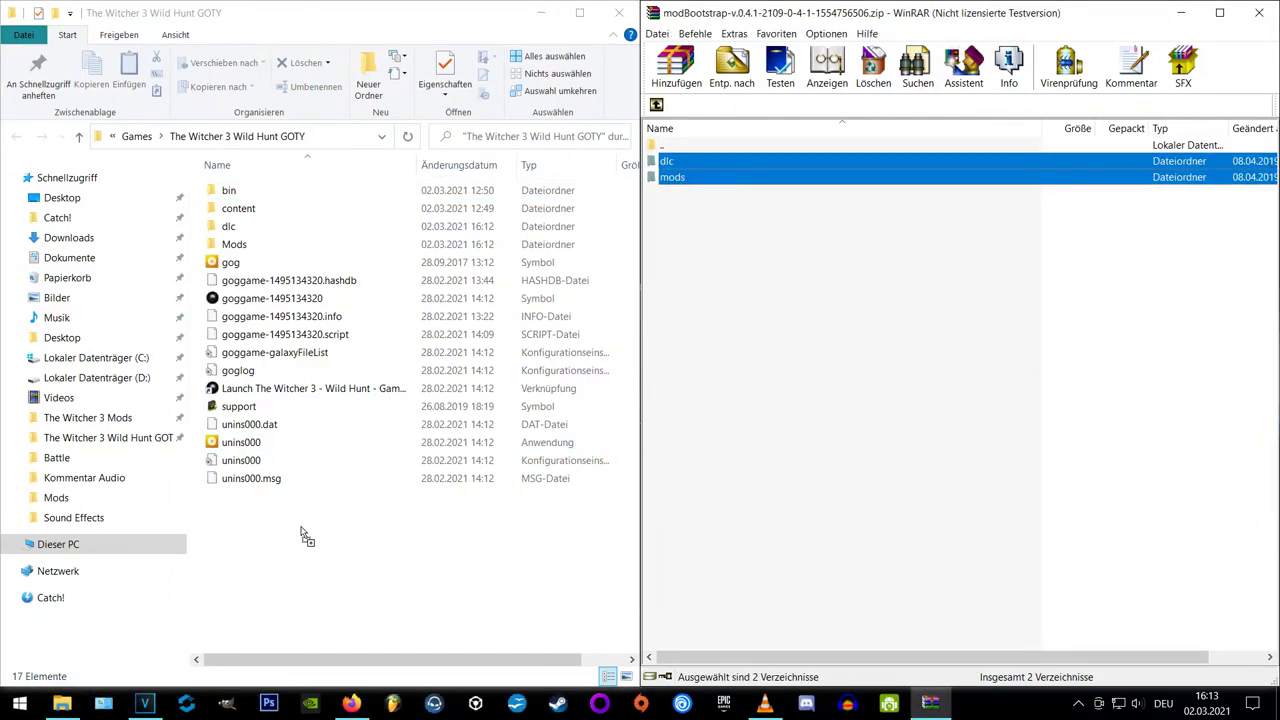
pyautogui.moveTo(297, 543); pyautogui.dragTo(290, 548)
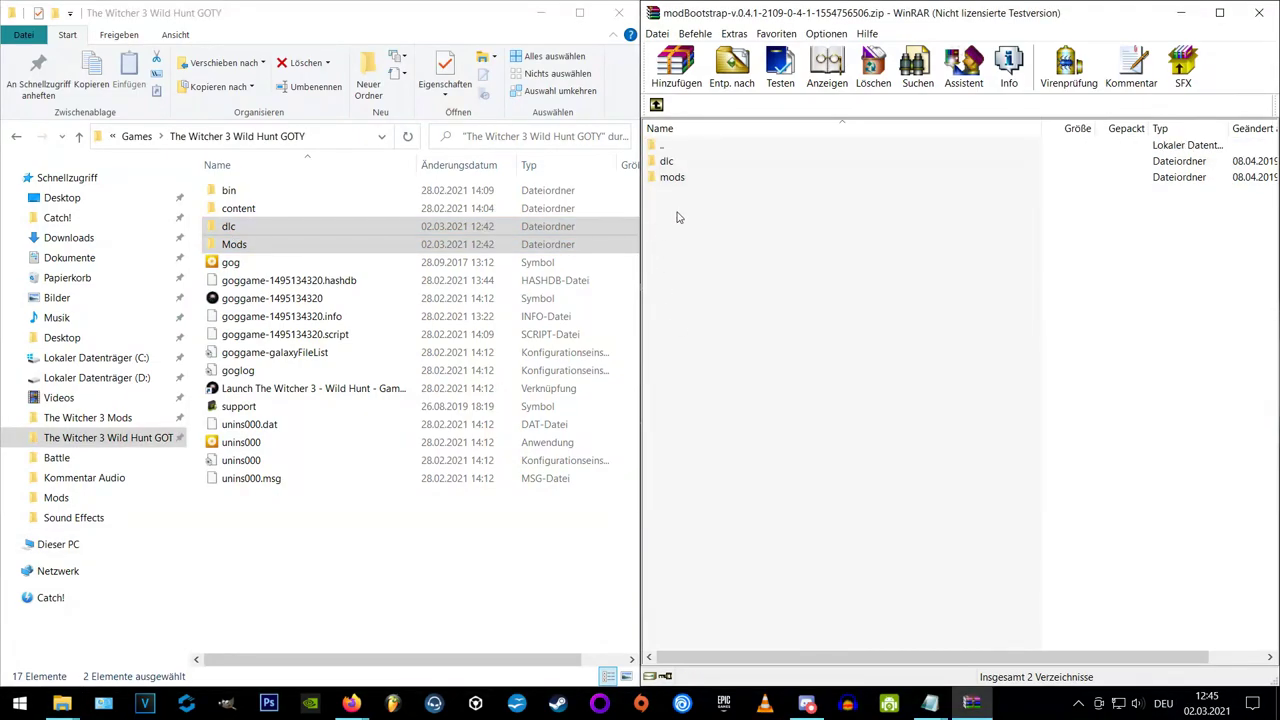
# Step: Open mods > modBootstrap > modBootstrap.input.settings and copy all its [MOD_UiInput] key bindings
pyautogui.doubleClick(668, 177)
pyautogui.click(691, 163)
pyautogui.doubleClick(692, 162)
pyautogui.doubleClick(722, 180)
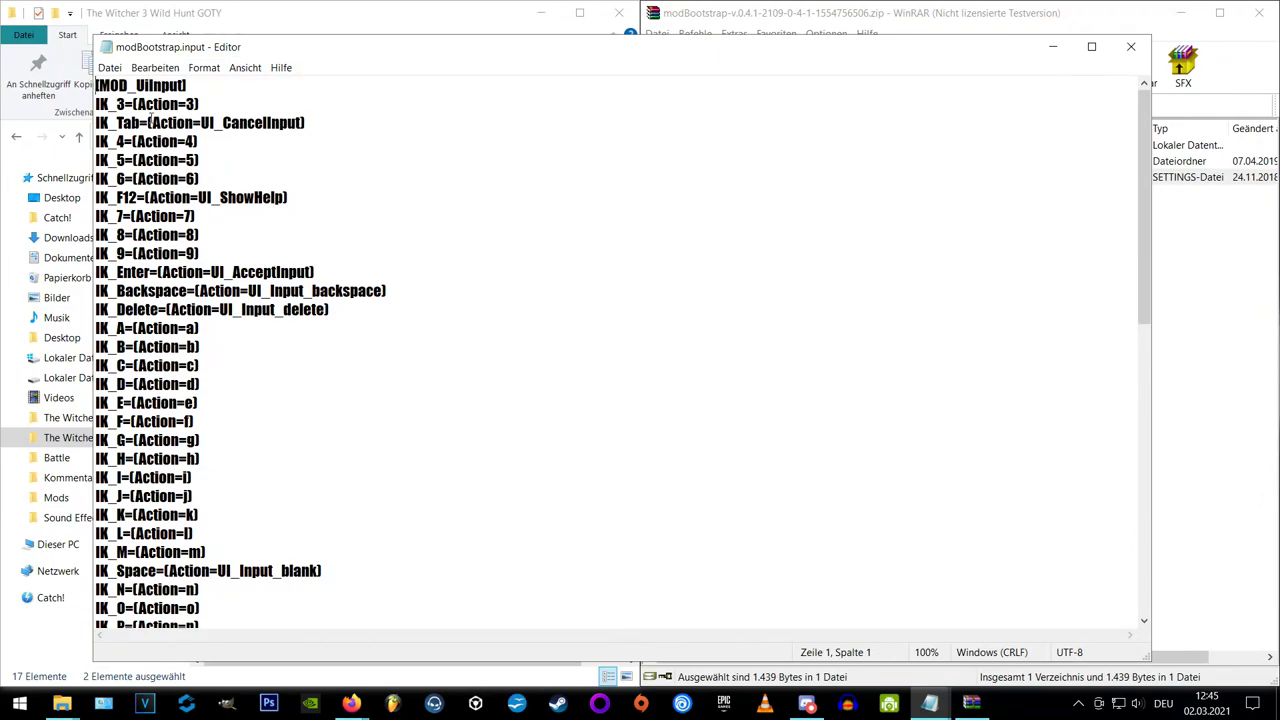
pyautogui.scroll(-12, 184, 200)
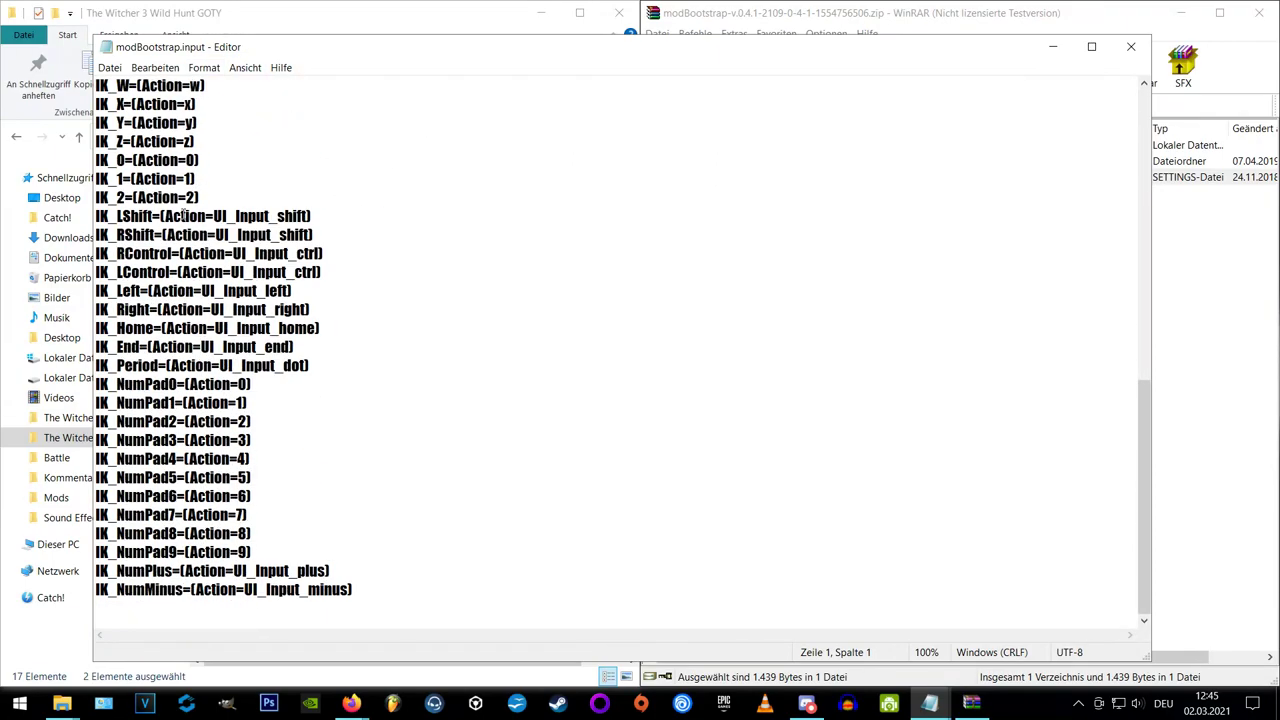
pyautogui.scroll(12, 197, 246)
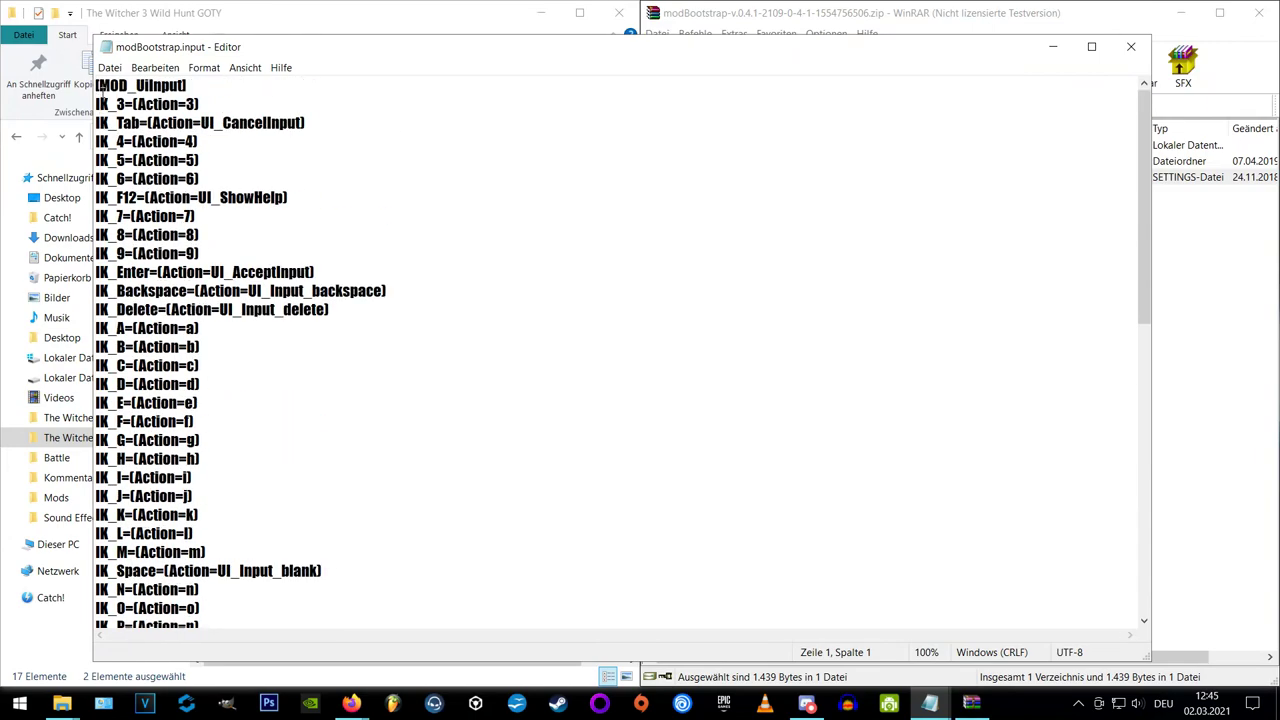
pyautogui.moveTo(98, 88); pyautogui.dragTo(334, 663)
pyautogui.moveTo(378, 592); pyautogui.dragTo(130, 628)
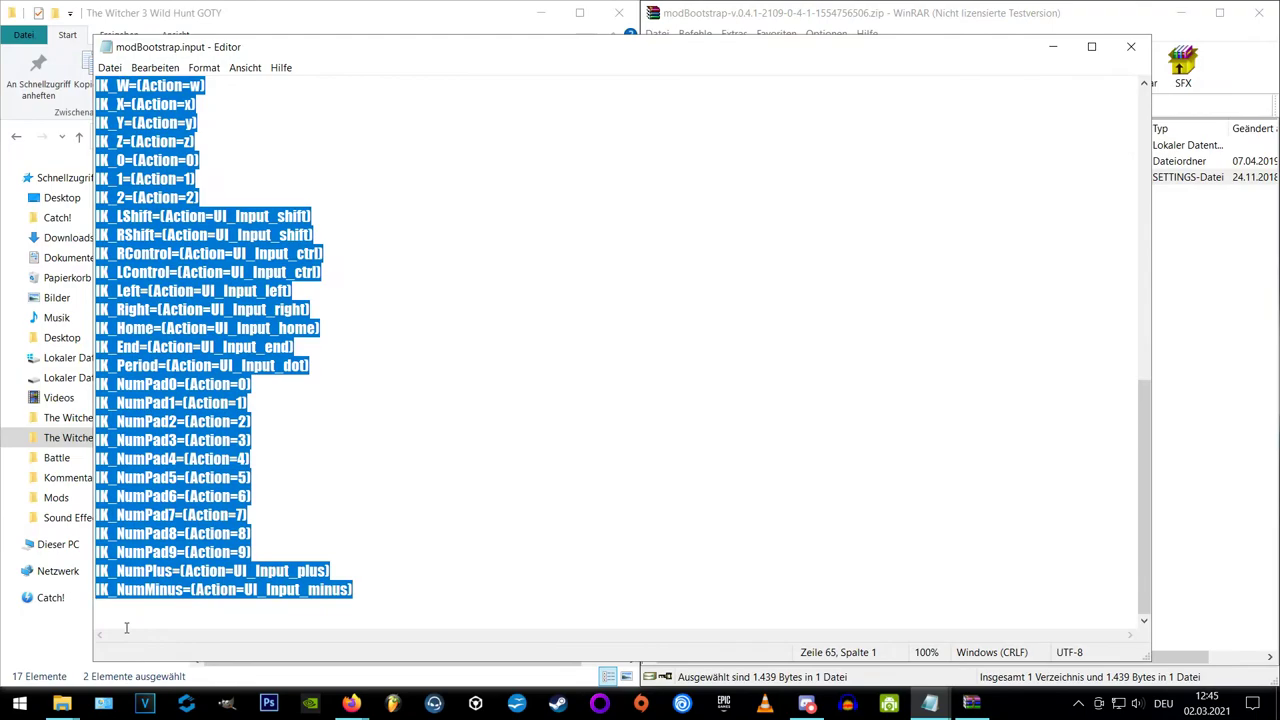
pyautogui.rightClick(110, 628)
pyautogui.click(155, 443)
# Step: Open the input settings file in Documents > The Witcher 3
pyautogui.click(1053, 46)
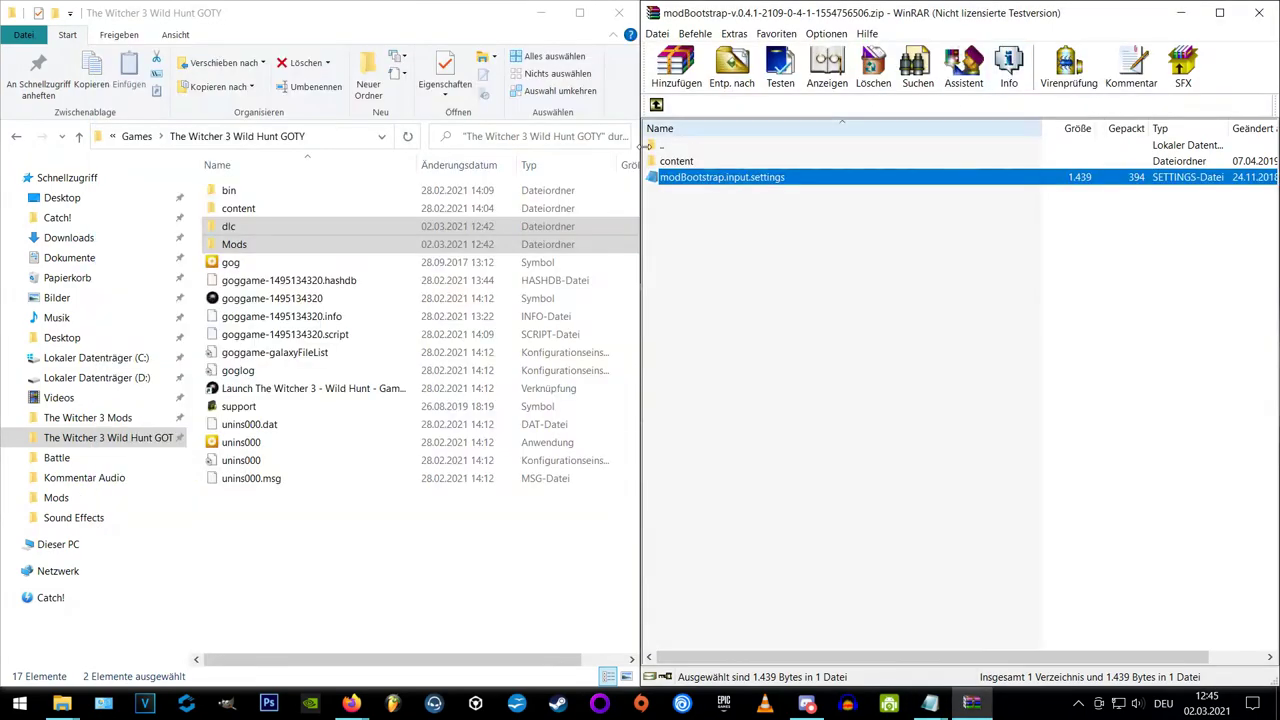
pyautogui.click(69, 257)
pyautogui.scroll(-6, 376, 378)
pyautogui.doubleClick(295, 516)
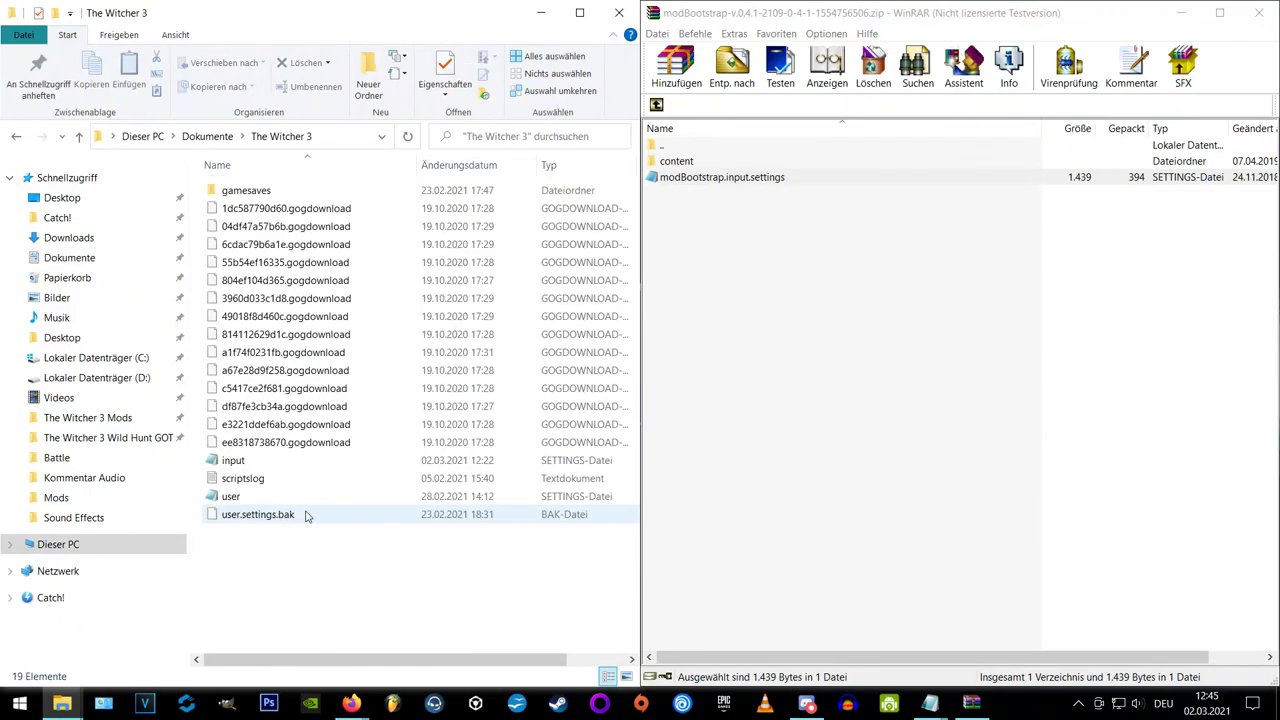
pyautogui.doubleClick(248, 466)
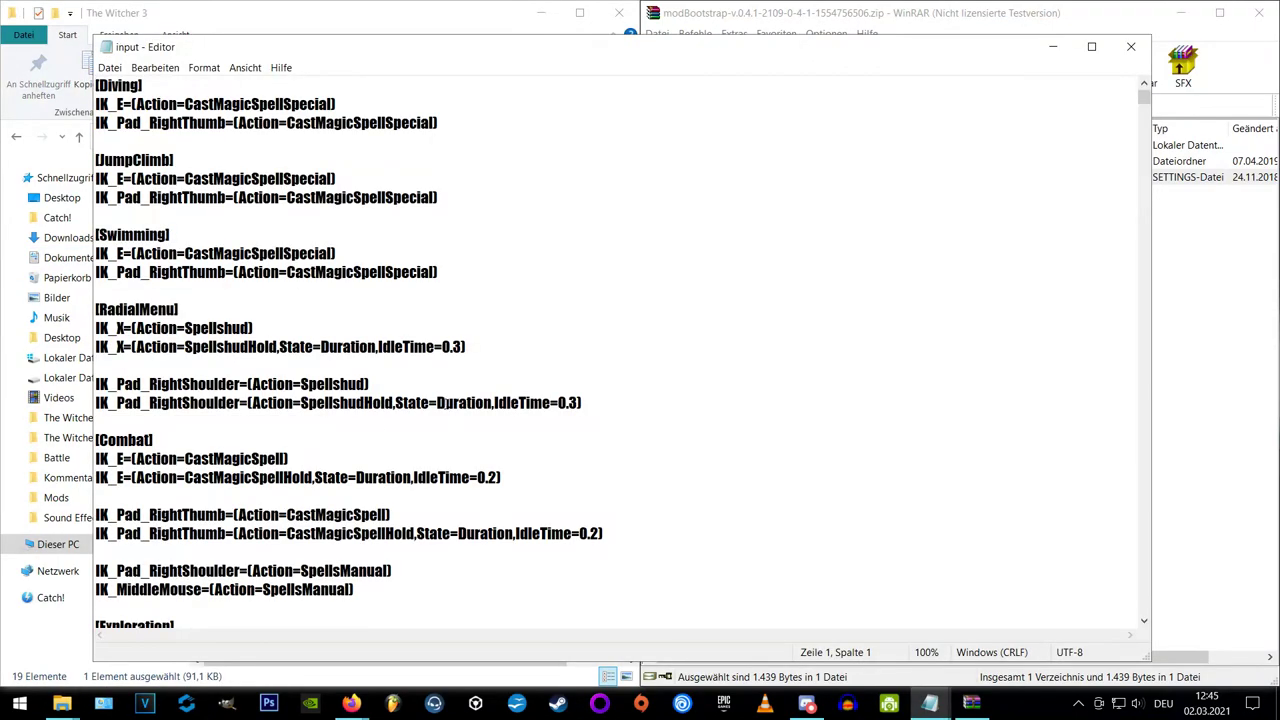
# Step: Paste the modBootstrap bindings at the end of the file and save it
pyautogui.moveTo(1144, 98); pyautogui.dragTo(1148, 620)
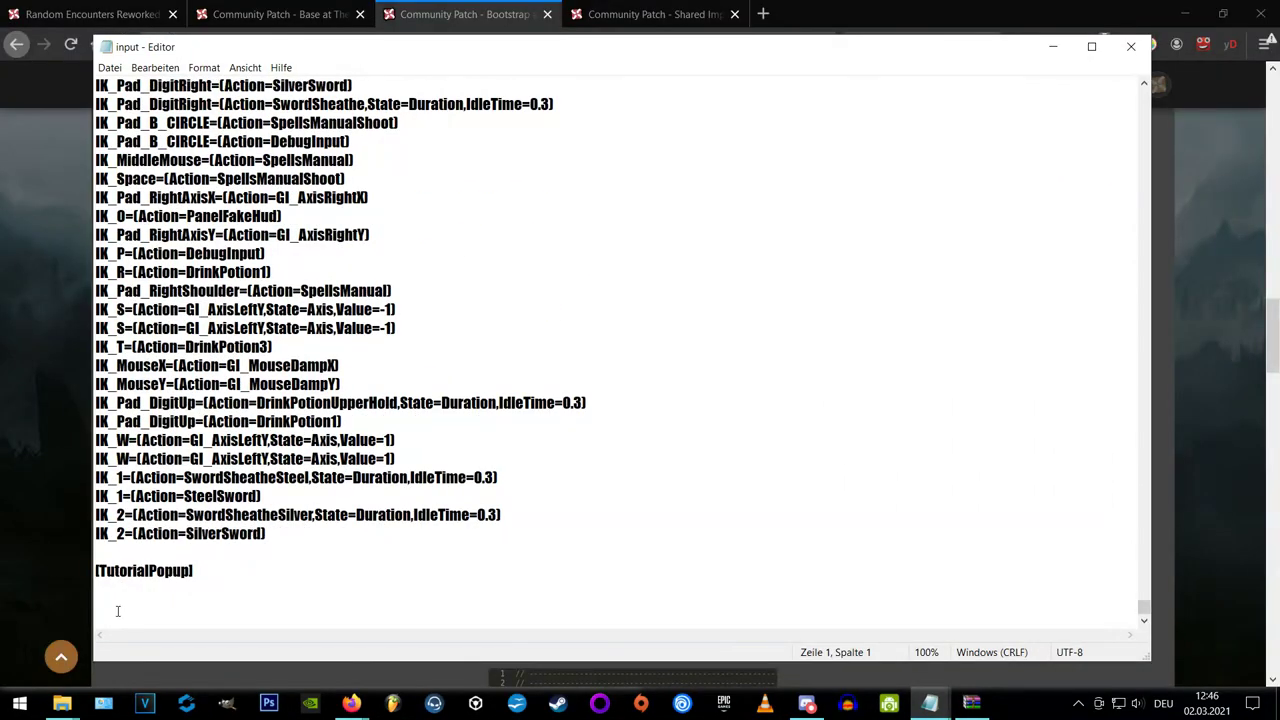
pyautogui.rightClick(116, 610)
pyautogui.click(140, 458)
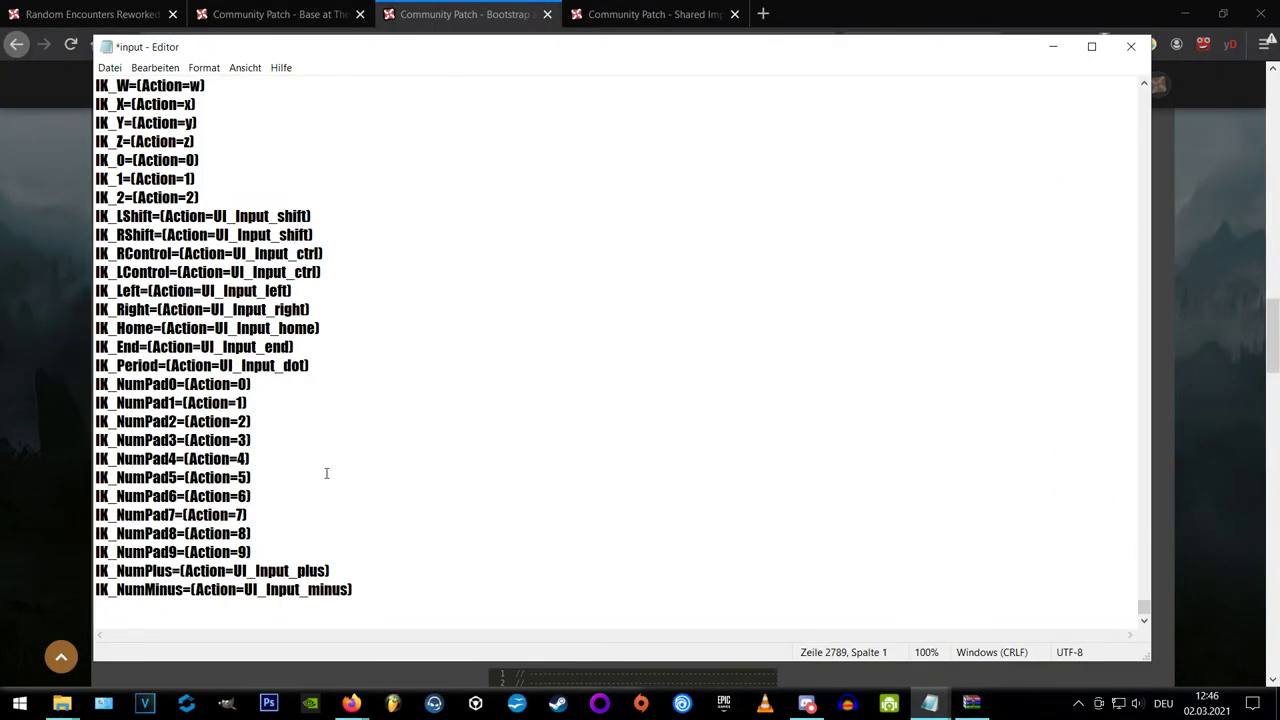
pyautogui.scroll(20, 228, 462)
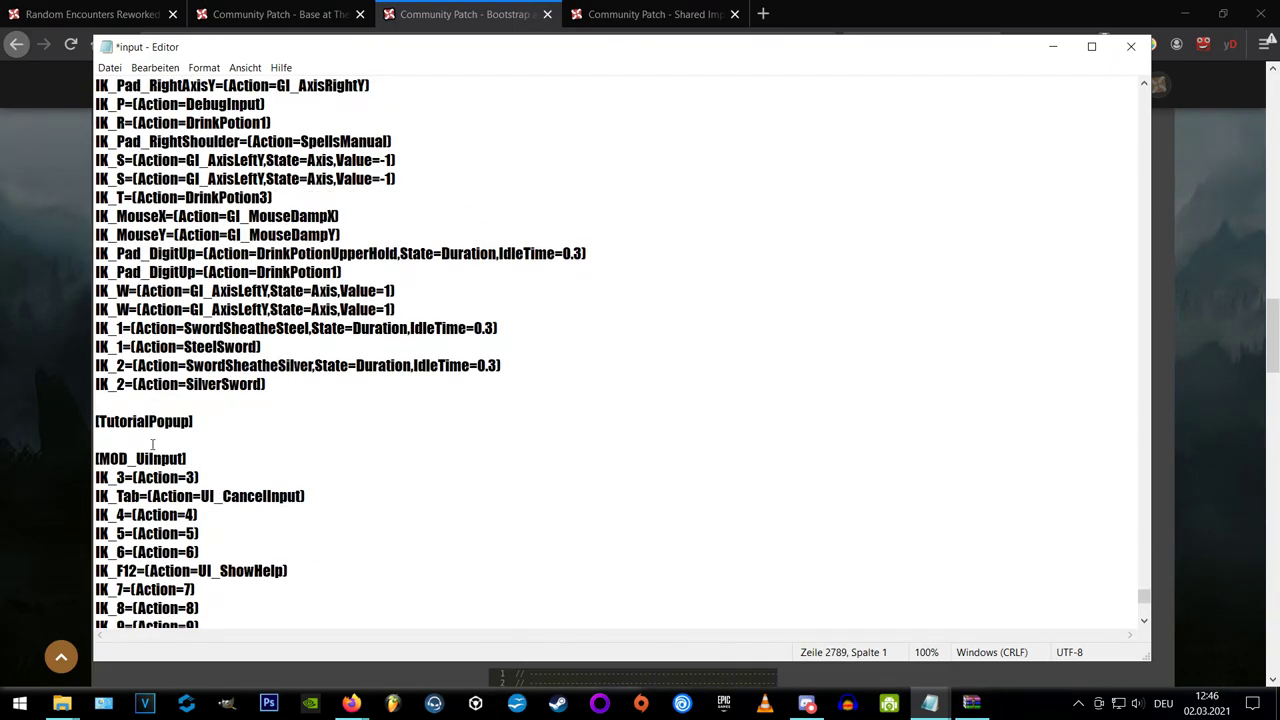
pyautogui.scroll(-4, 148, 443)
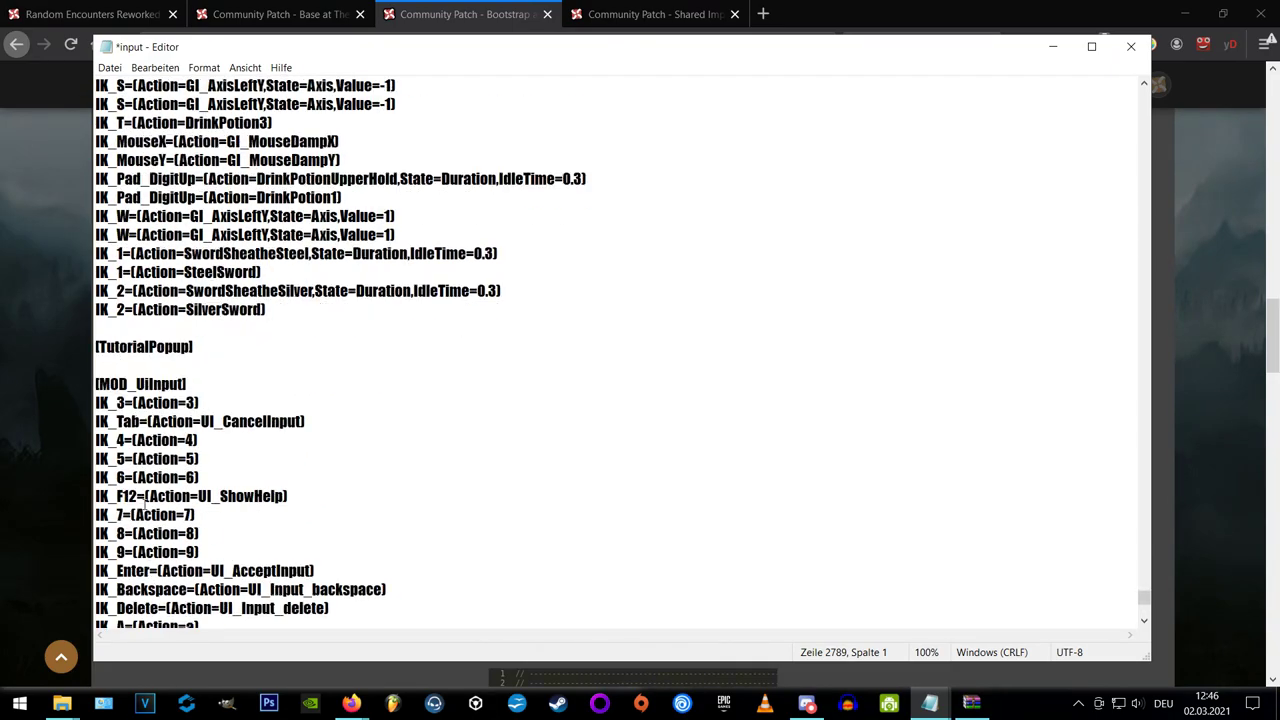
pyautogui.click(110, 68)
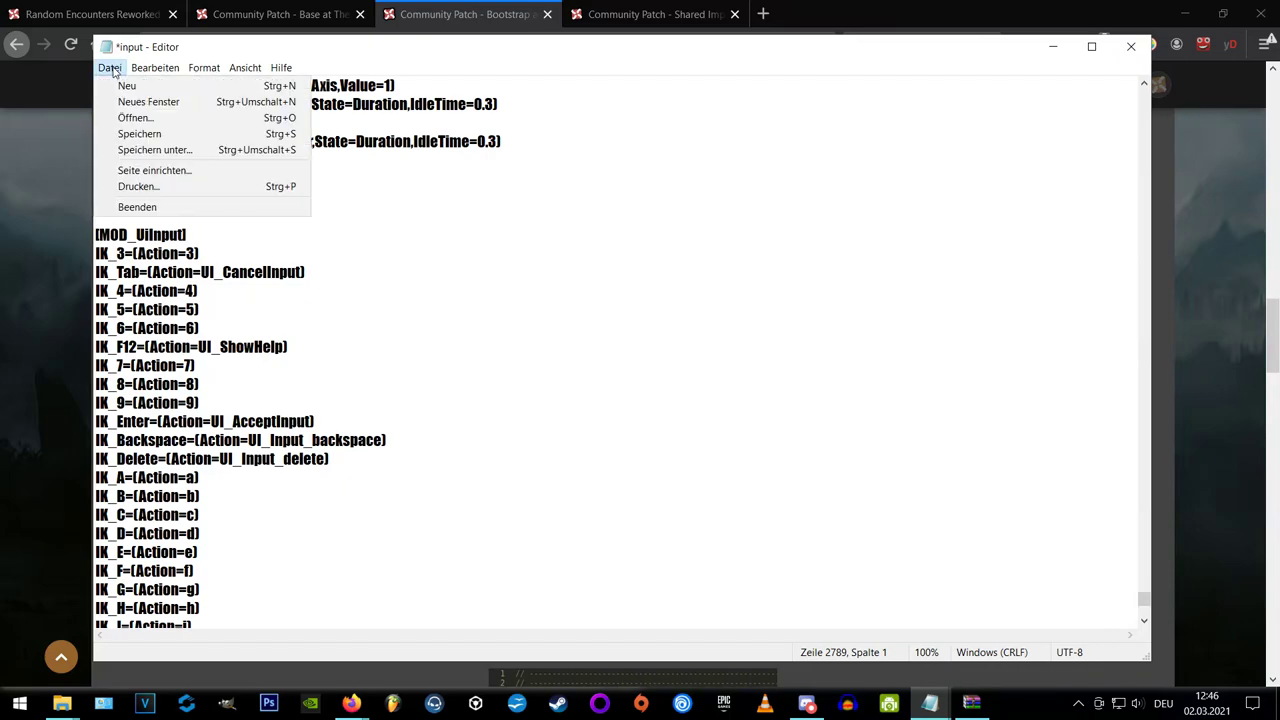
pyautogui.click(158, 133)
# Step: Close the input file, open the modBootstrap-registry archive and extract its mods folder into the game folder
pyautogui.click(1132, 47)
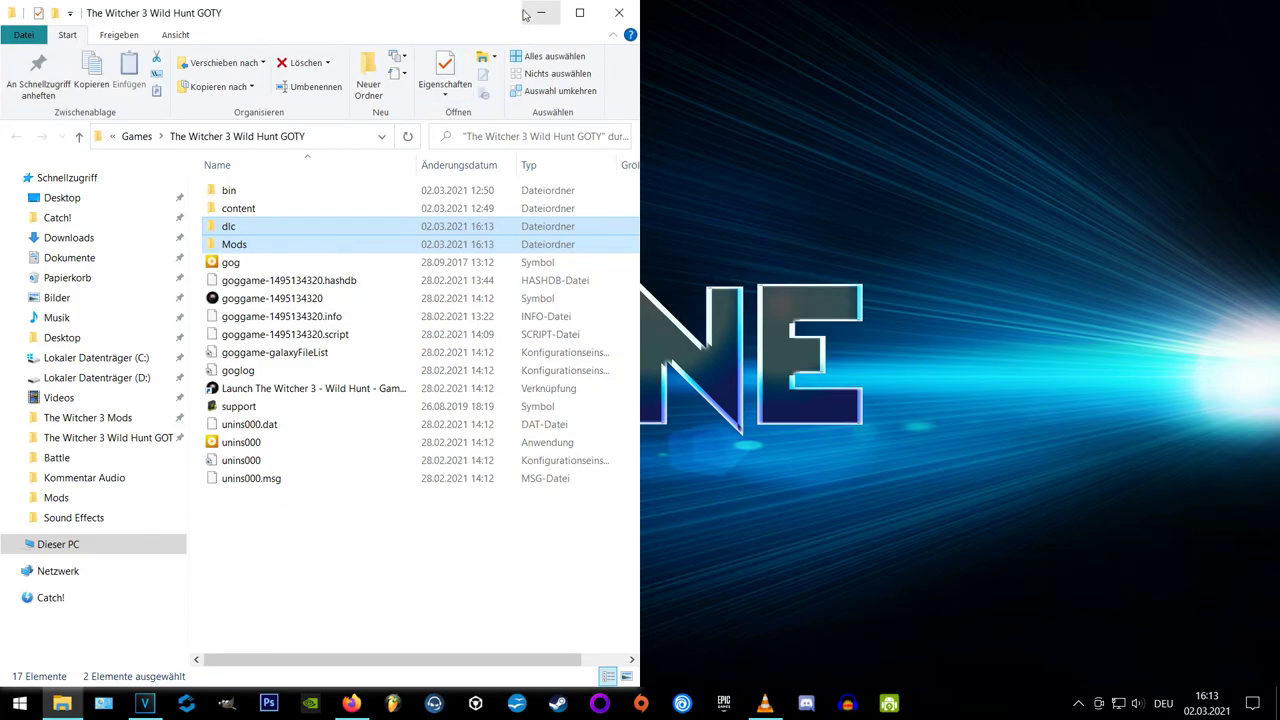
pyautogui.click(541, 13)
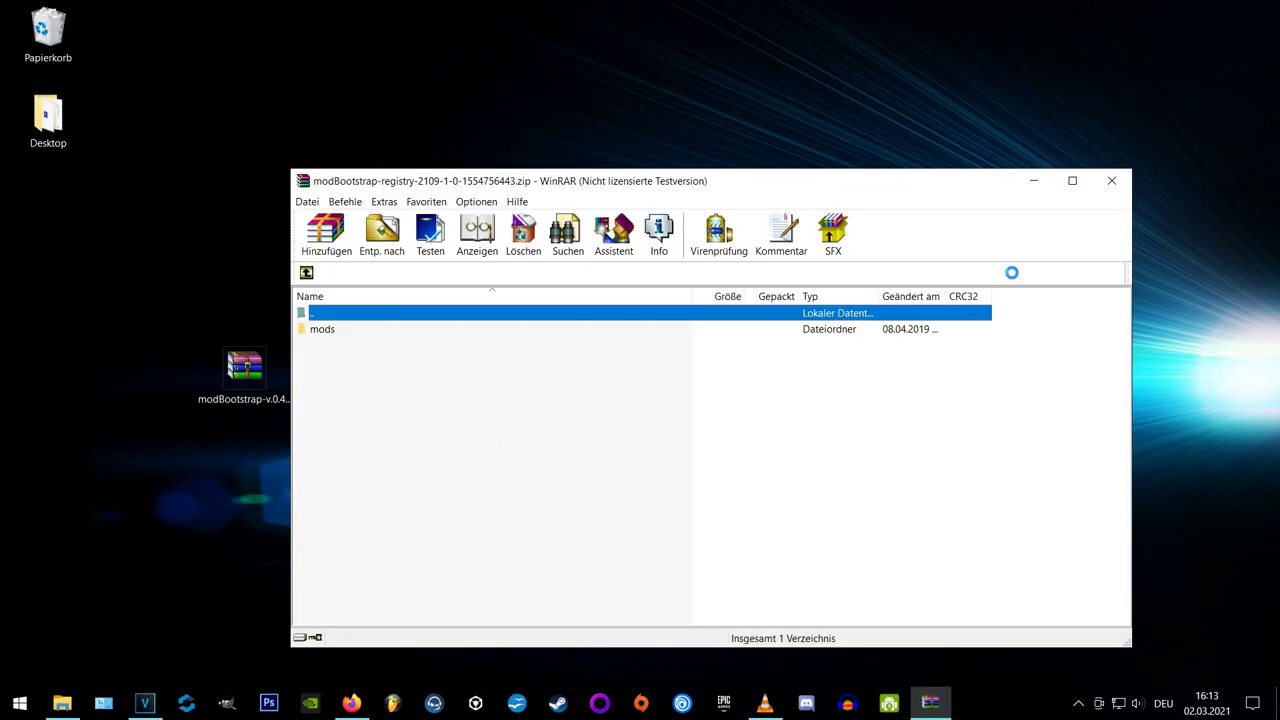
pyautogui.click(793, 421)
pyautogui.click(328, 331)
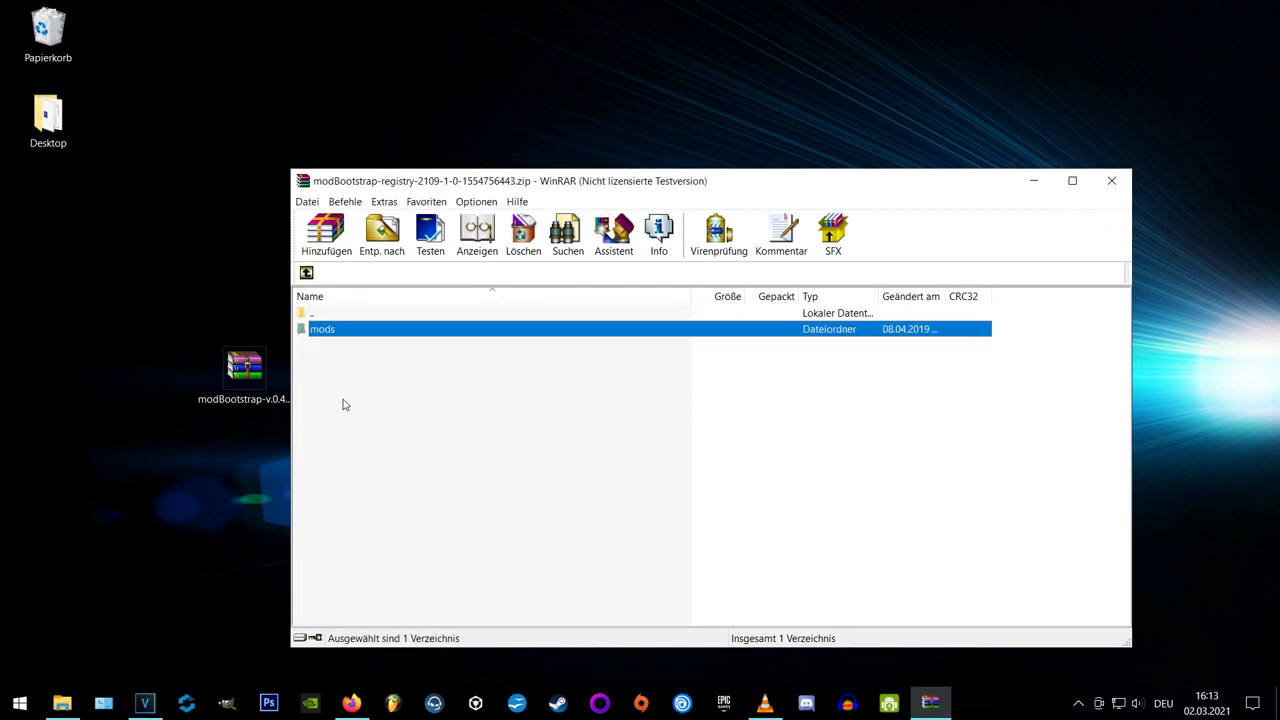
pyautogui.click(62, 703)
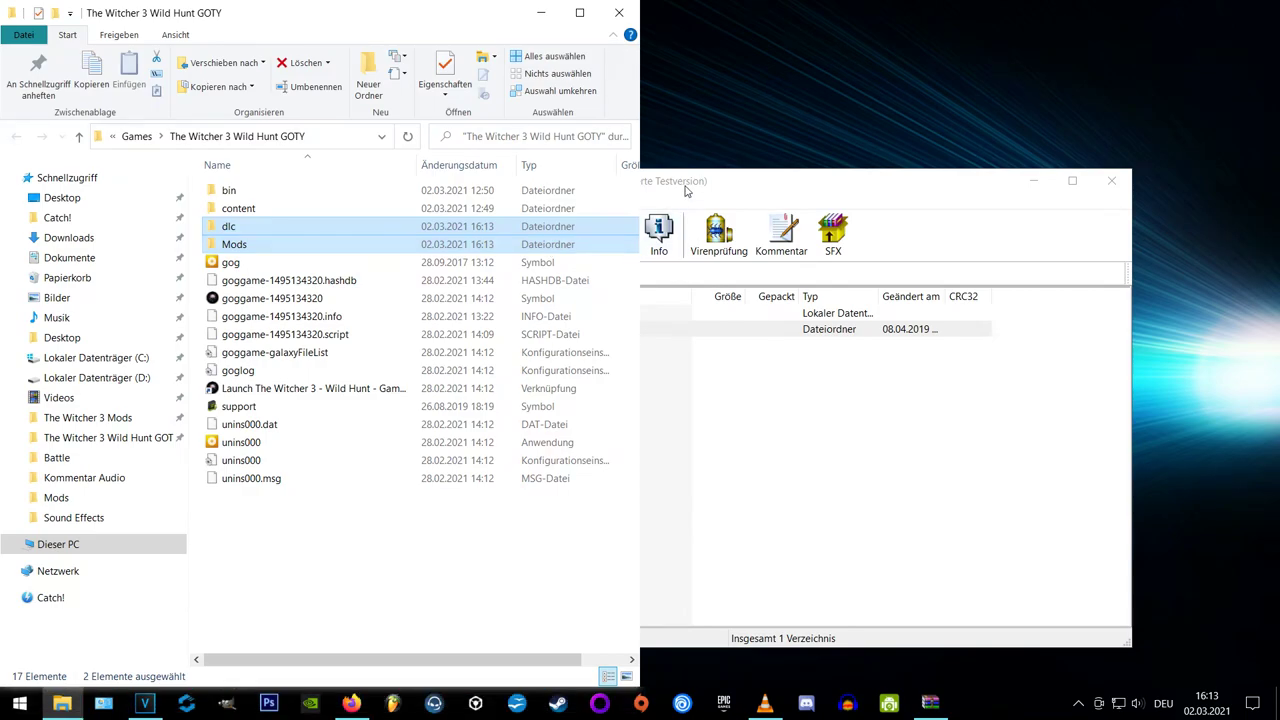
pyautogui.click(1051, 179)
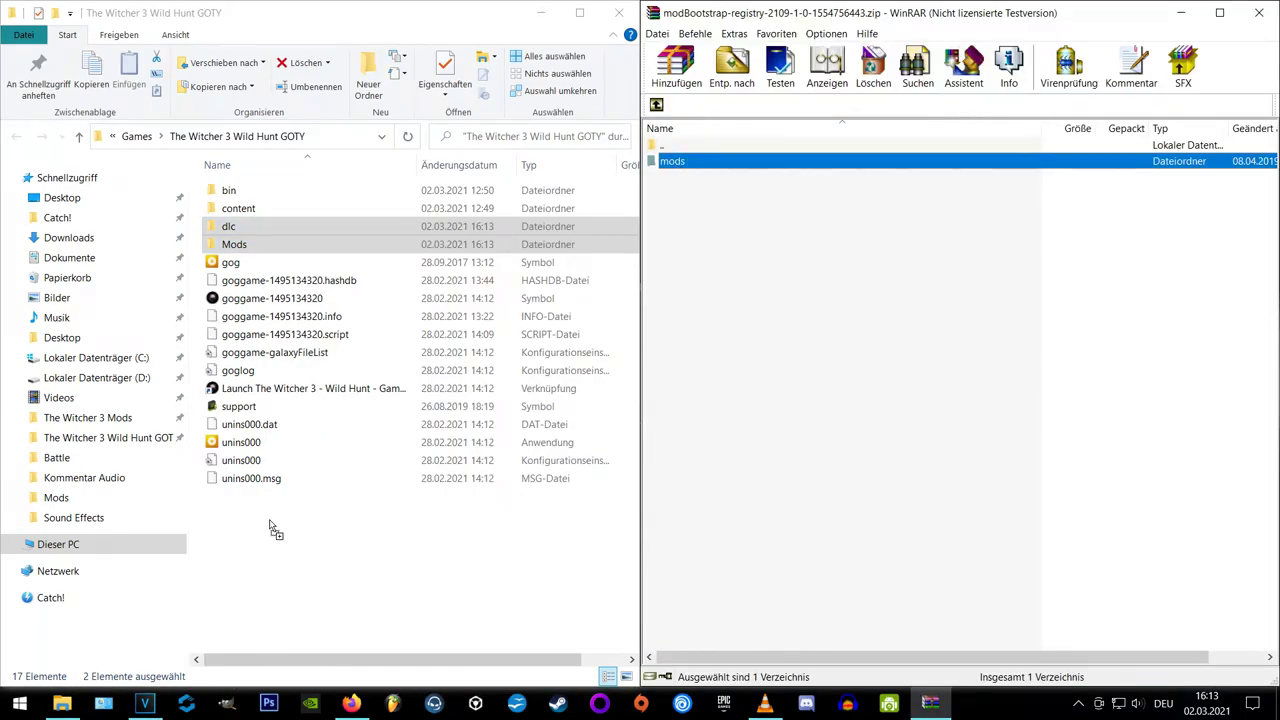
pyautogui.moveTo(269, 527); pyautogui.dragTo(474, 537)
pyautogui.click(328, 570)
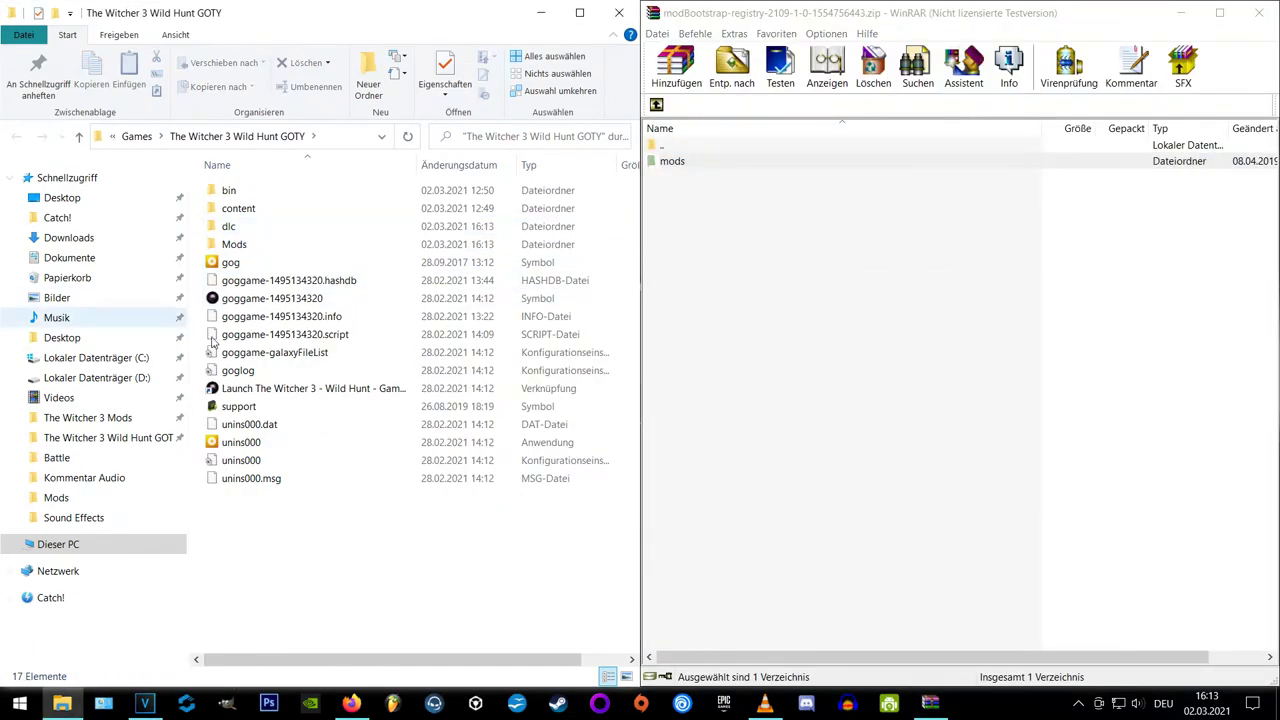
# Step: Extract the modSharedImports archive's mods folder into the game folder and check that modSharedImports appears in Mods
pyautogui.click(1258, 12)
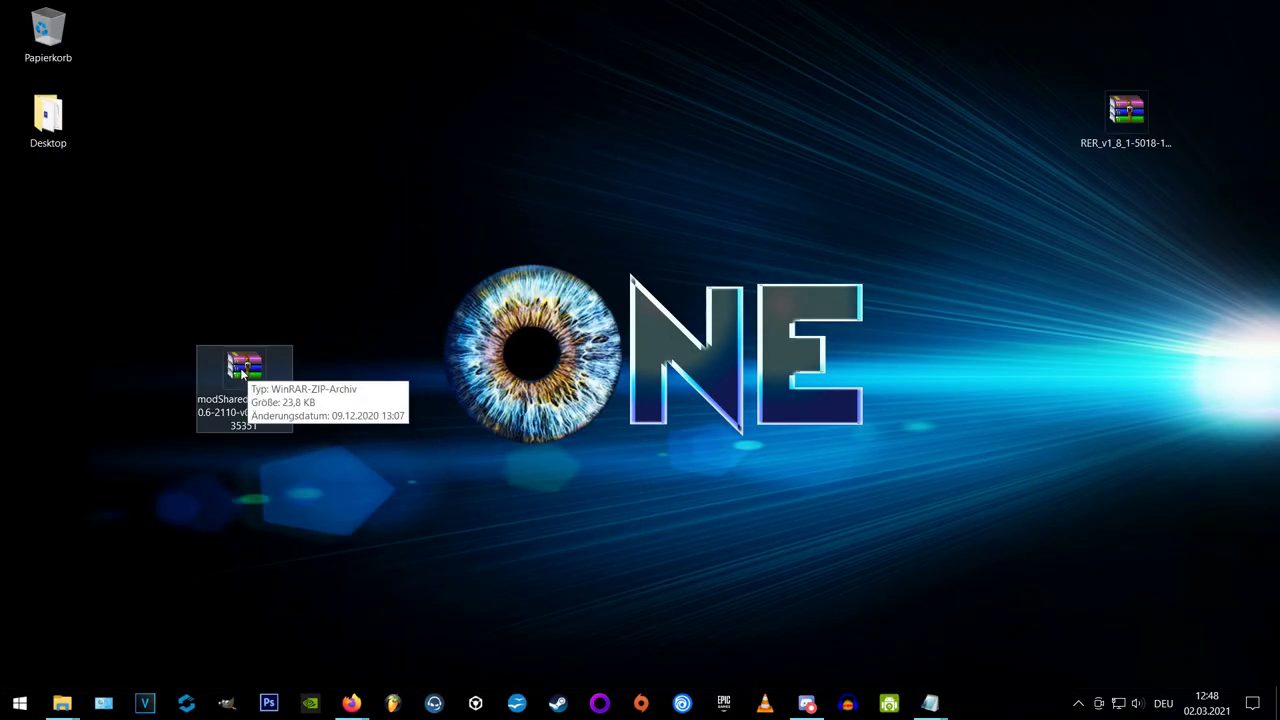
pyautogui.doubleClick(242, 372)
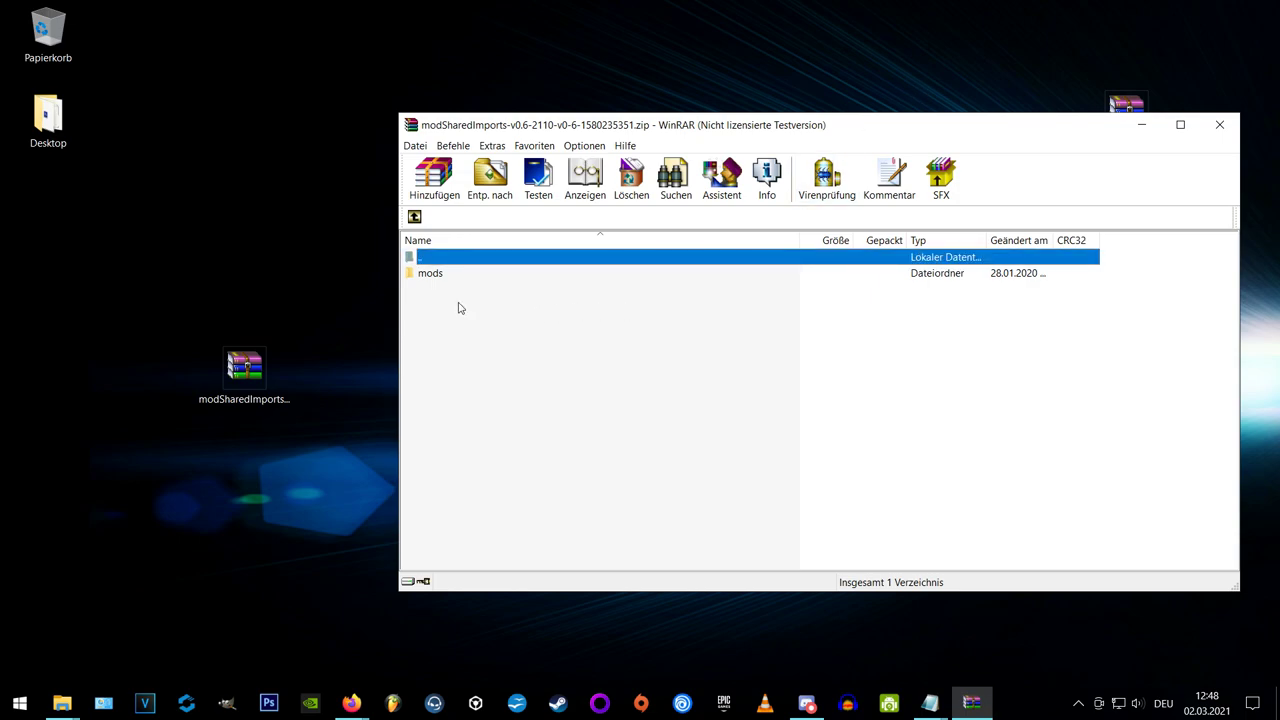
pyautogui.moveTo(60, 706)
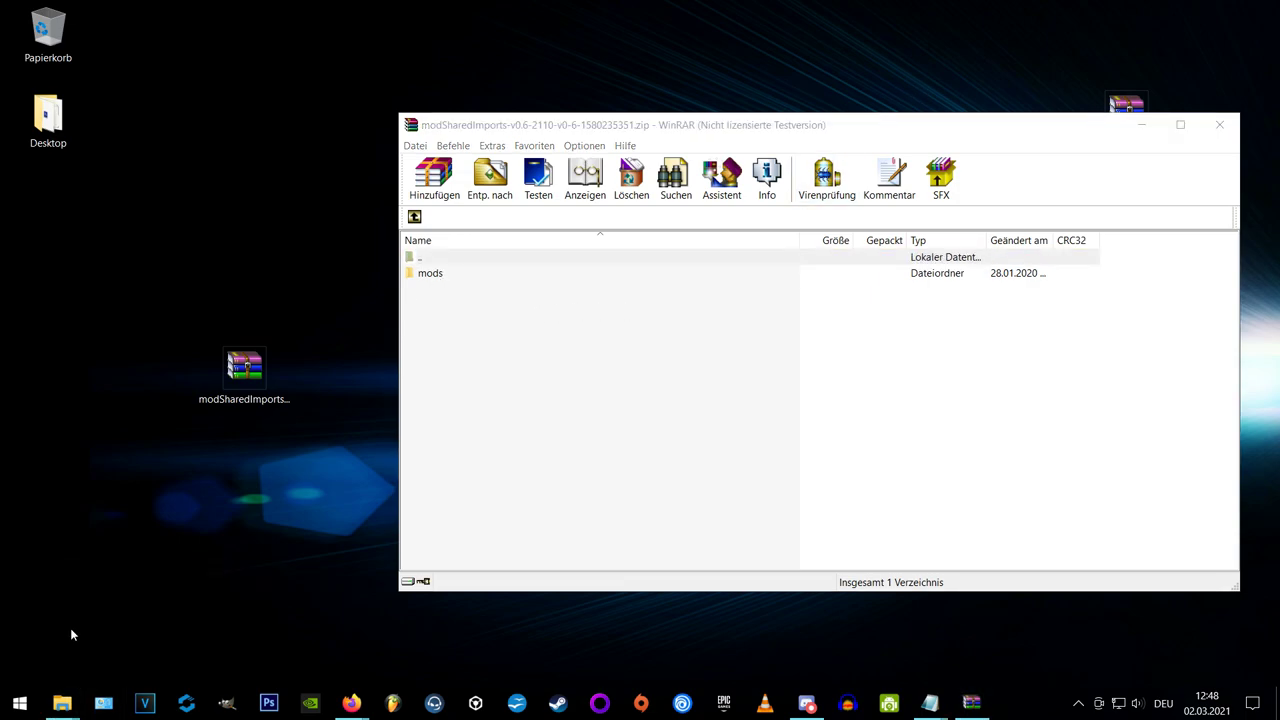
pyautogui.click(77, 633)
pyautogui.click(740, 135)
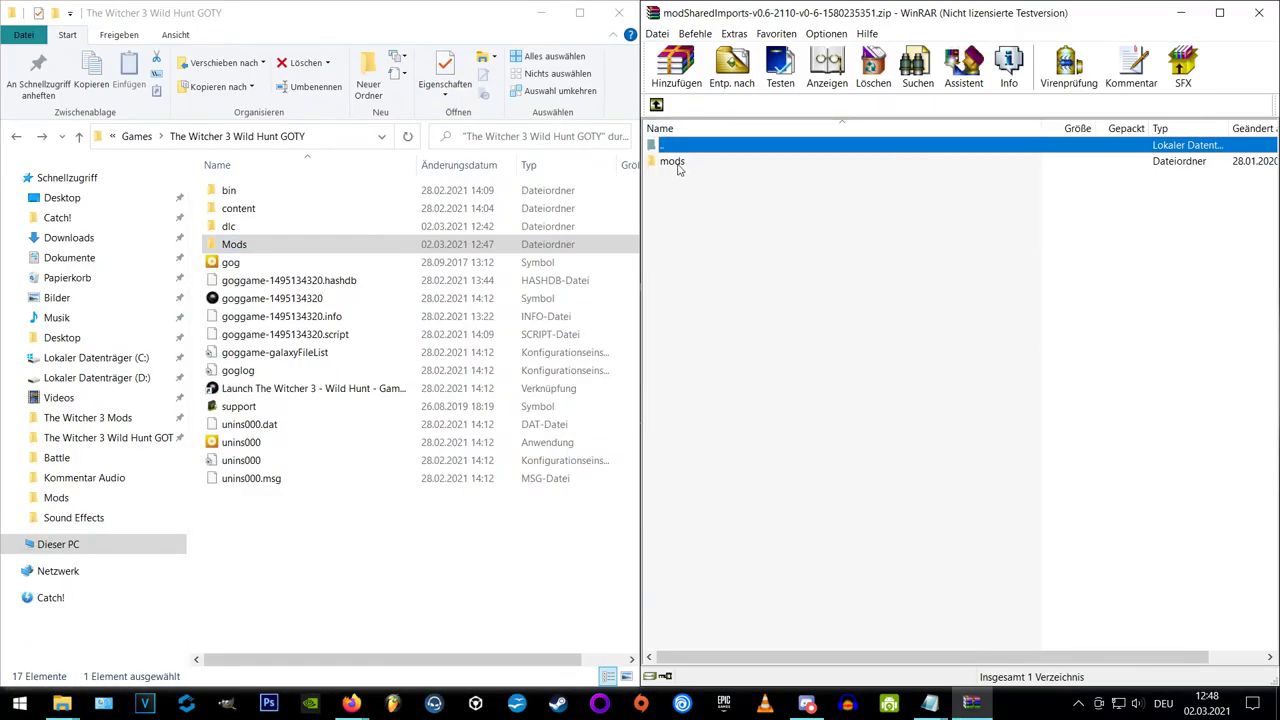
pyautogui.moveTo(672, 164); pyautogui.dragTo(314, 551)
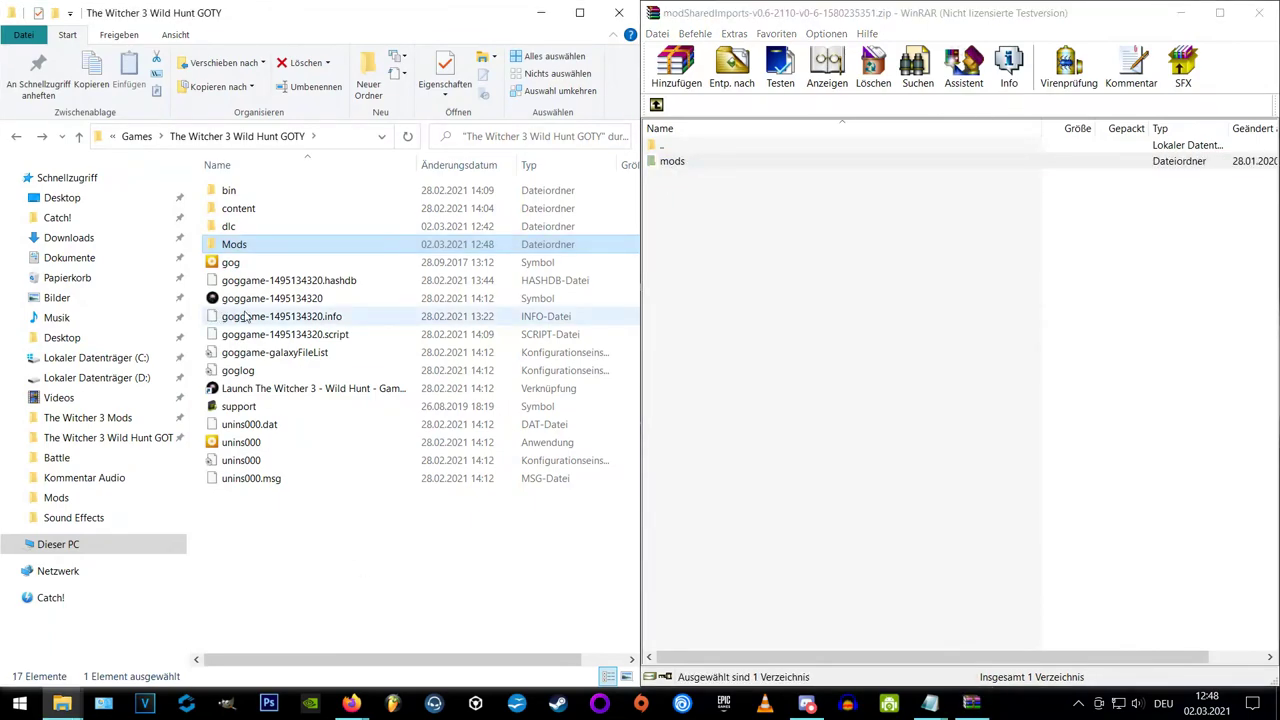
pyautogui.doubleClick(240, 245)
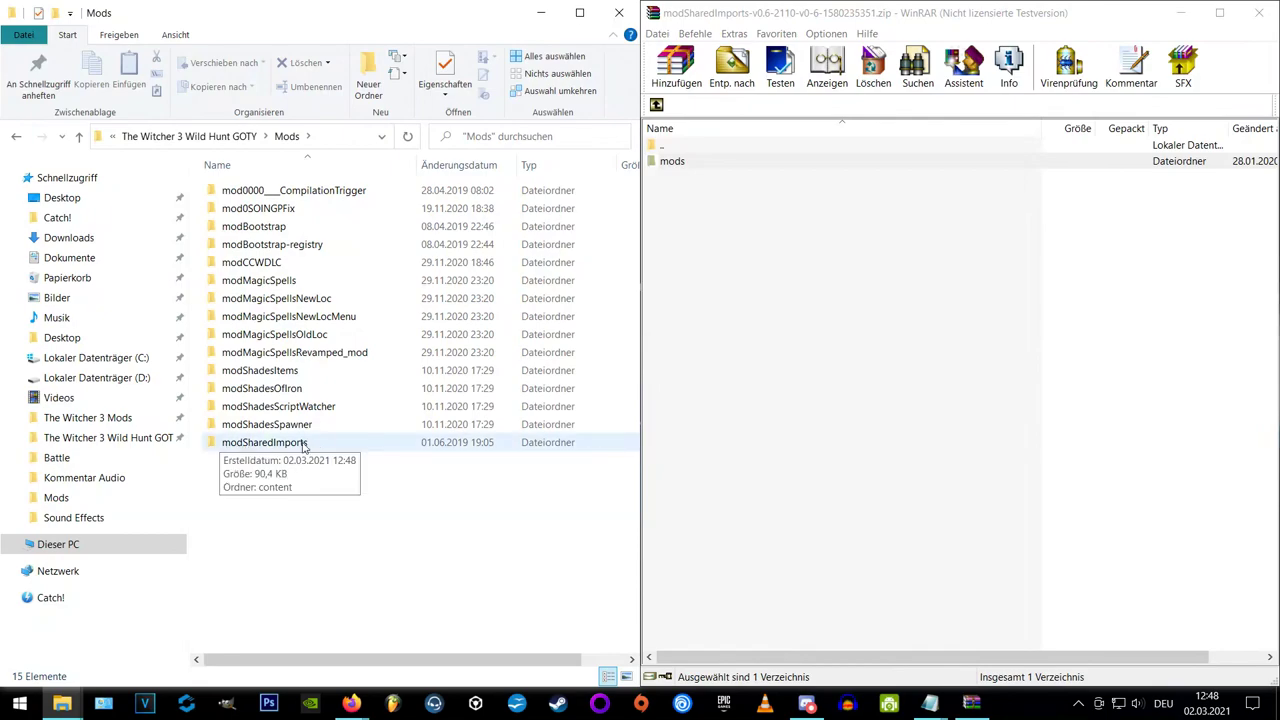
# Step: Close the modSharedImports archive and open the RER_v1.8.1 folder inside the desktop RER zip
pyautogui.click(1258, 14)
pyautogui.click(540, 18)
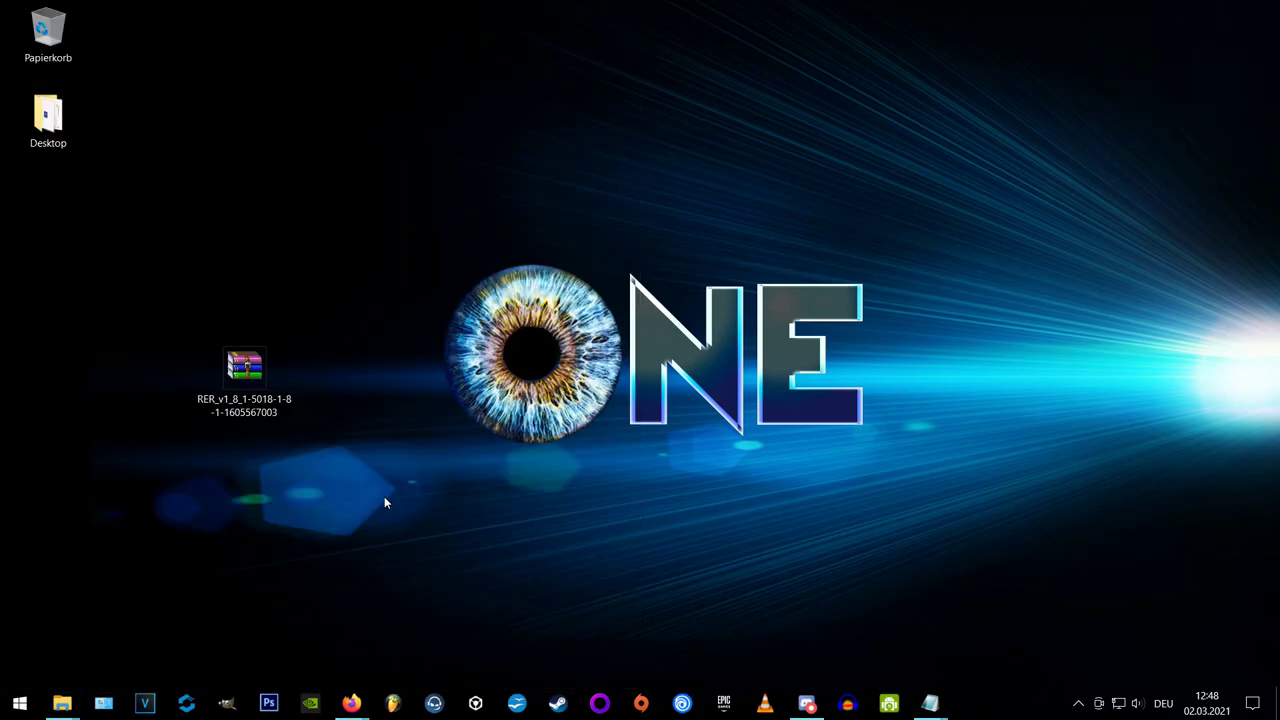
pyautogui.doubleClick(244, 372)
pyautogui.click(930, 84)
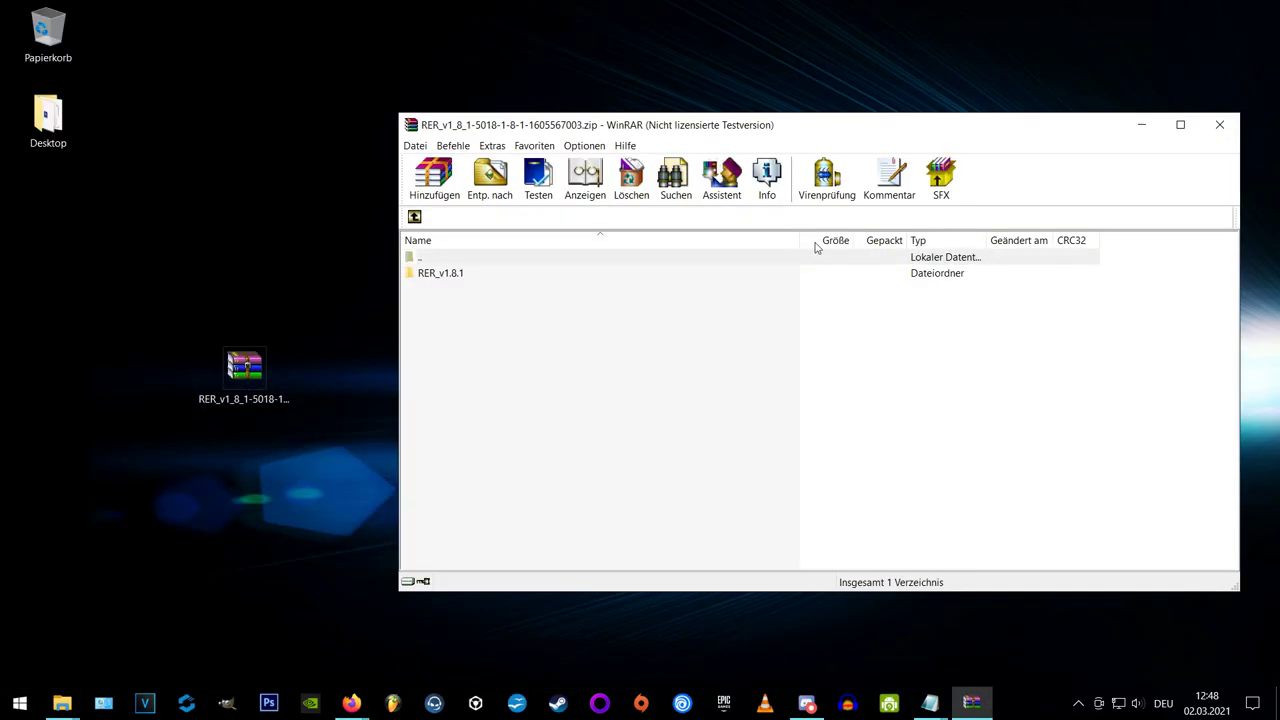
pyautogui.click(448, 274)
pyautogui.doubleClick(448, 274)
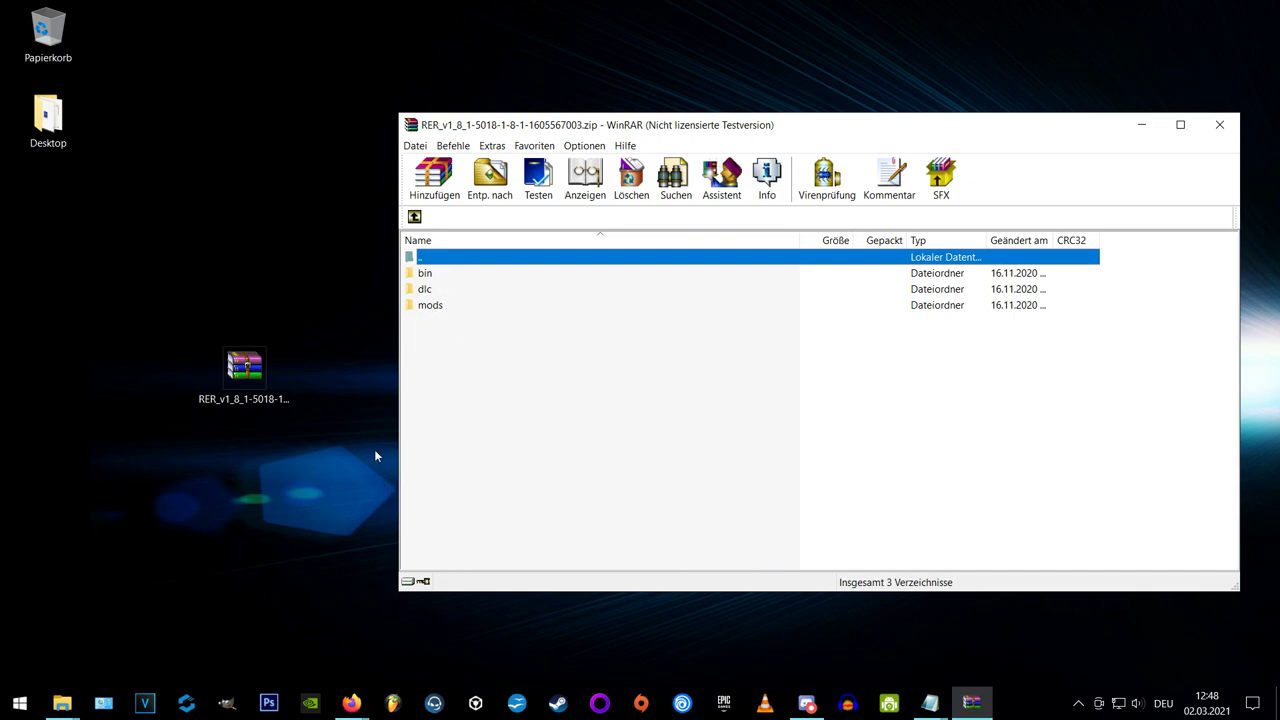
# Step: Drag the bin, dlc and mods folders into The Witcher 3 Wild Hunt GOTY main folder
pyautogui.click(60, 705)
pyautogui.click(40, 632)
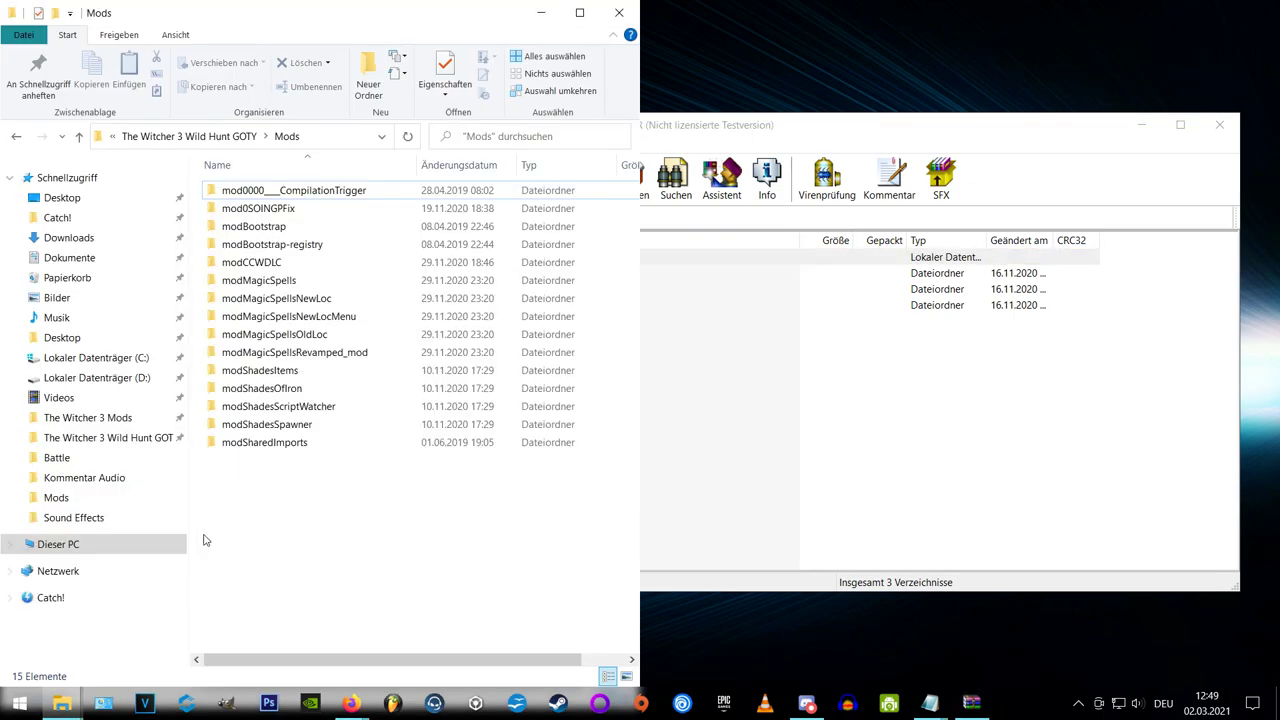
pyautogui.click(226, 141)
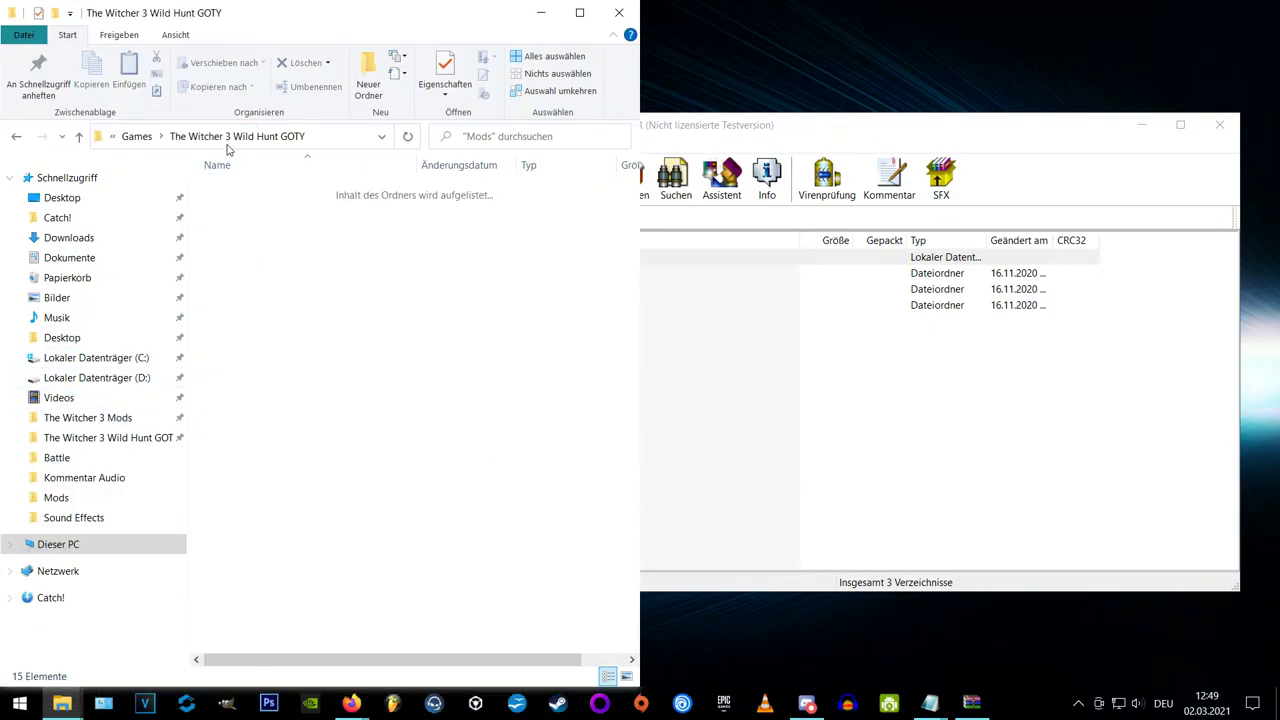
pyautogui.moveTo(726, 126); pyautogui.dragTo(1265, 90)
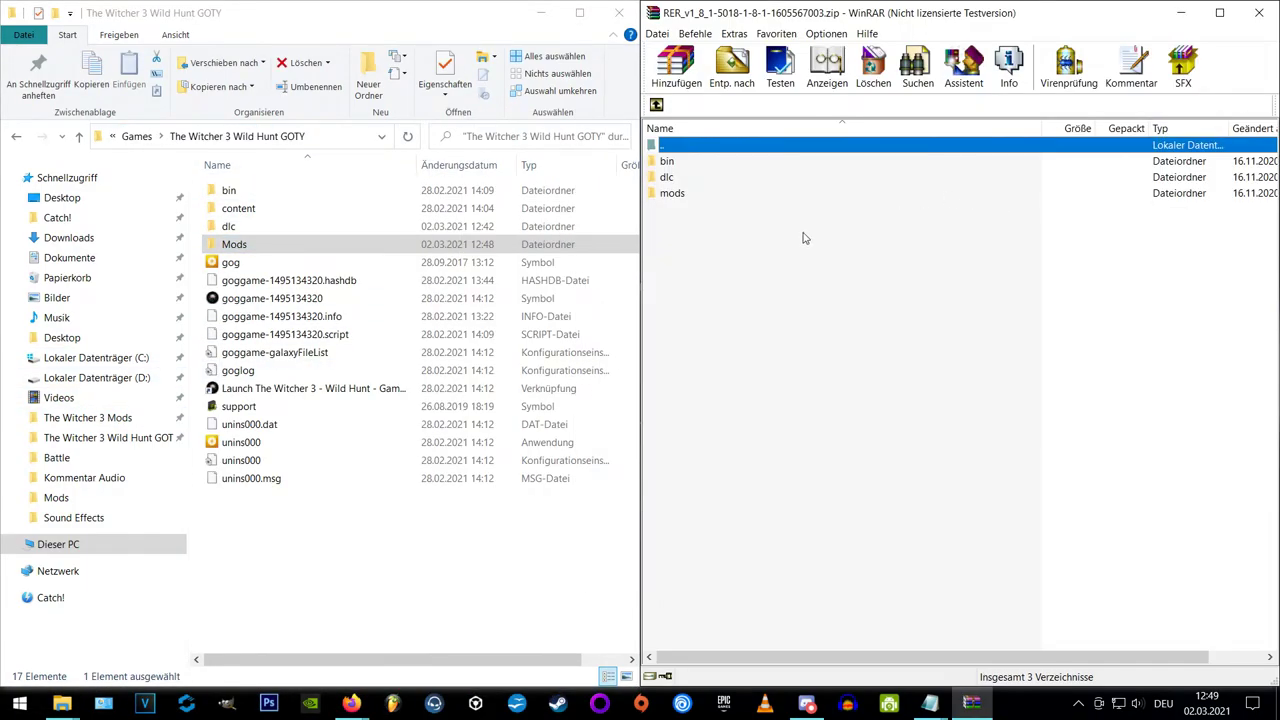
pyautogui.moveTo(677, 215); pyautogui.dragTo(647, 288)
pyautogui.moveTo(276, 563); pyautogui.dragTo(276, 563)
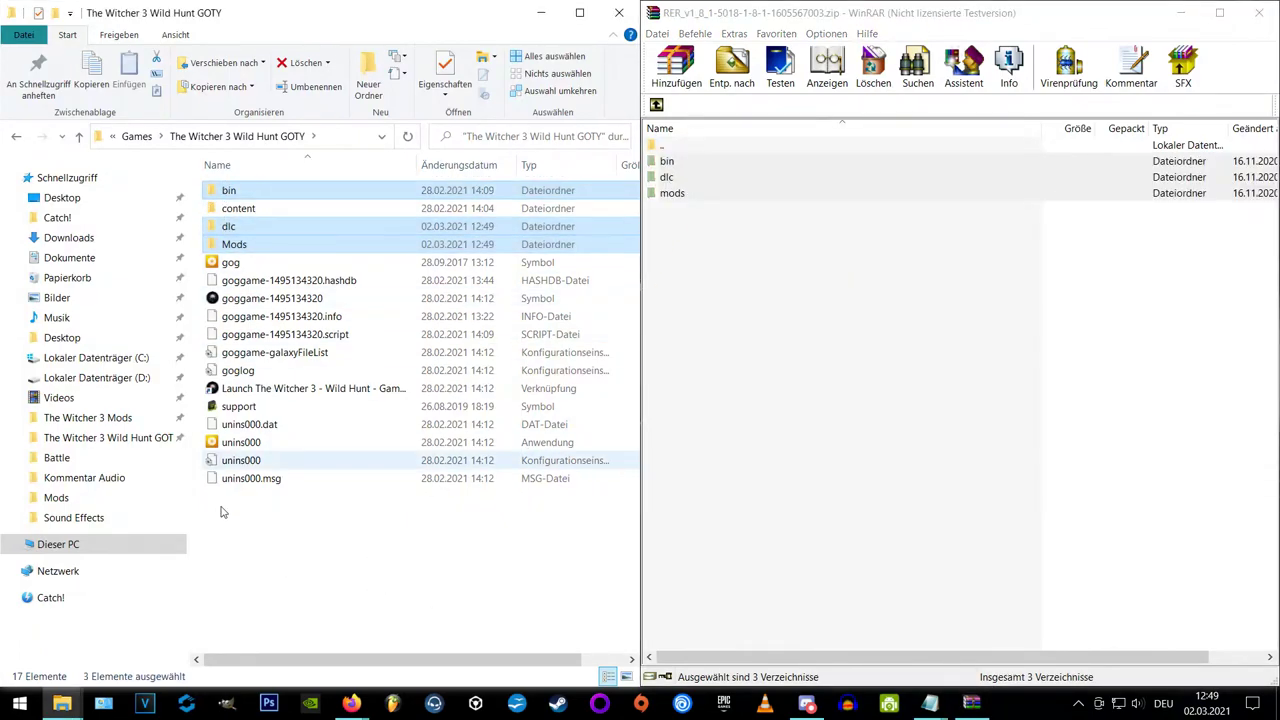
# Step: Start the game with the 'Launch The Witcher 3 - Wild Hunt' shortcut in the install folder
pyautogui.click(313, 556)
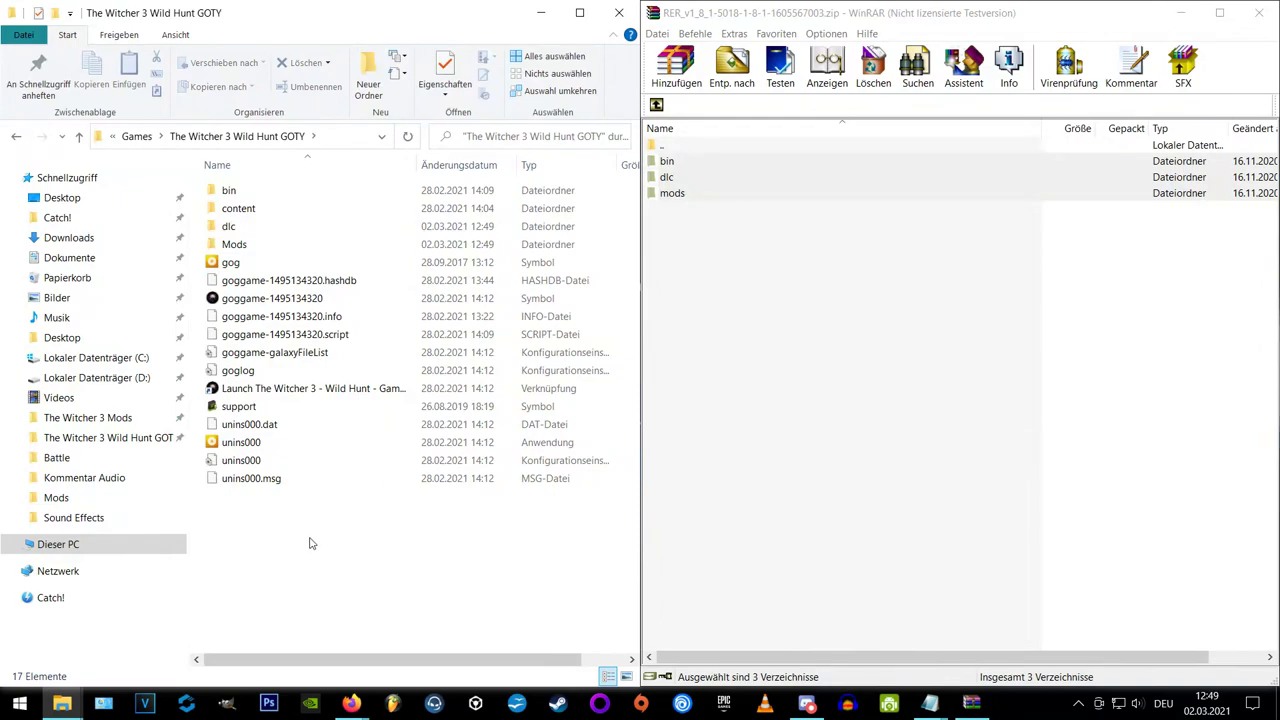
pyautogui.click(349, 392)
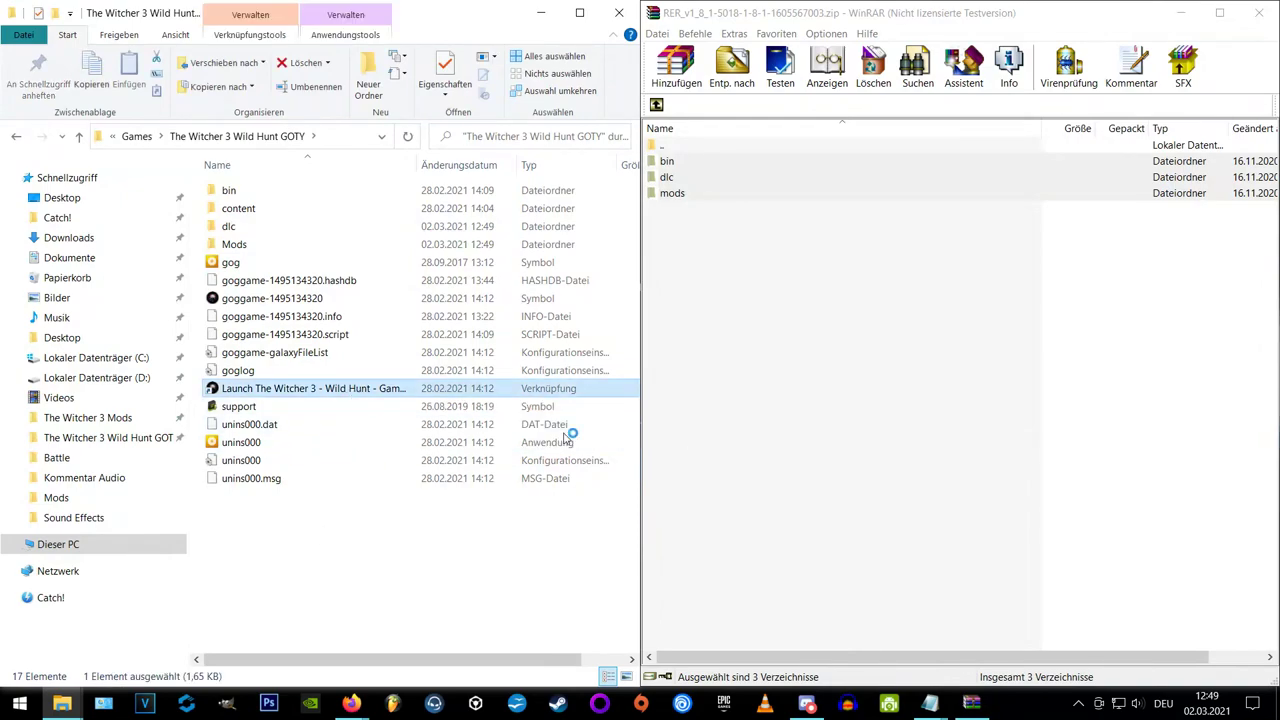
pyautogui.click(1257, 20)
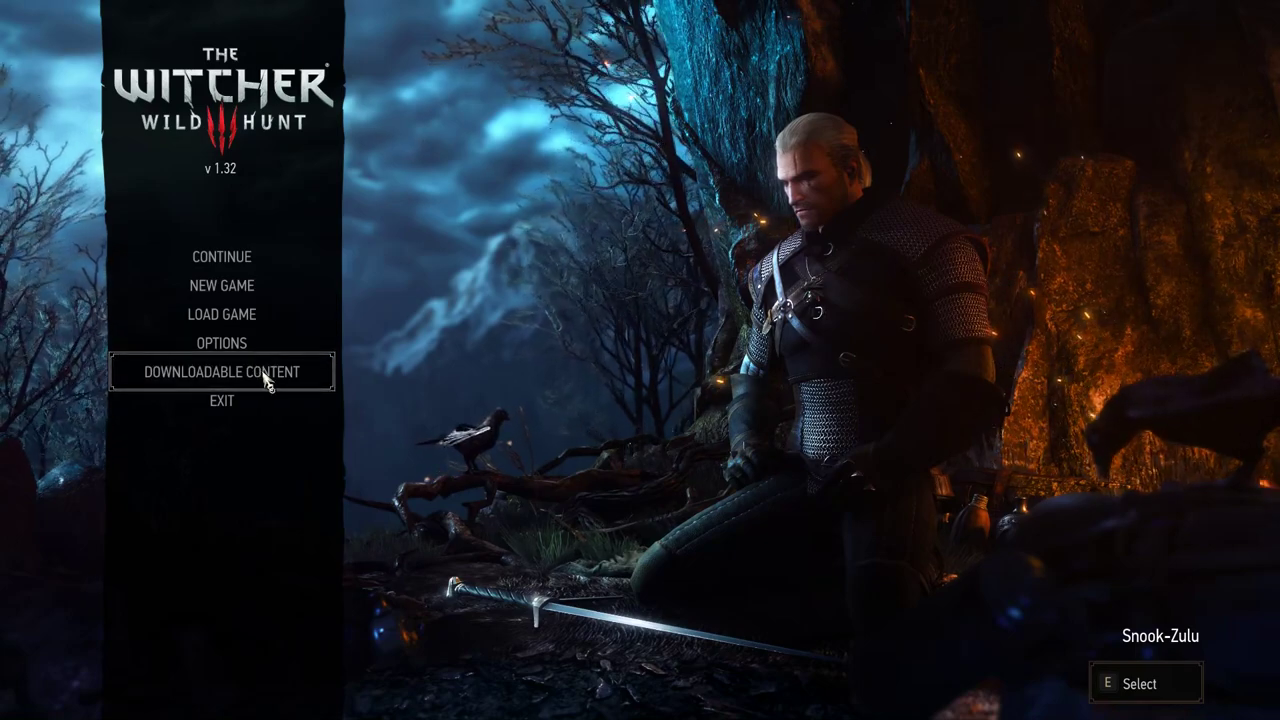
# Step: Set Alternative Look for Ciri to On in Downloadable Content options, then go back to the main menu
pyautogui.click(265, 375)
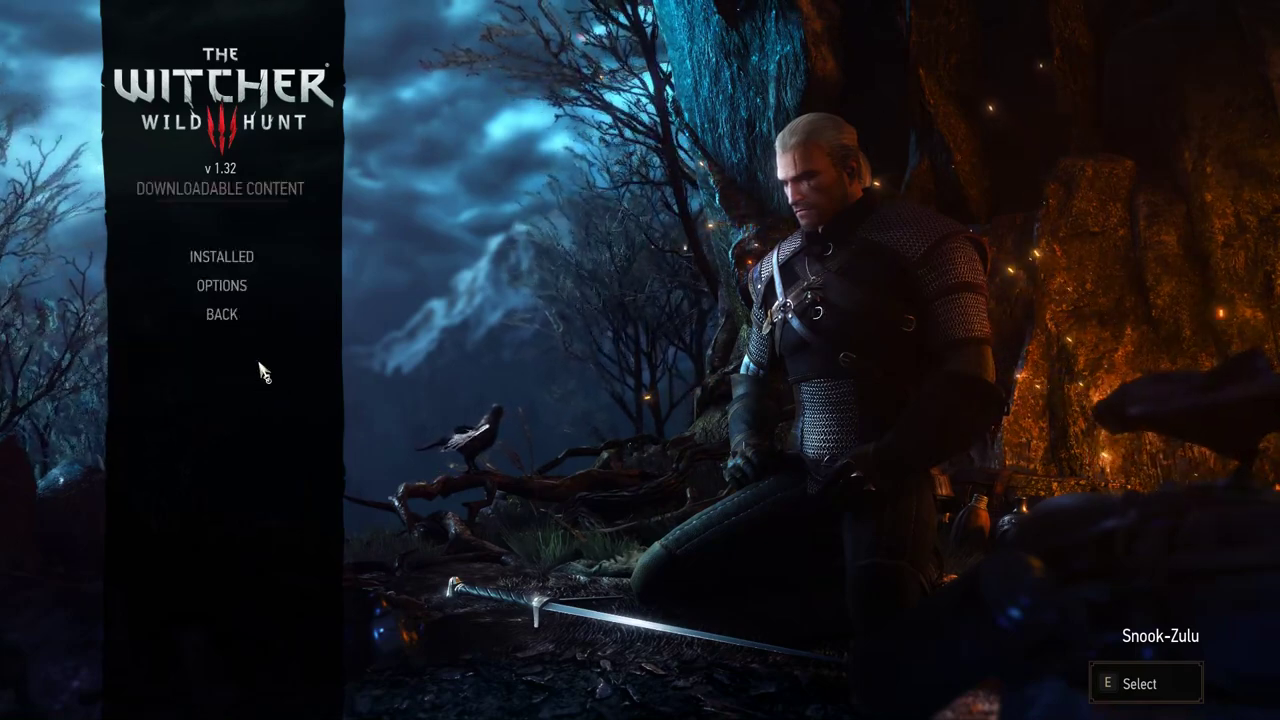
pyautogui.click(234, 272)
pyautogui.click(235, 288)
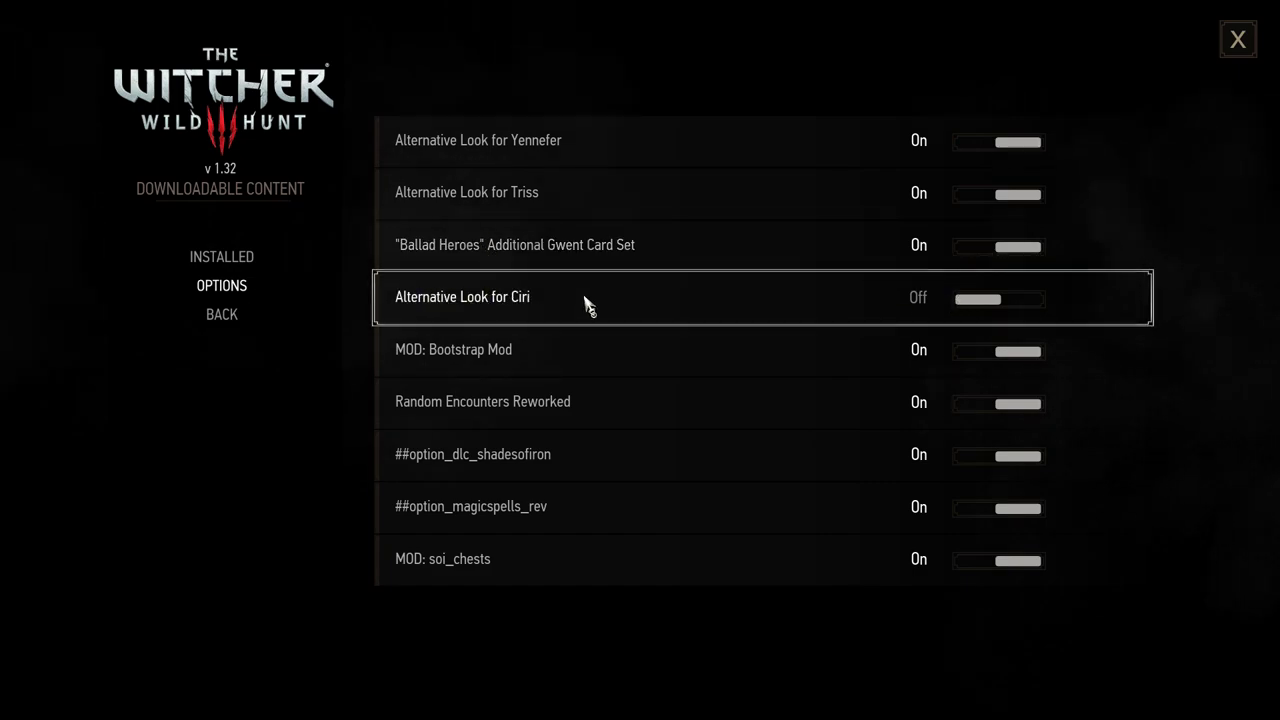
pyautogui.click(995, 302)
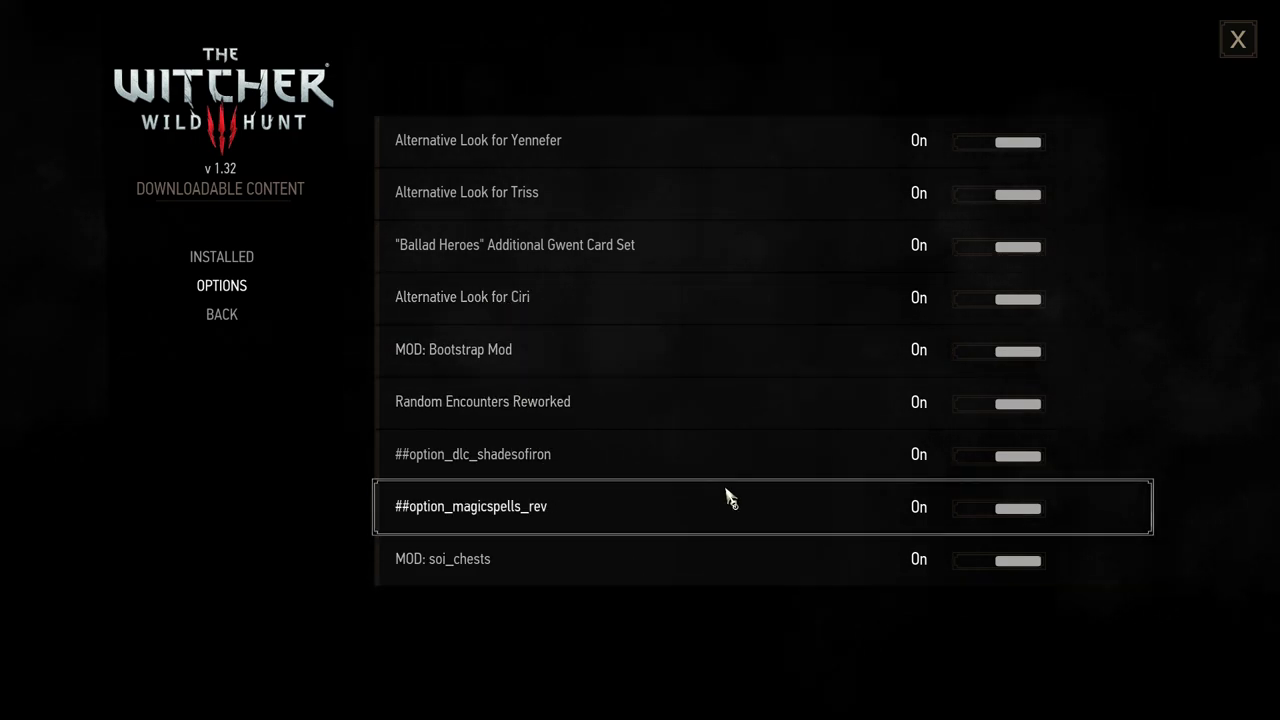
pyautogui.press('Escape')
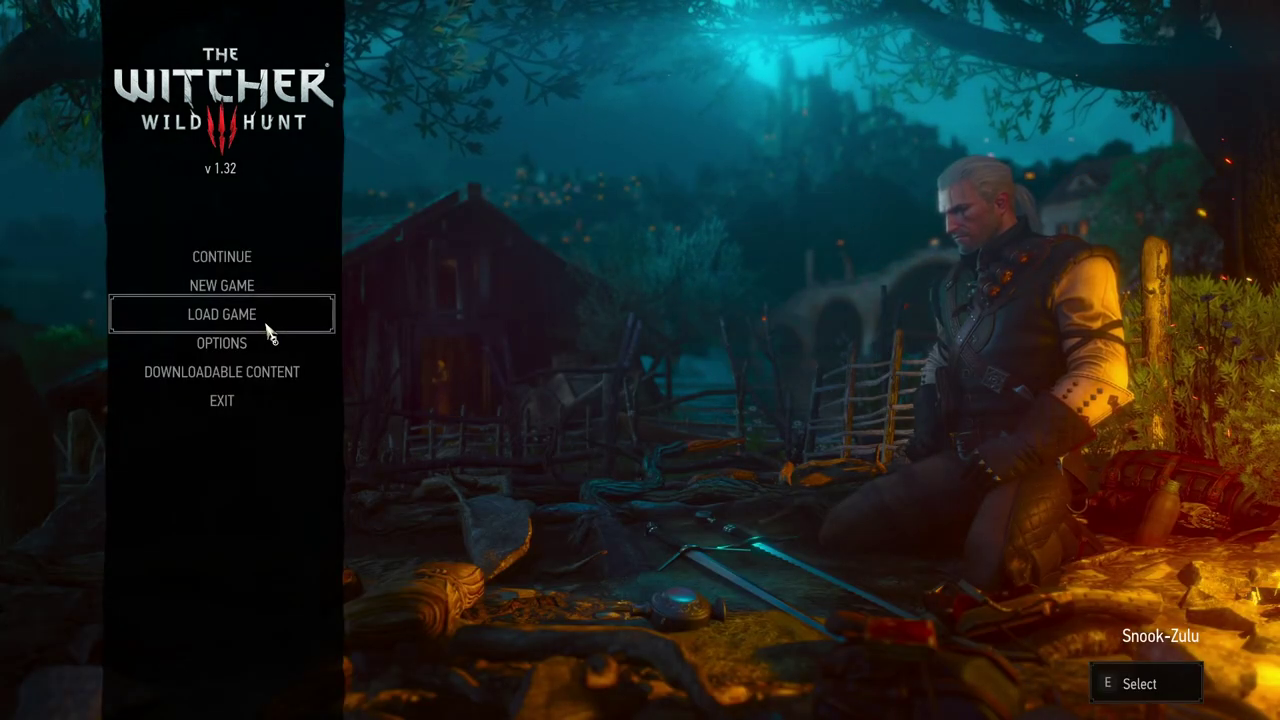
# Step: Begin a New Game as a Fresh Start on Death March difficulty
pyautogui.click(250, 286)
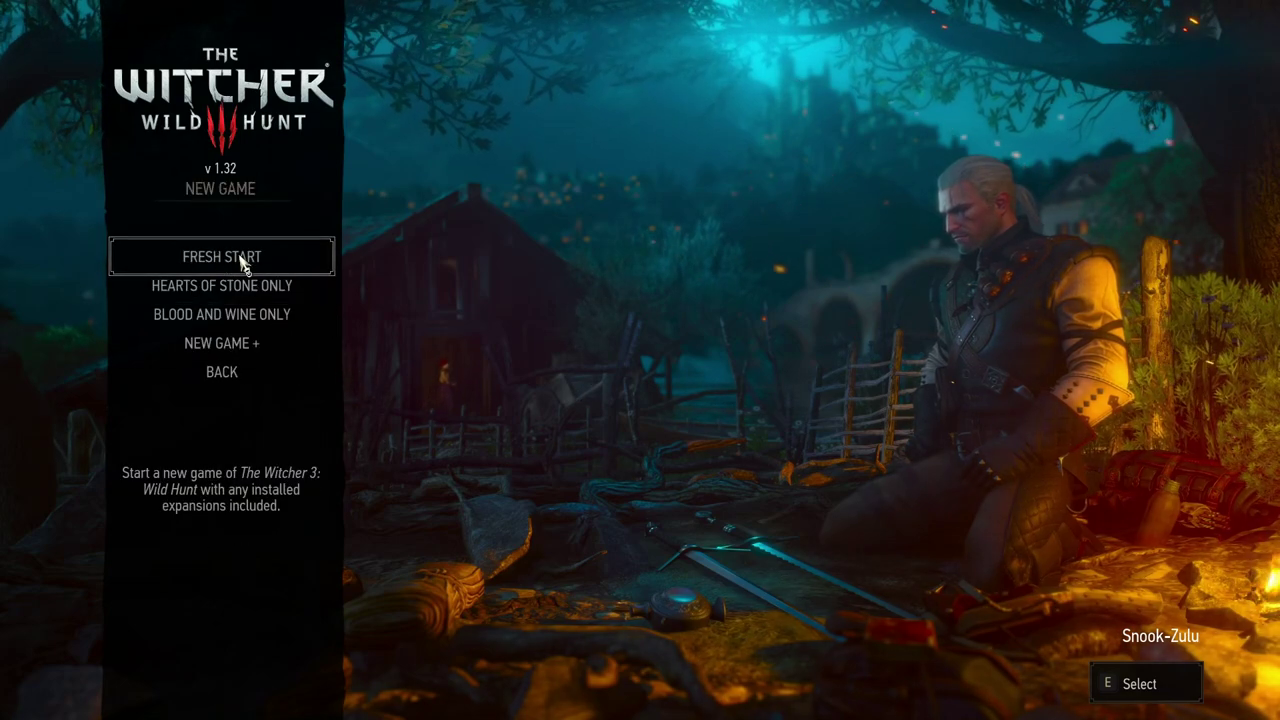
pyautogui.click(190, 262)
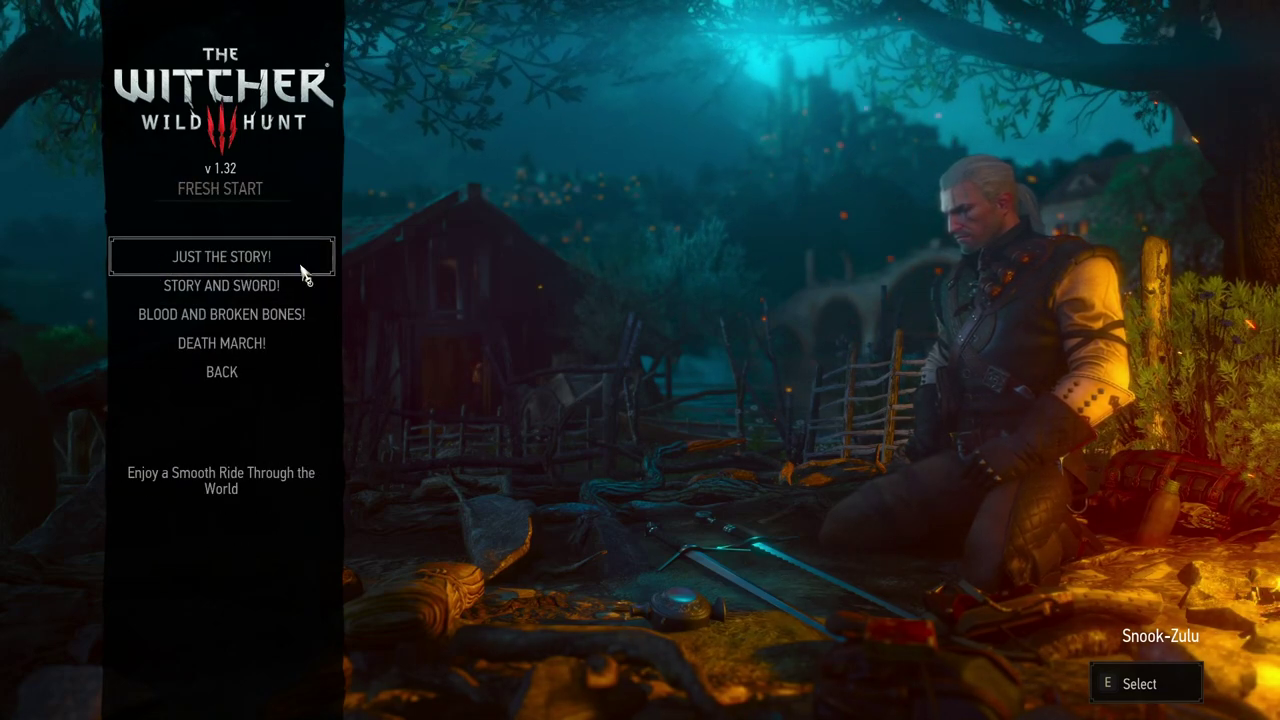
pyautogui.click(217, 352)
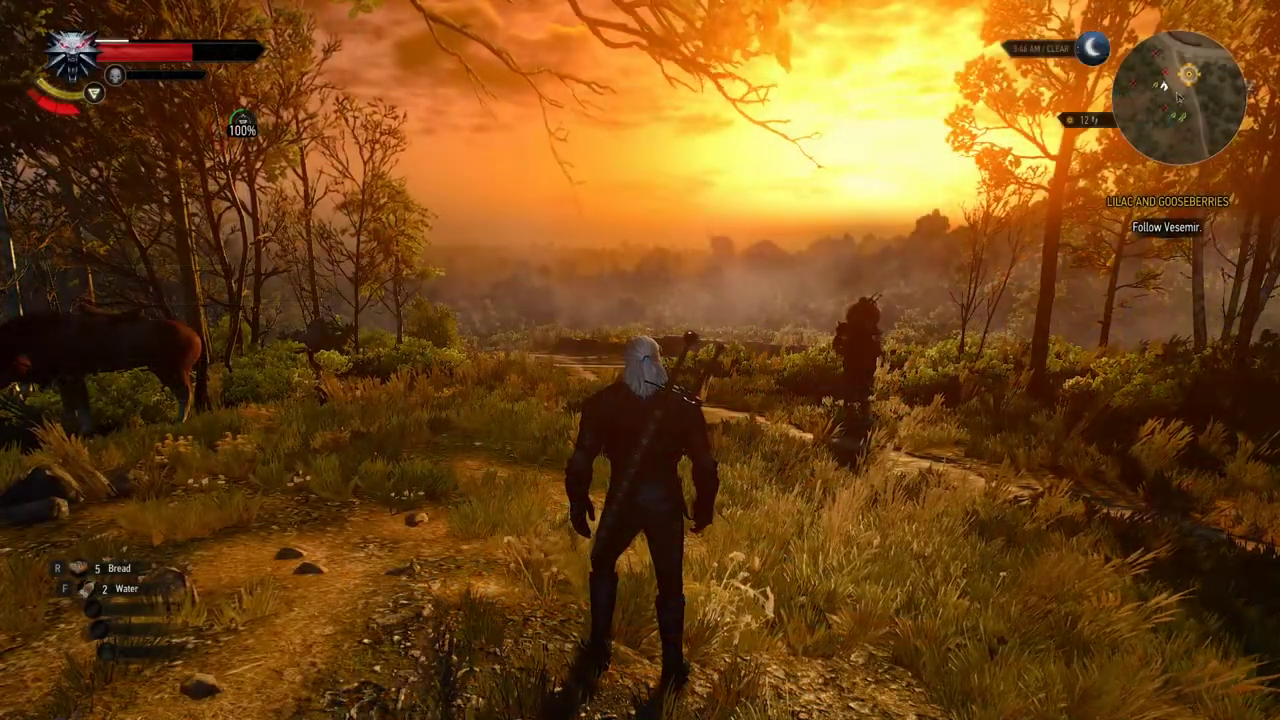
# Step: Look over the Madman's Knowledge keys in the inventory's Quest Items tab
pyautogui.press('i')
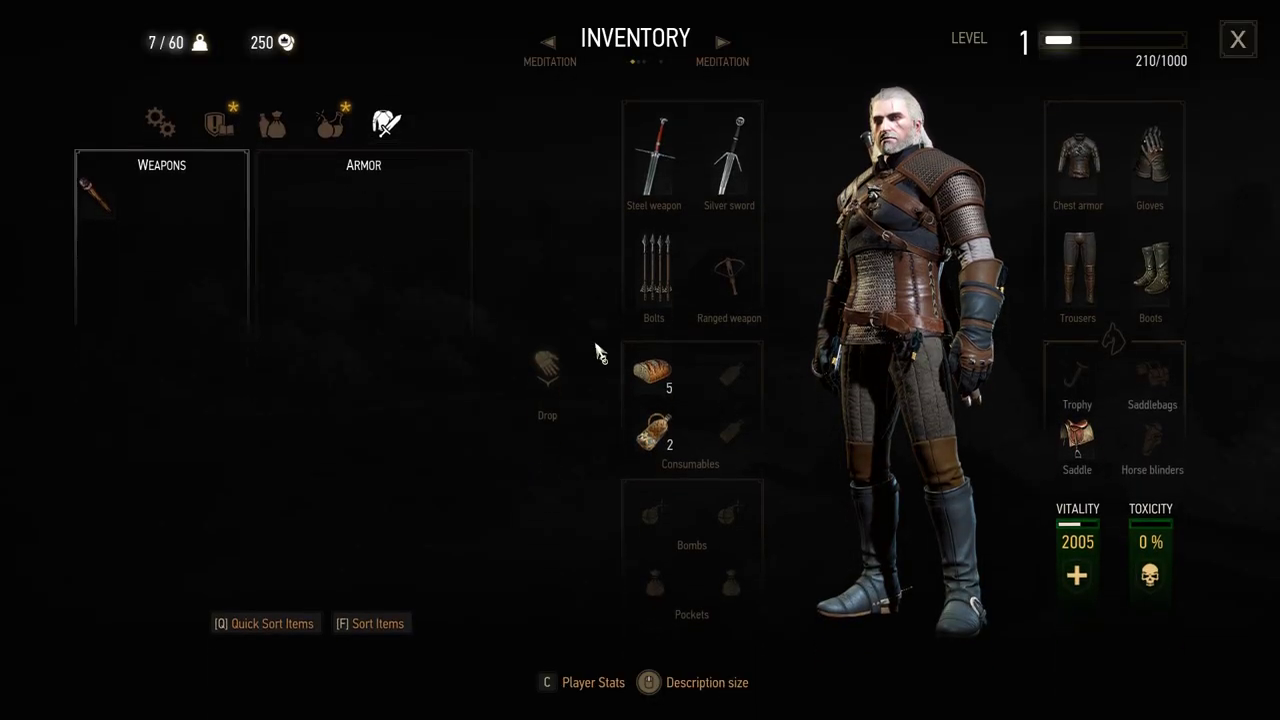
pyautogui.click(213, 116)
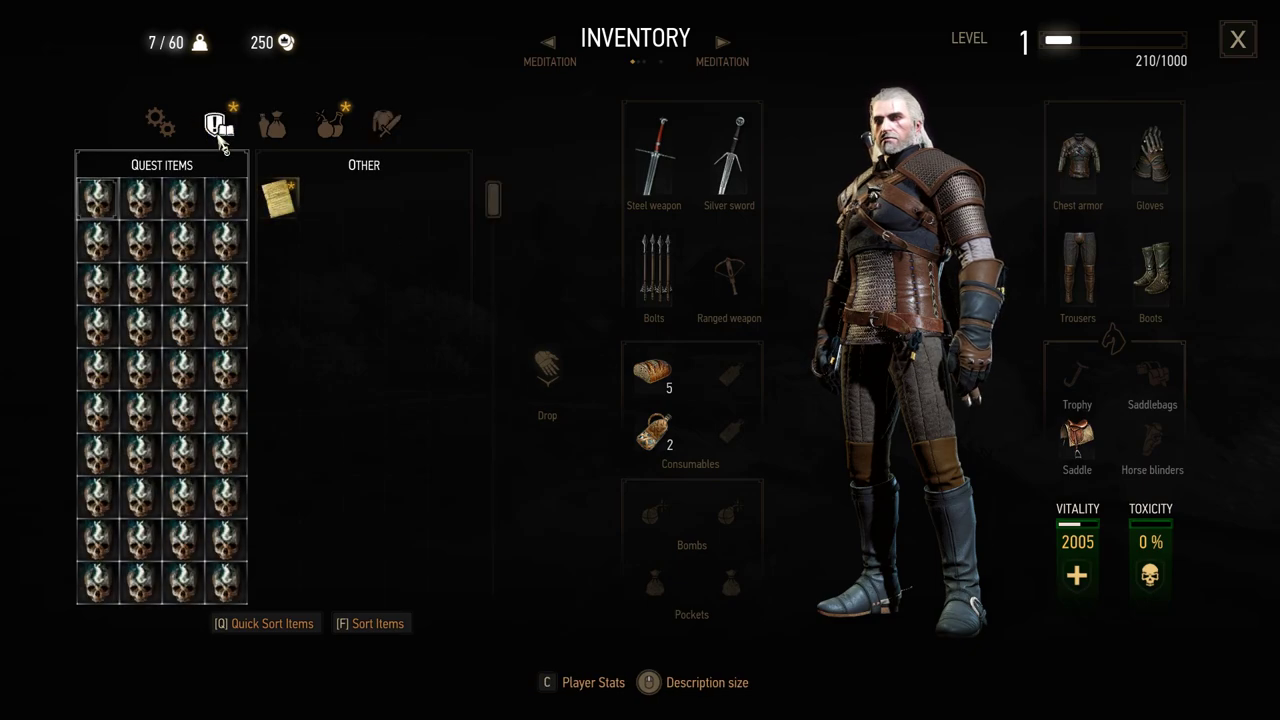
pyautogui.moveTo(100, 215)
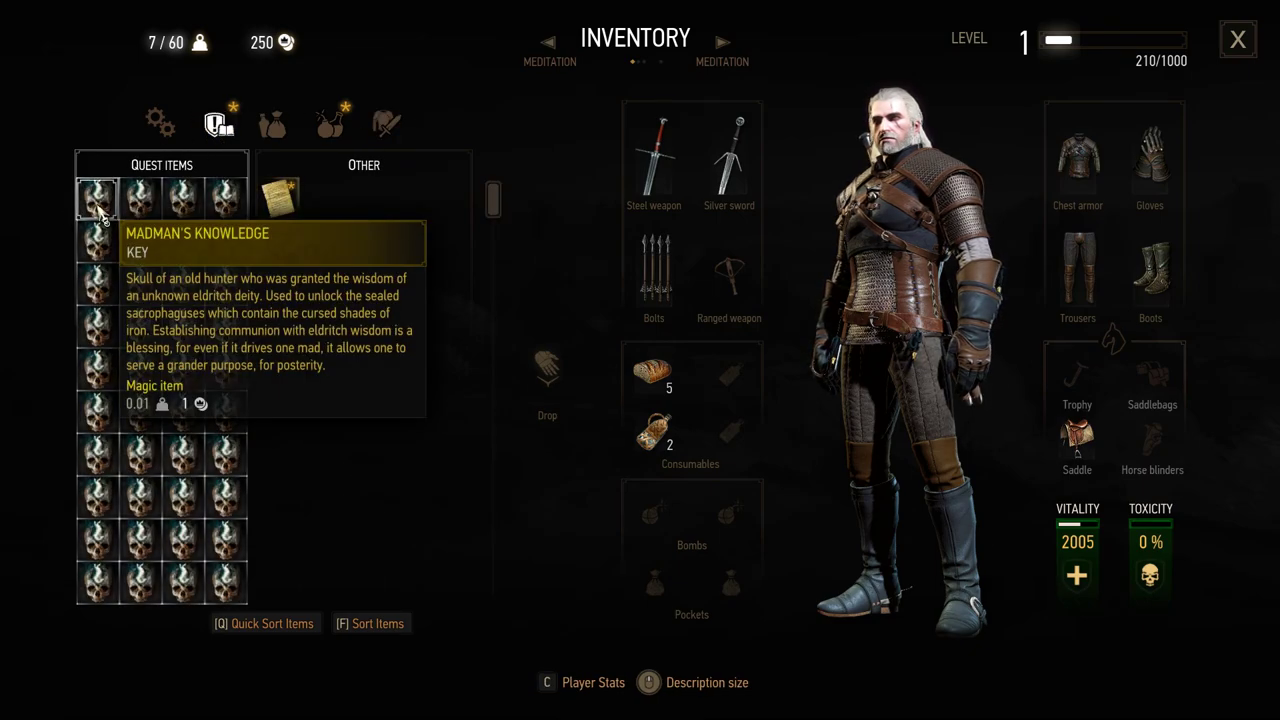
pyautogui.moveTo(152, 207)
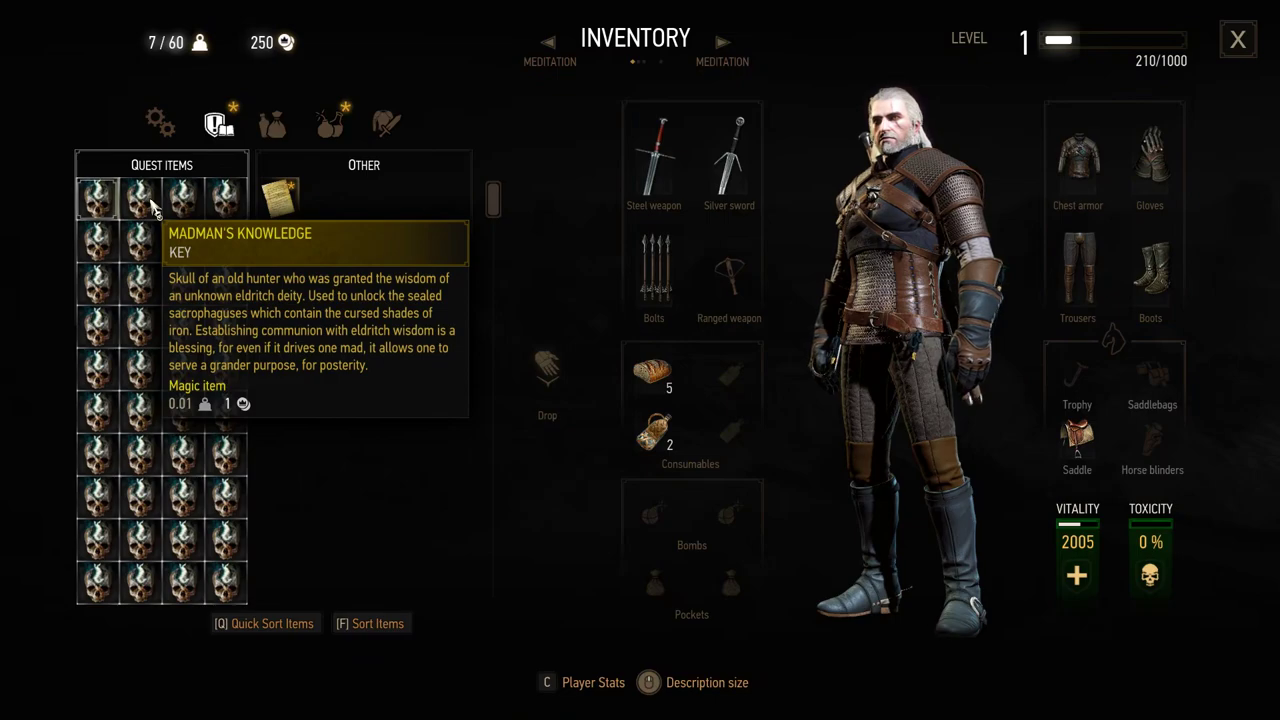
# Step: Run the shades_keys console command, then check the granted keys under Quest Items
pyautogui.press('Escape')
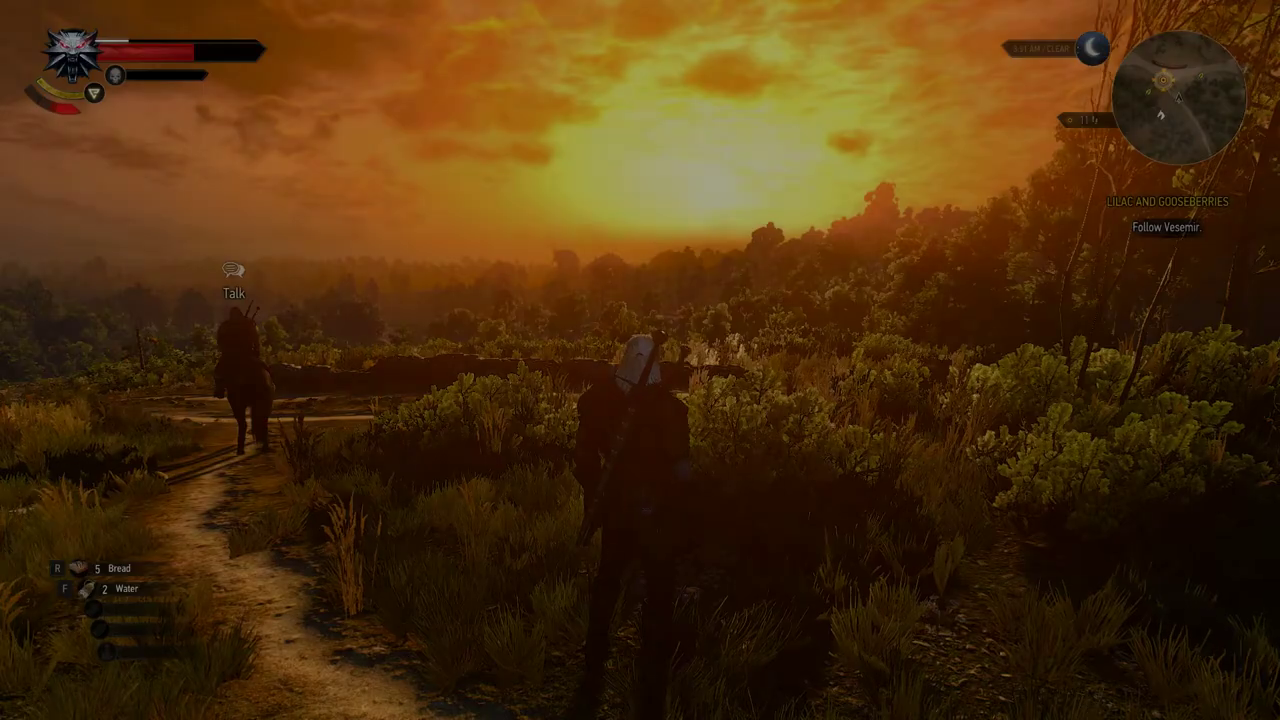
pyautogui.write('shades_keys')
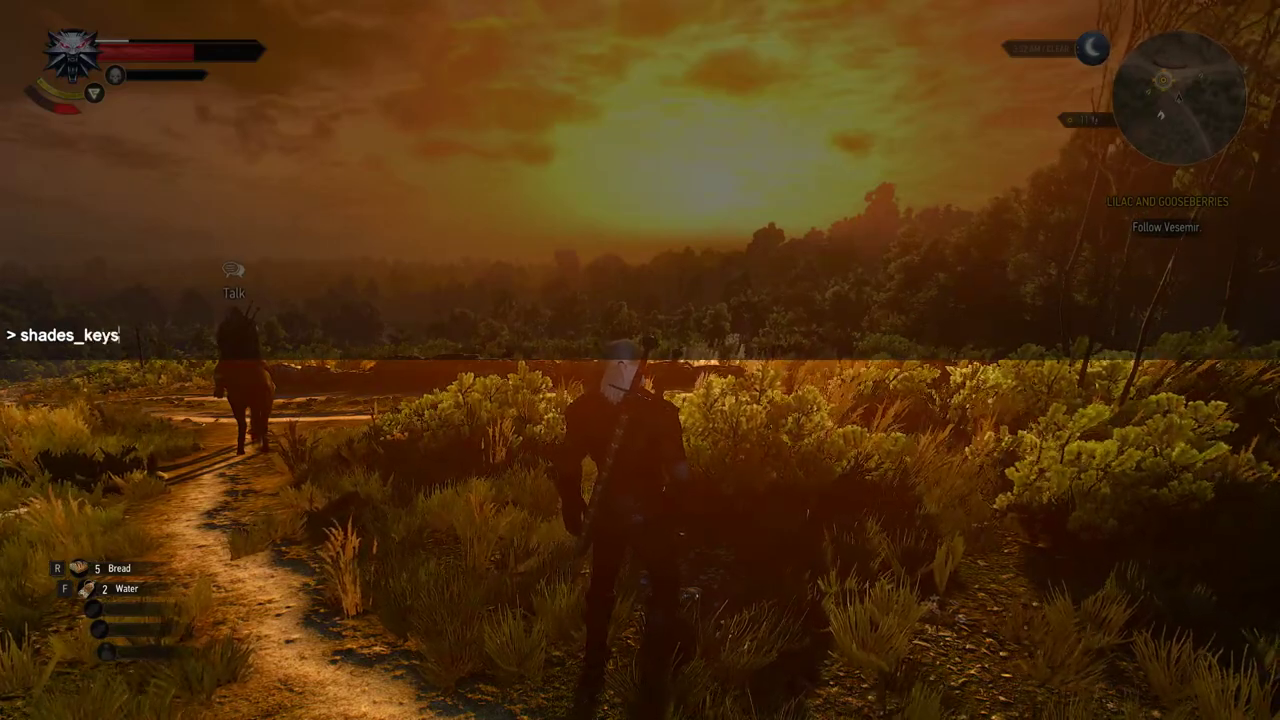
pyautogui.press('Return')
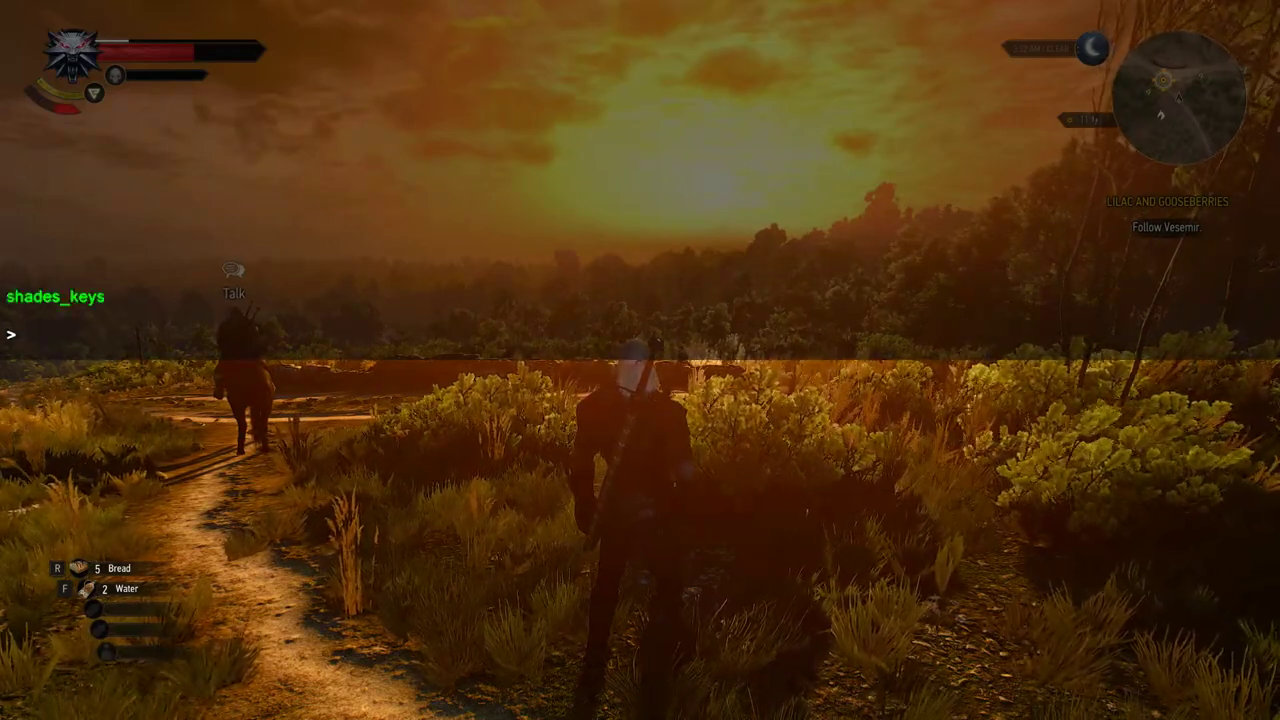
pyautogui.press('`')
pyautogui.press('i')
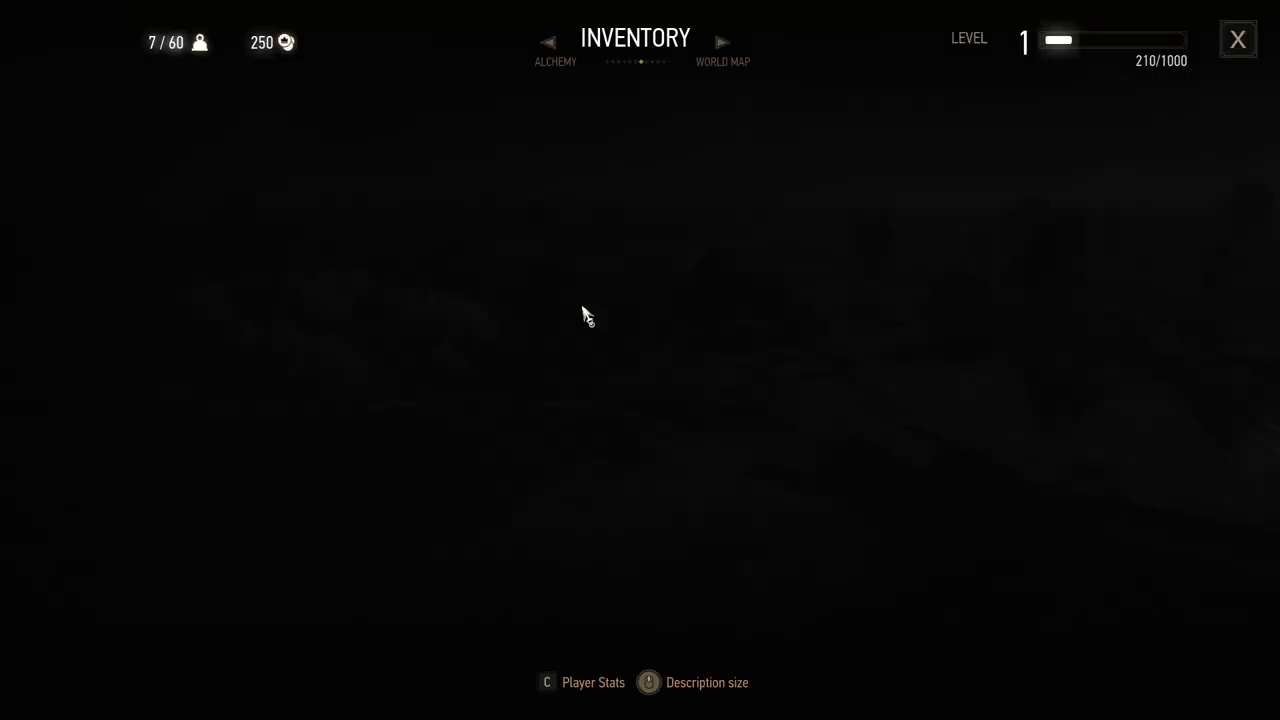
pyautogui.click(218, 126)
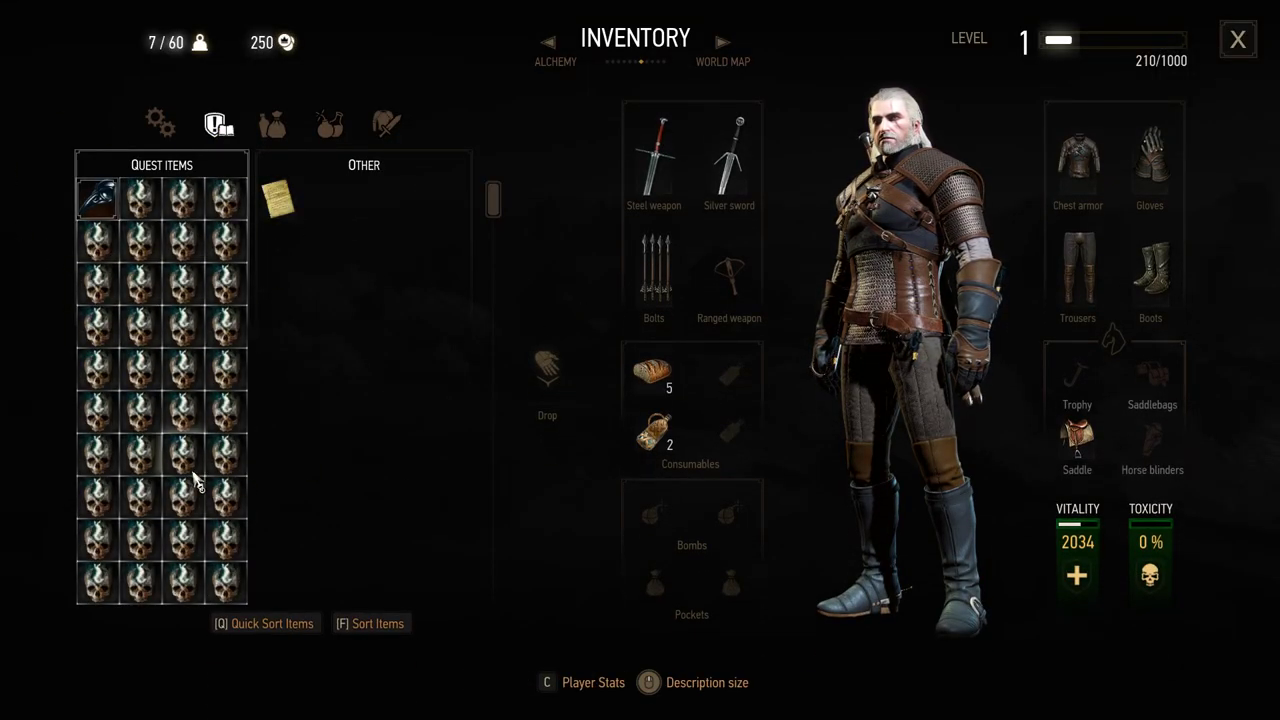
pyautogui.press('Escape')
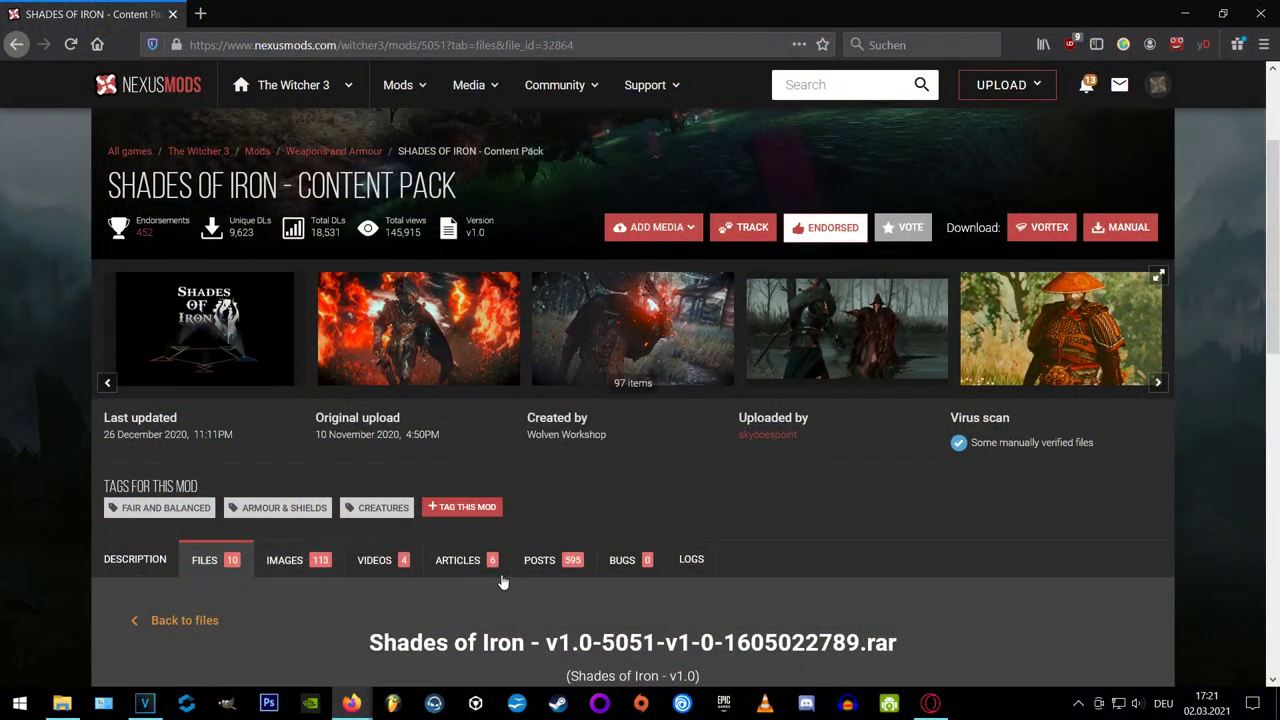
# Step: Open the 'LOCATIONS - HOW TO OBTAIN' article and scroll through its Console Commands section
pyautogui.click(500, 576)
pyautogui.scroll(-5, 800, 550)
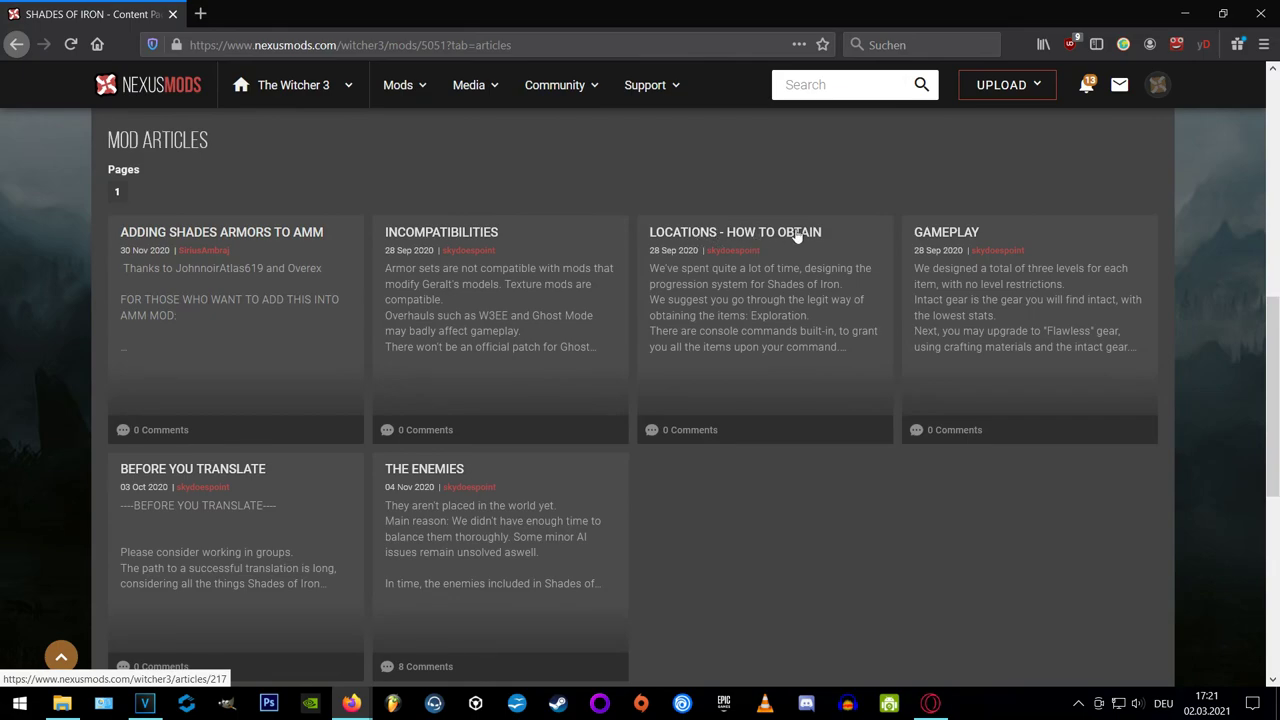
pyautogui.click(800, 233)
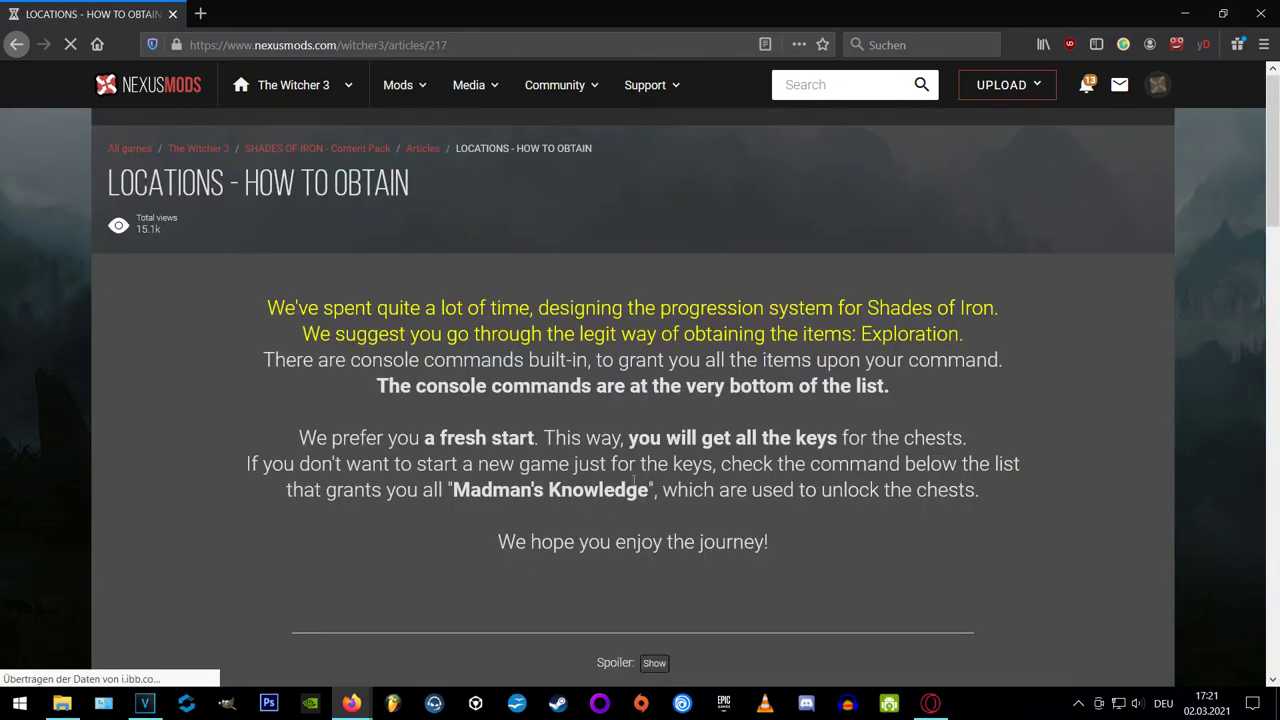
pyautogui.scroll(-4, 399, 506)
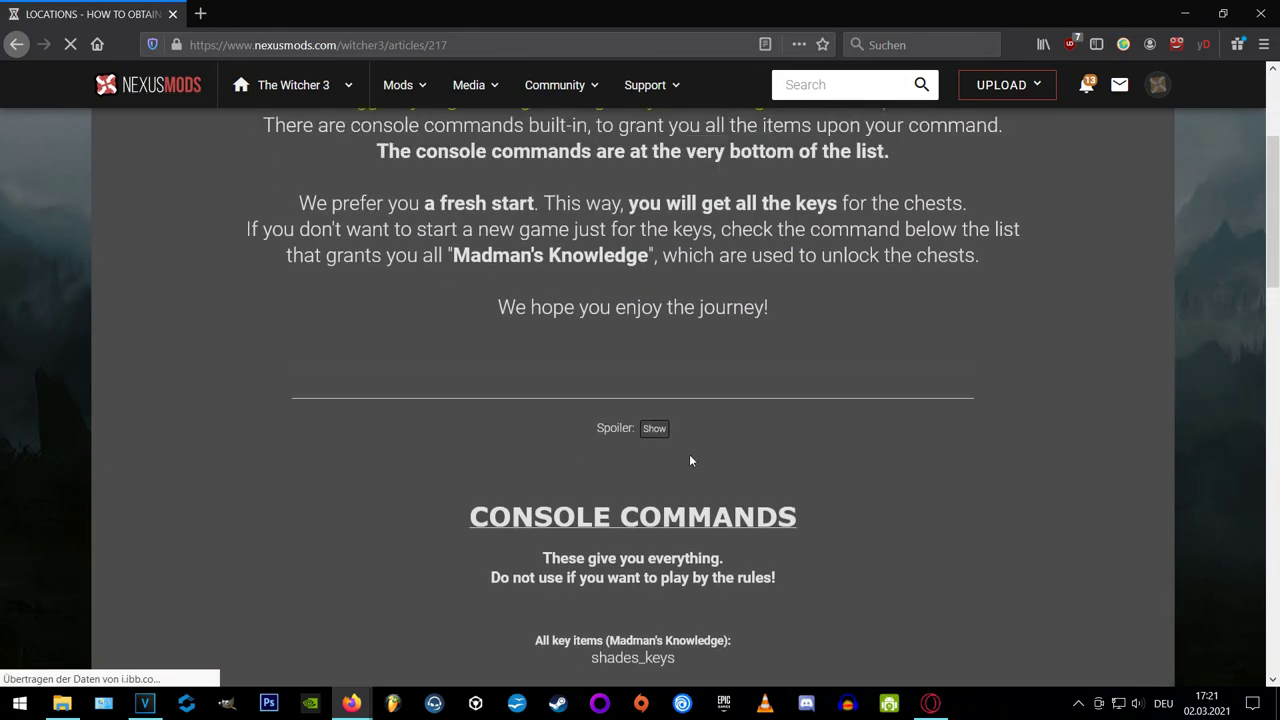
pyautogui.scroll(-1, 635, 480)
pyautogui.scroll(-2, 528, 360)
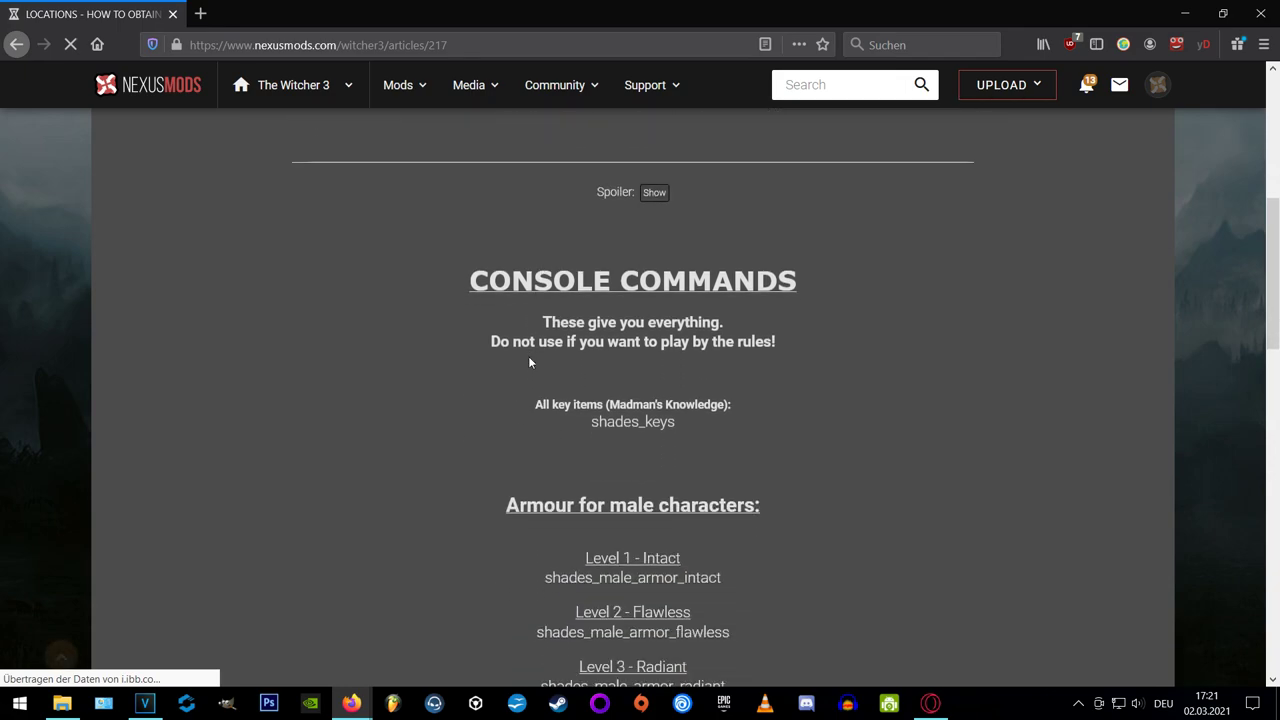
pyautogui.scroll(-1, 531, 404)
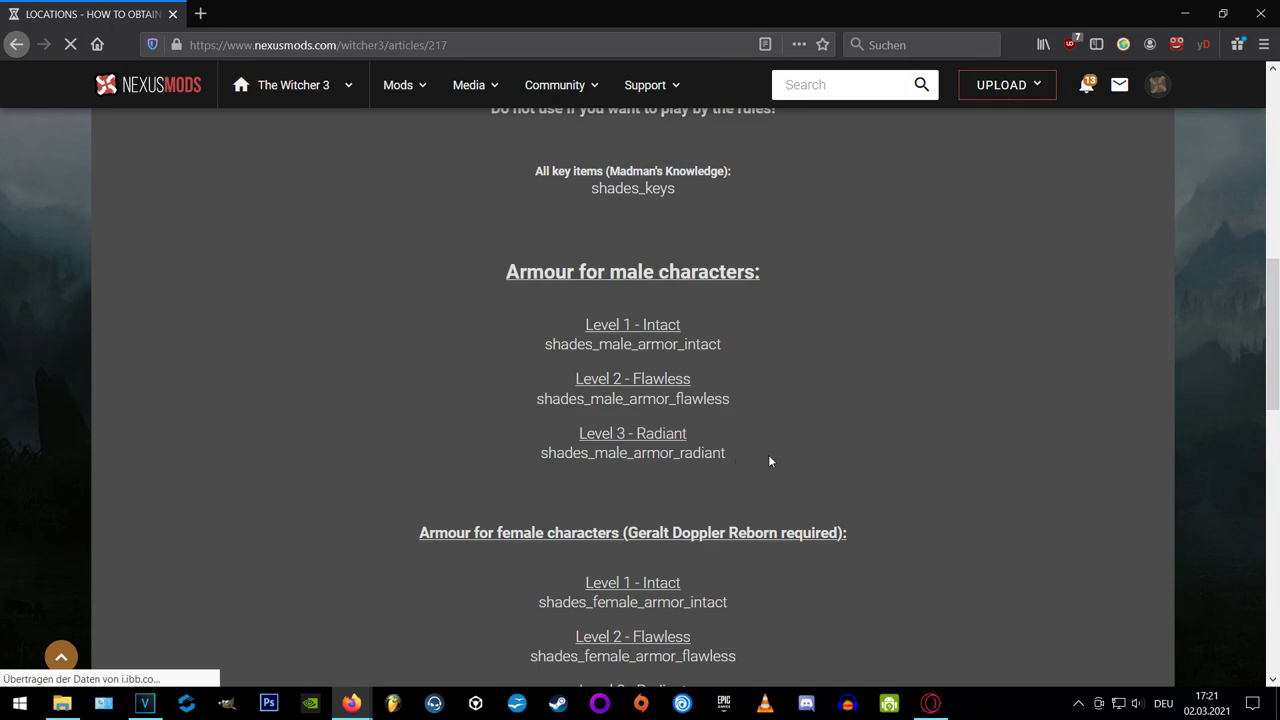
pyautogui.scroll(-4, 755, 445)
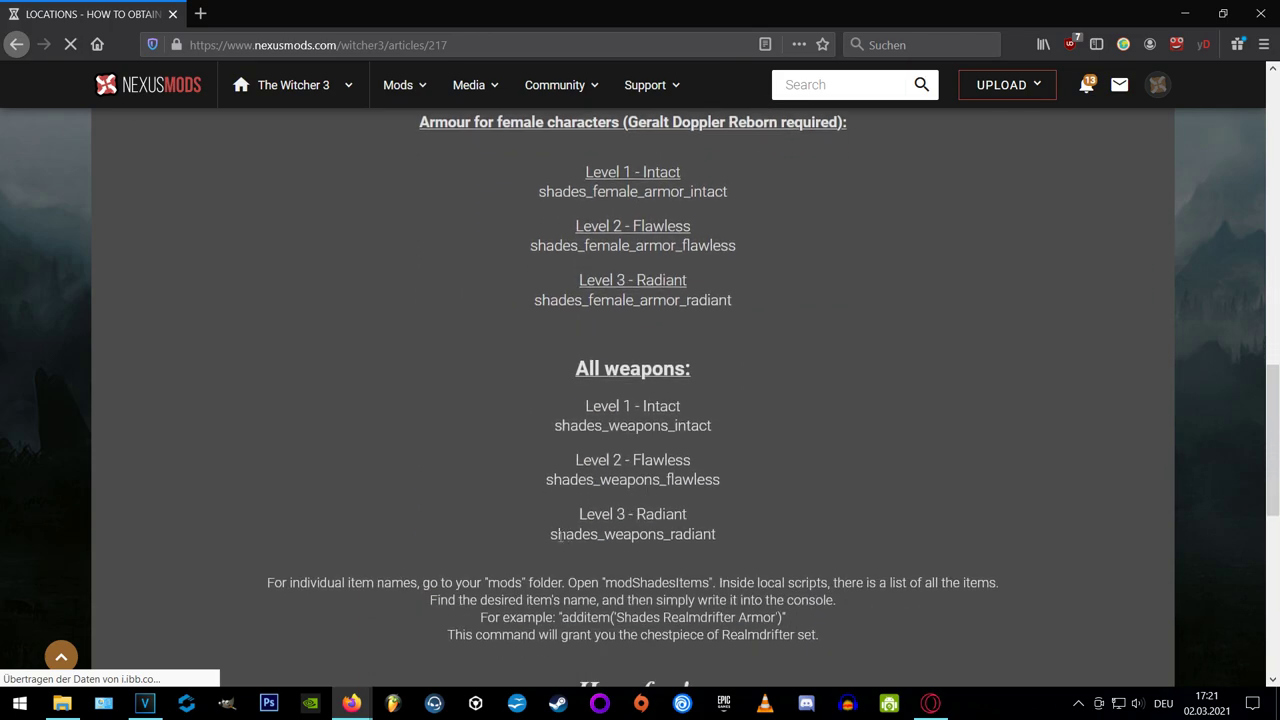
pyautogui.scroll(1, 740, 469)
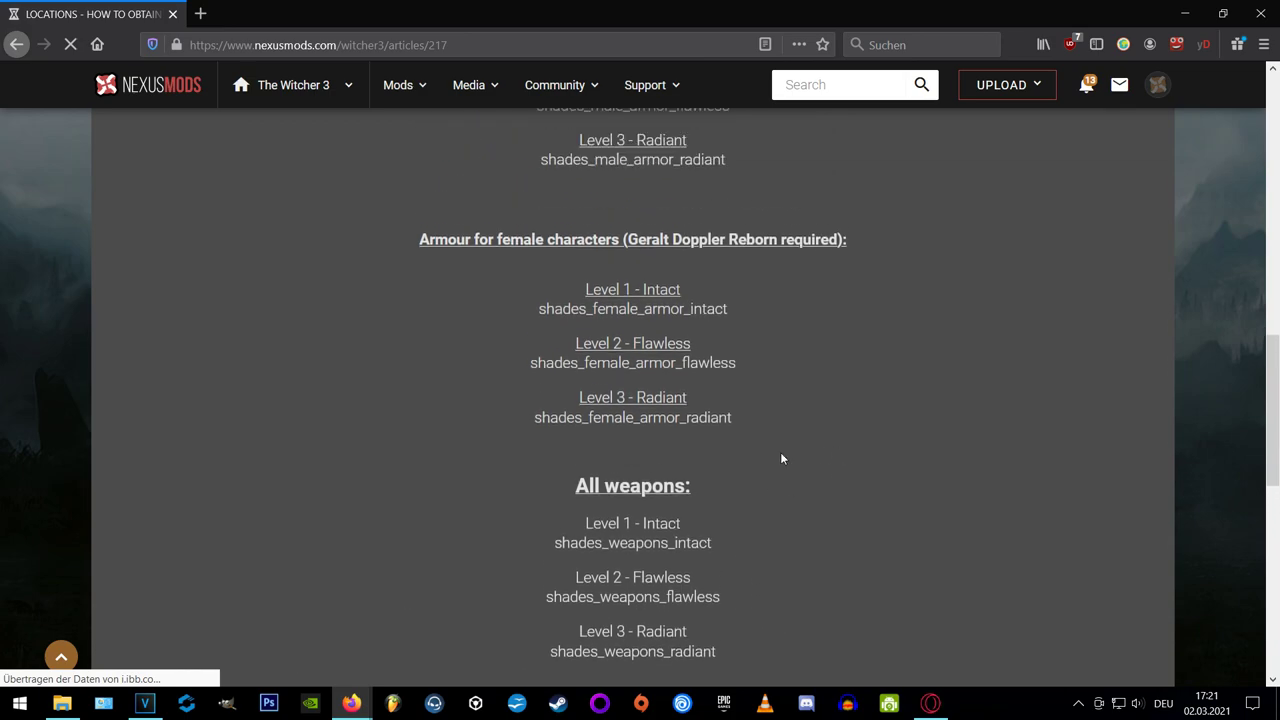
pyautogui.scroll(-3, 790, 466)
pyautogui.scroll(3, 856, 488)
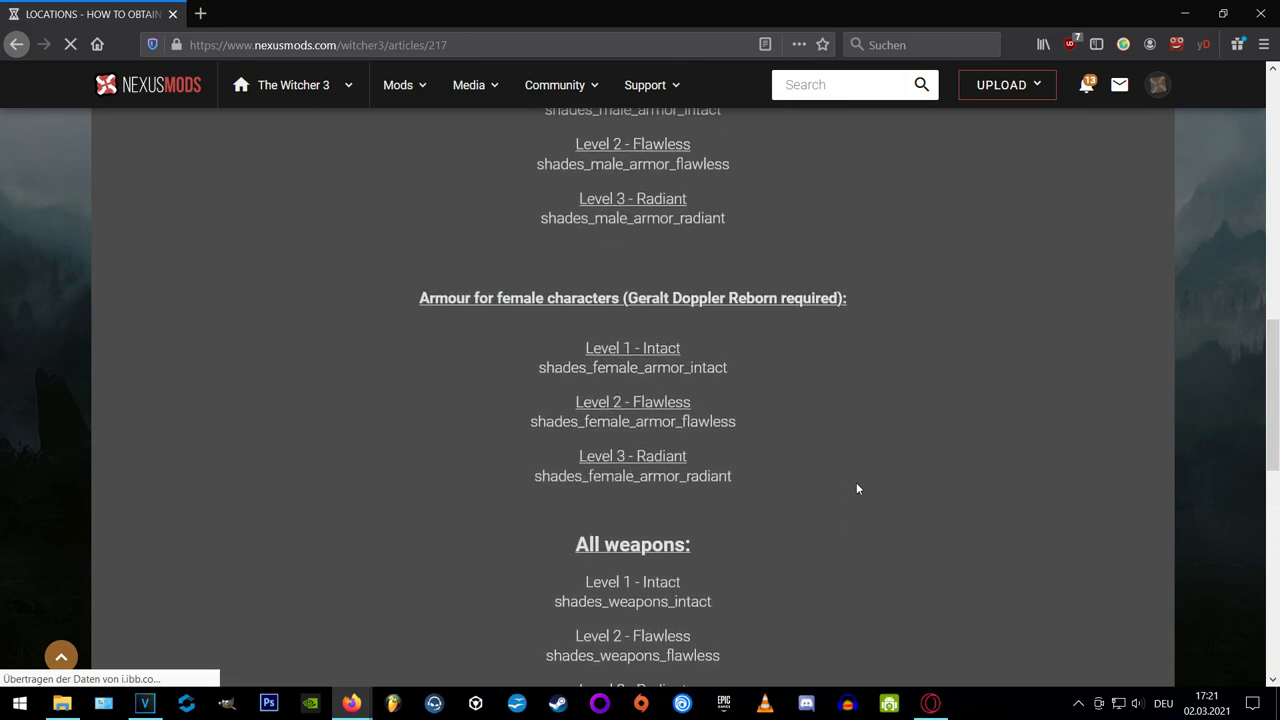
pyautogui.scroll(5, 839, 462)
# Step: Reveal the spoiler listing the armour locations, starting with White Orchard
pyautogui.click(655, 313)
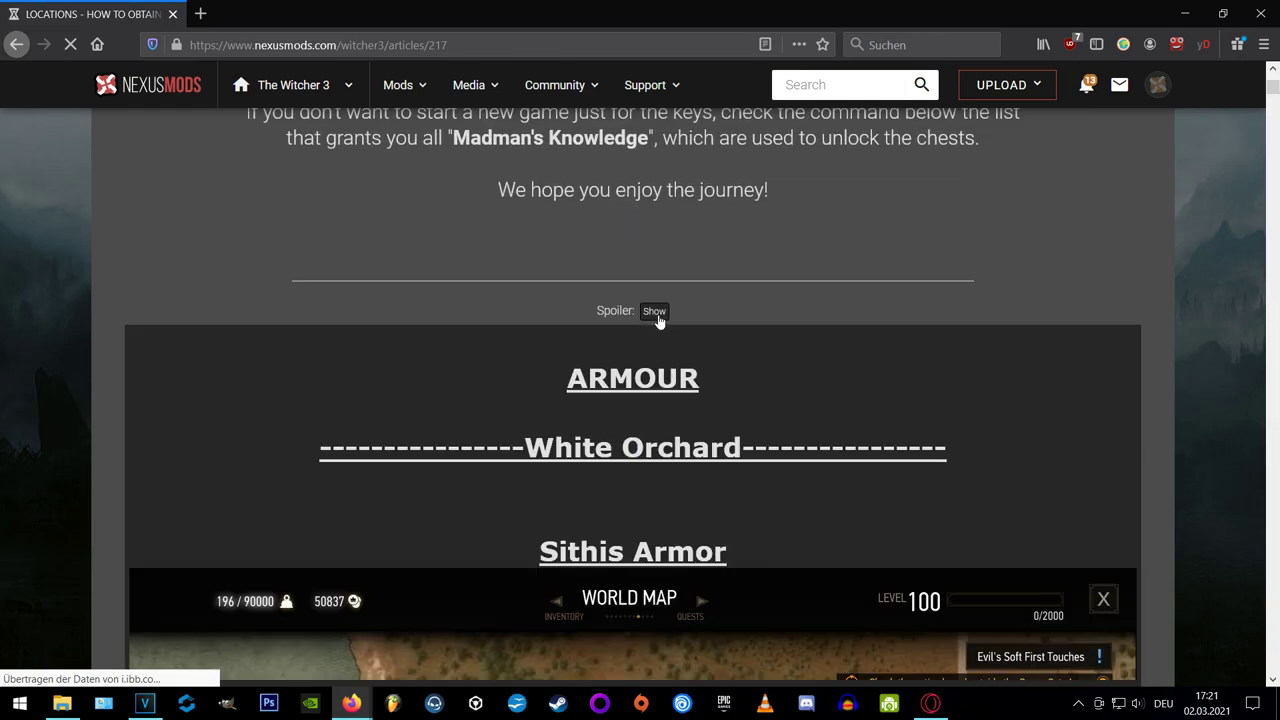
pyautogui.scroll(-1, 500, 356)
pyautogui.scroll(2, 560, 417)
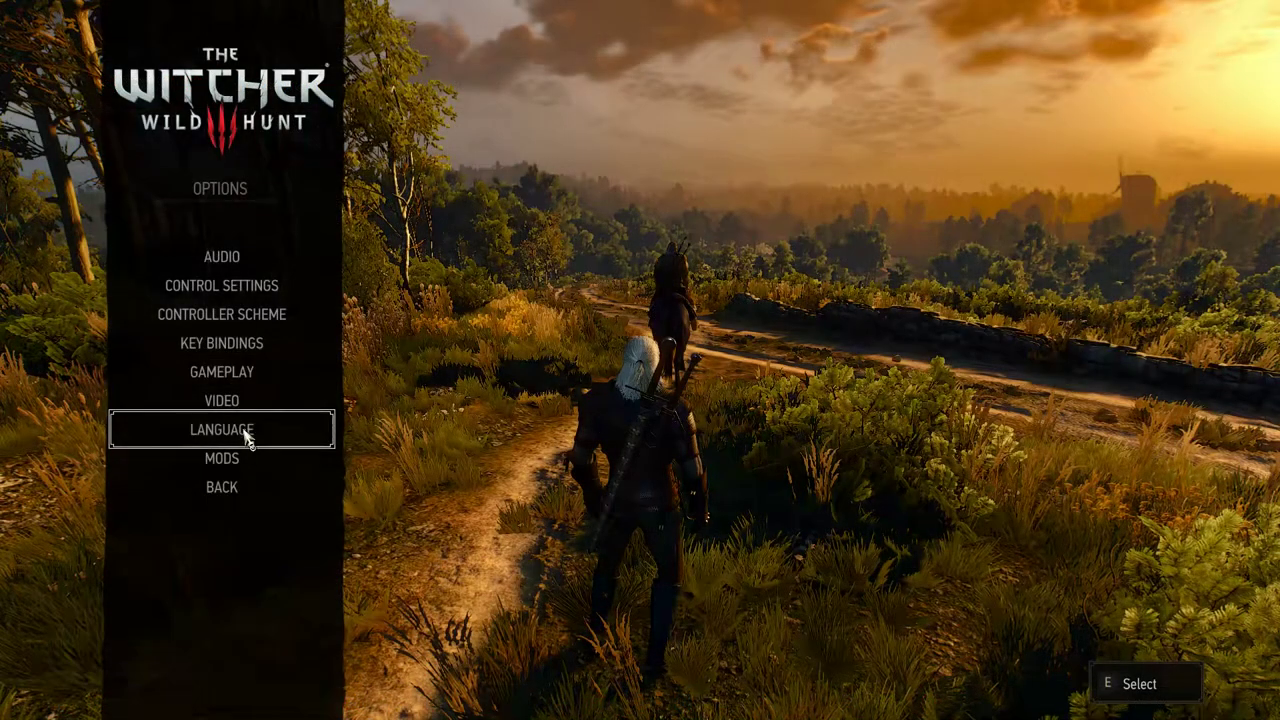
# Step: Reset the Magic Spells Main options to DEFAULT under Options > Mods
pyautogui.click(240, 458)
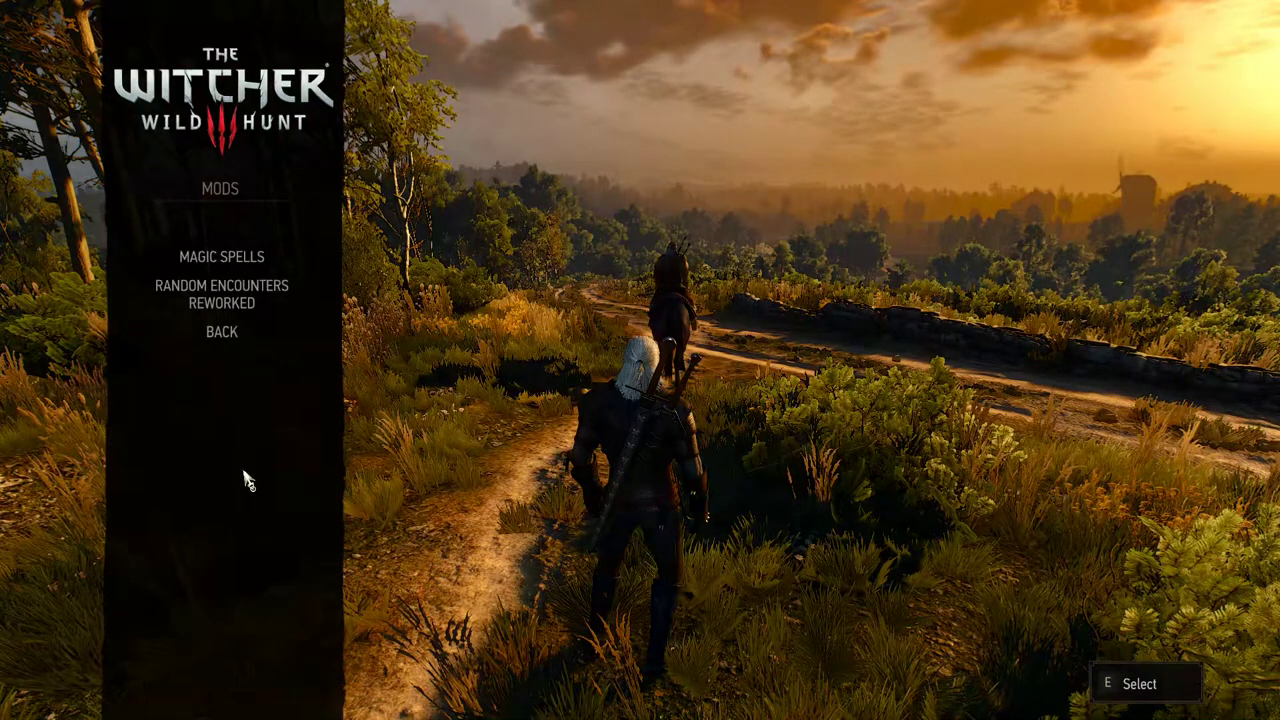
pyautogui.click(256, 264)
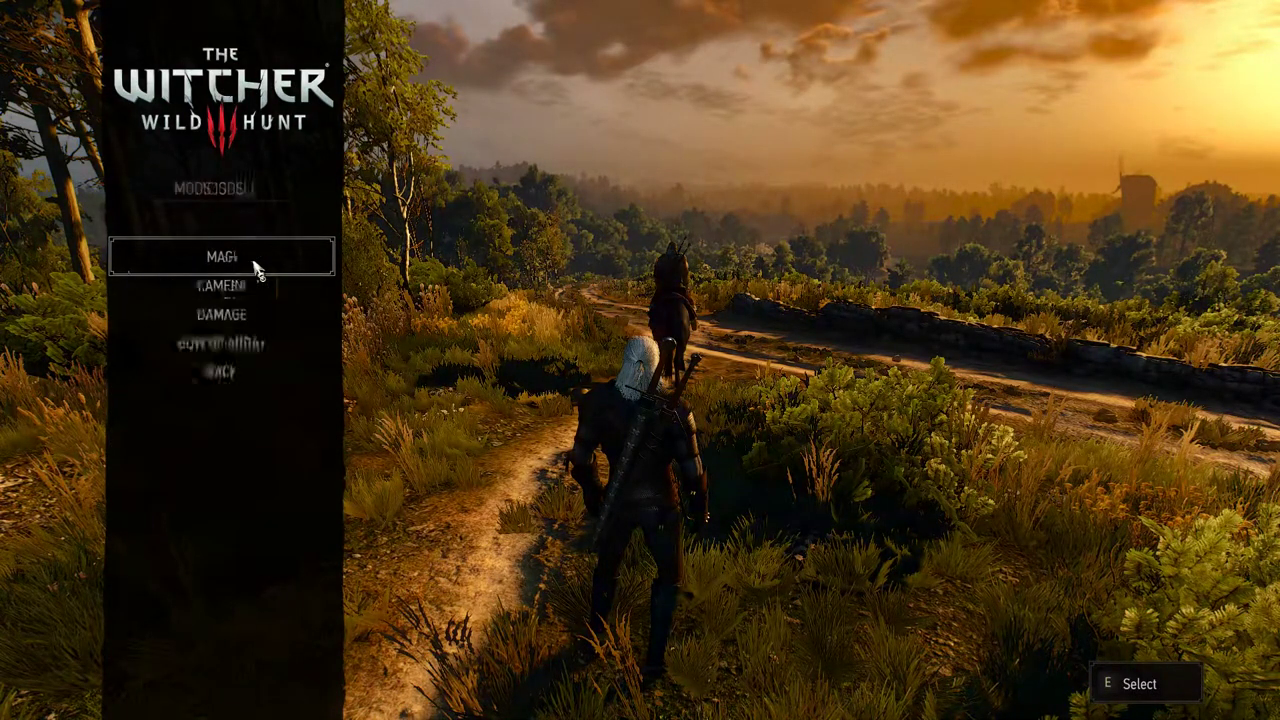
pyautogui.click(237, 268)
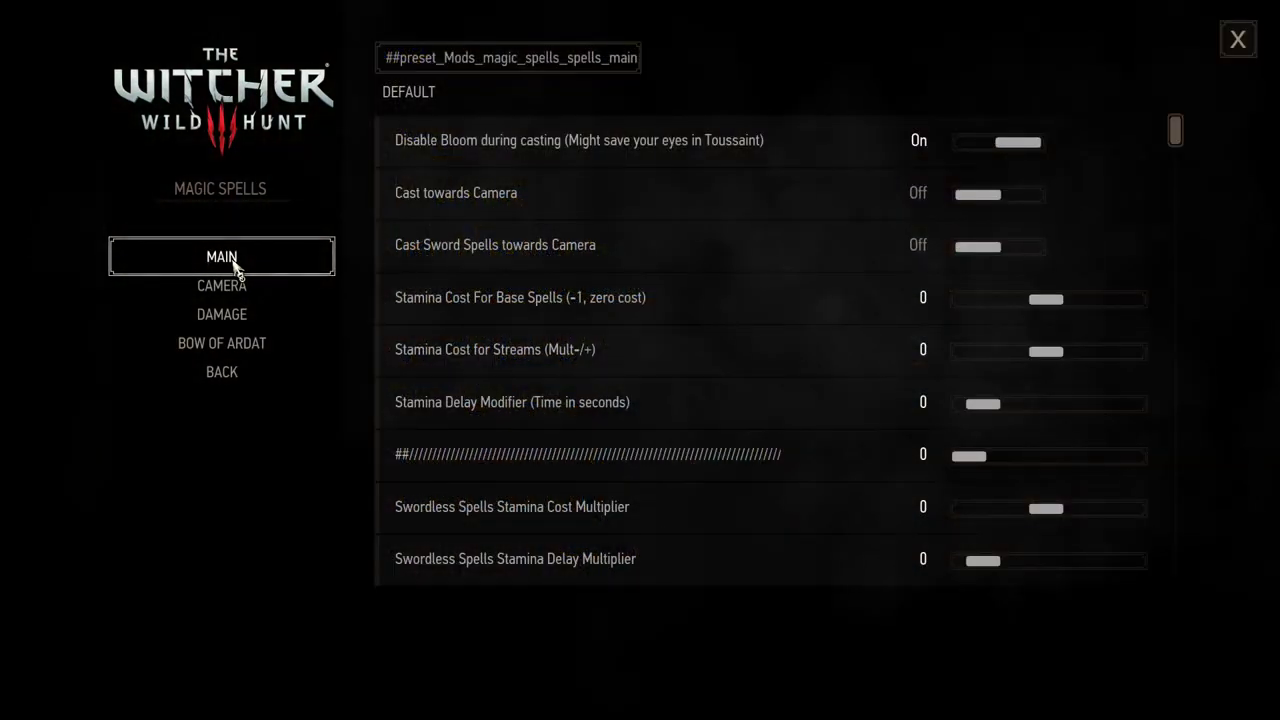
pyautogui.click(414, 96)
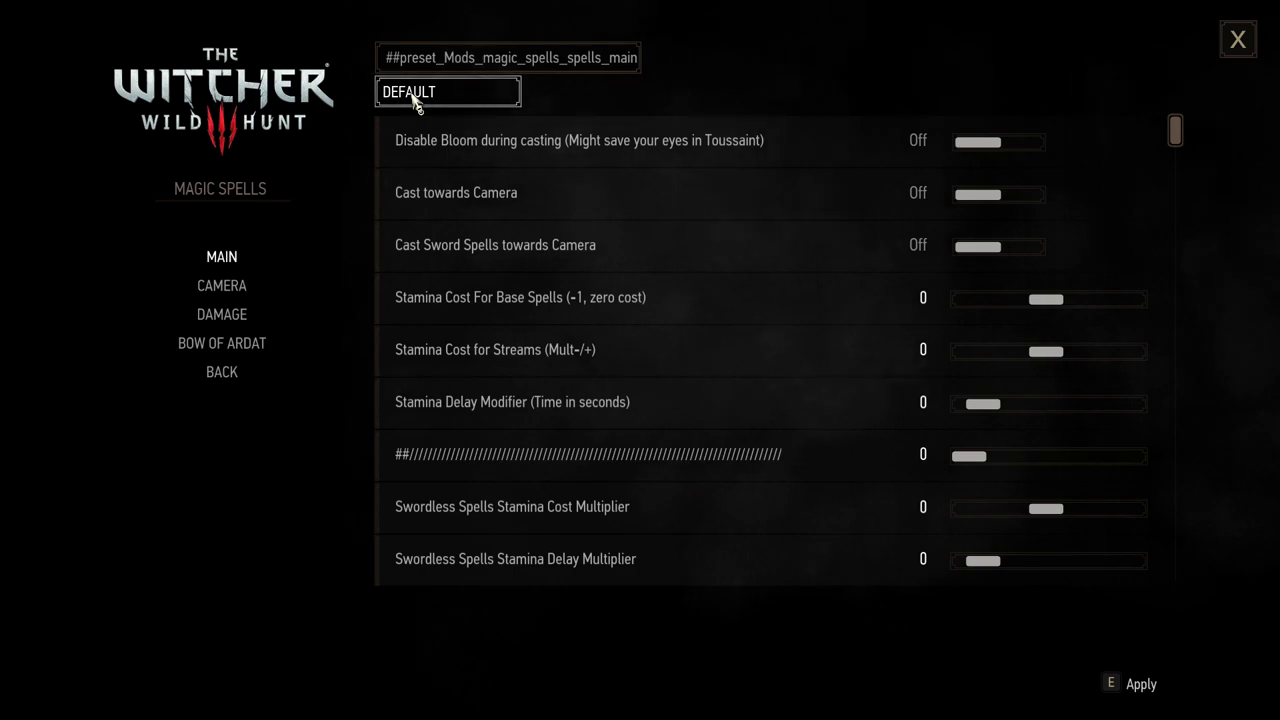
# Step: Review the Magic Spells Camera, Damage and Bow of Ardat pages
pyautogui.click(227, 297)
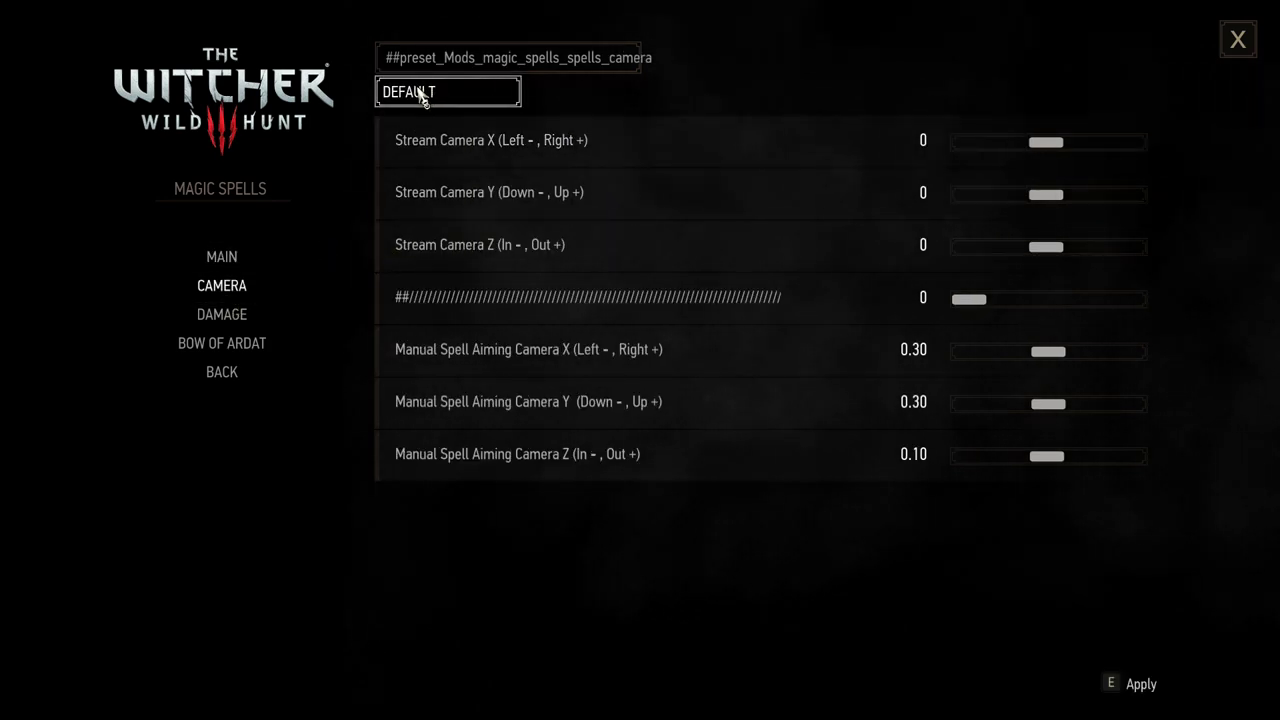
pyautogui.click(228, 316)
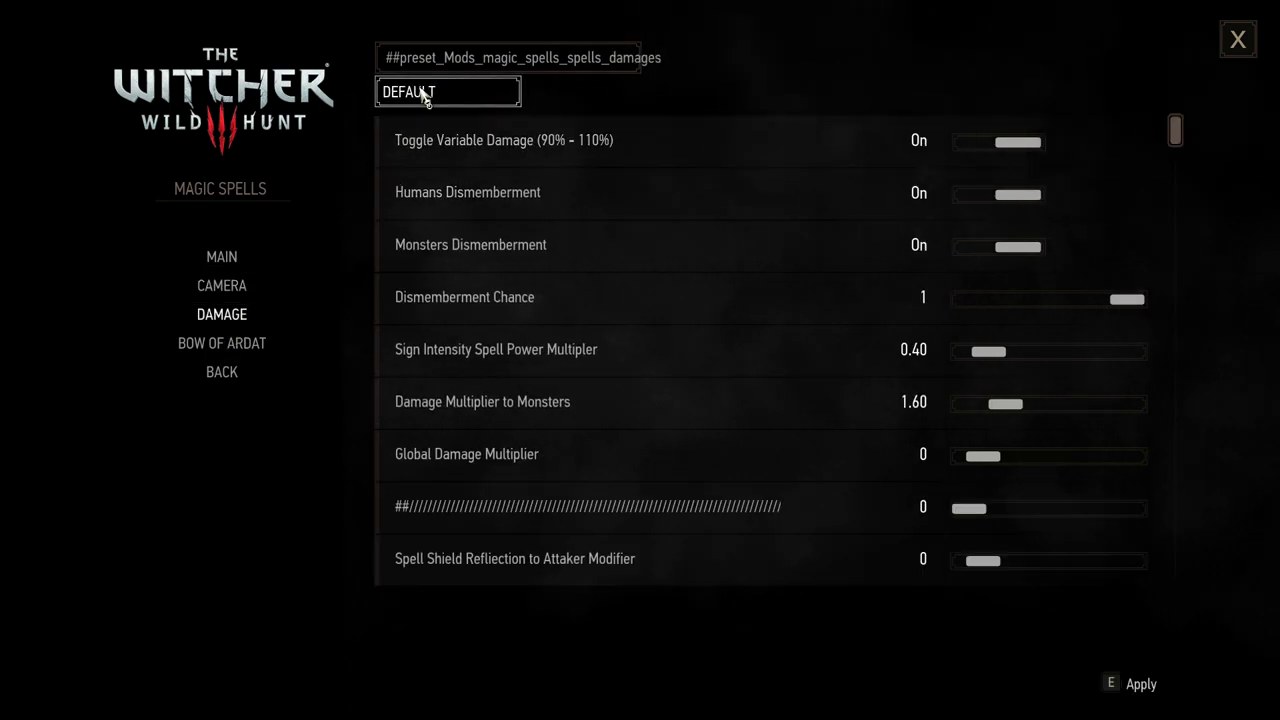
pyautogui.click(238, 357)
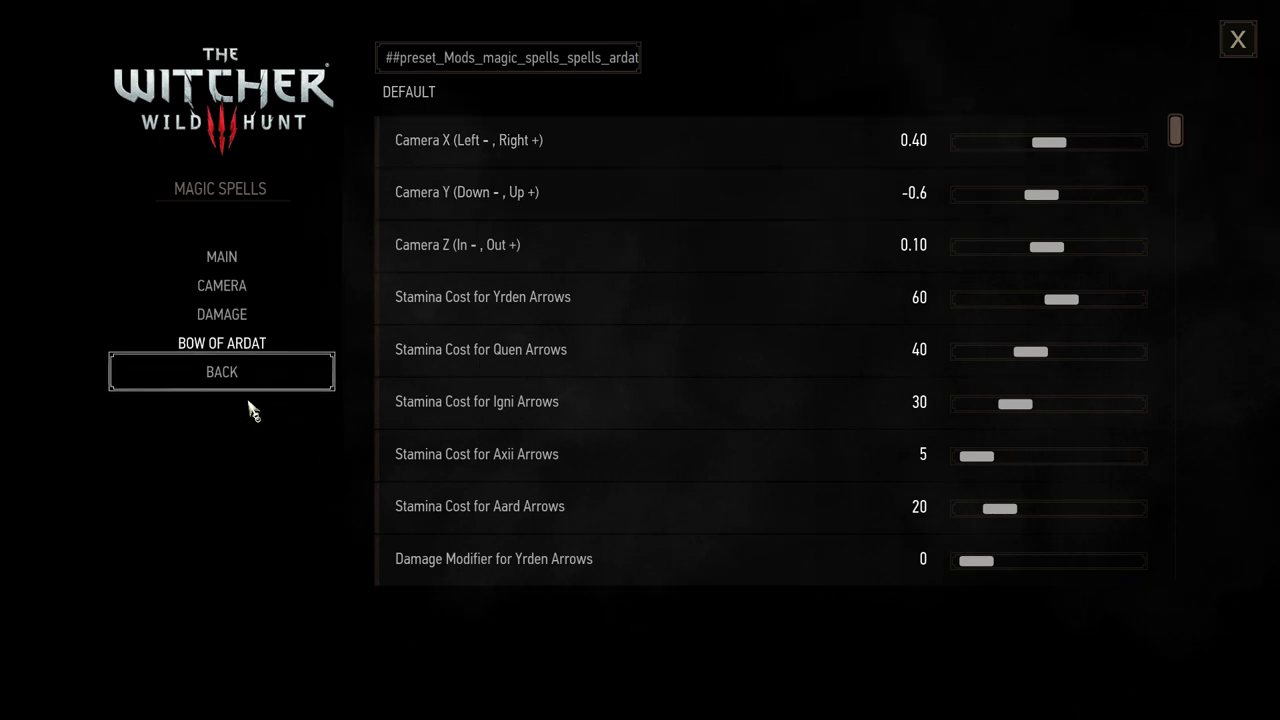
# Step: Apply DEFAULTS and then the HARD preset to Random Encounters Reworked's Main Settings
pyautogui.click(238, 375)
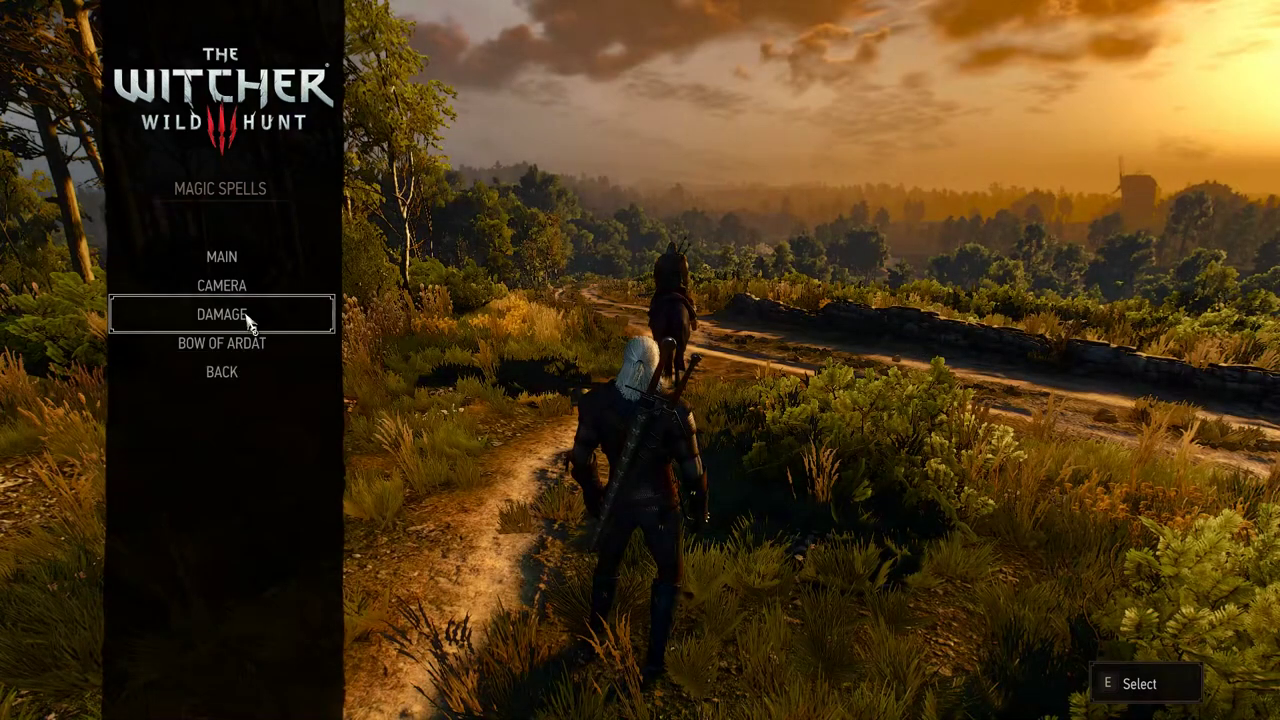
pyautogui.click(236, 380)
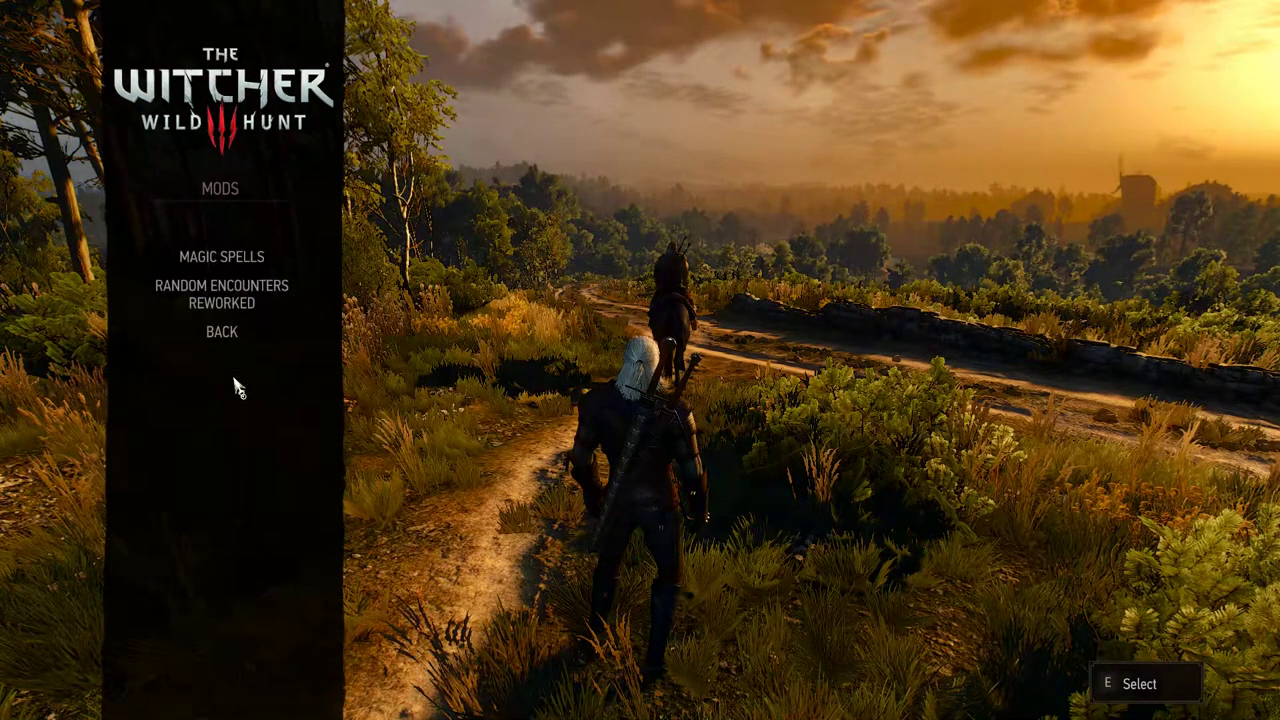
pyautogui.click(250, 292)
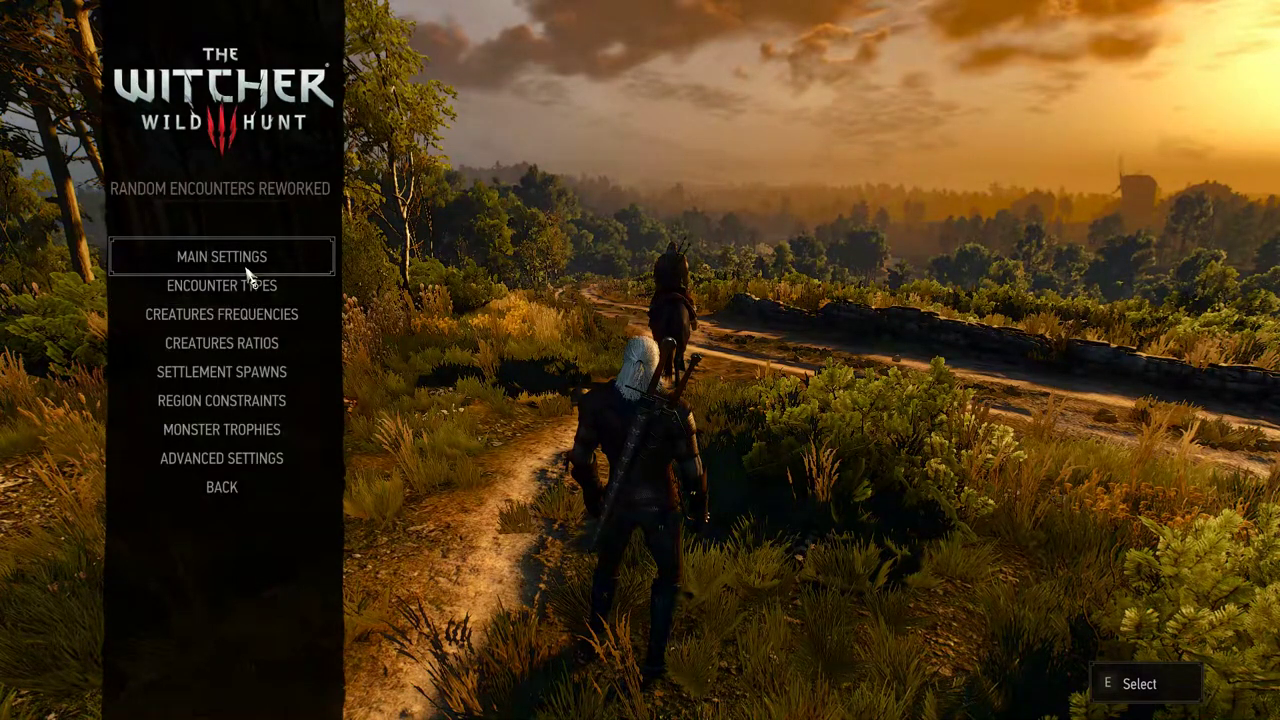
pyautogui.click(249, 276)
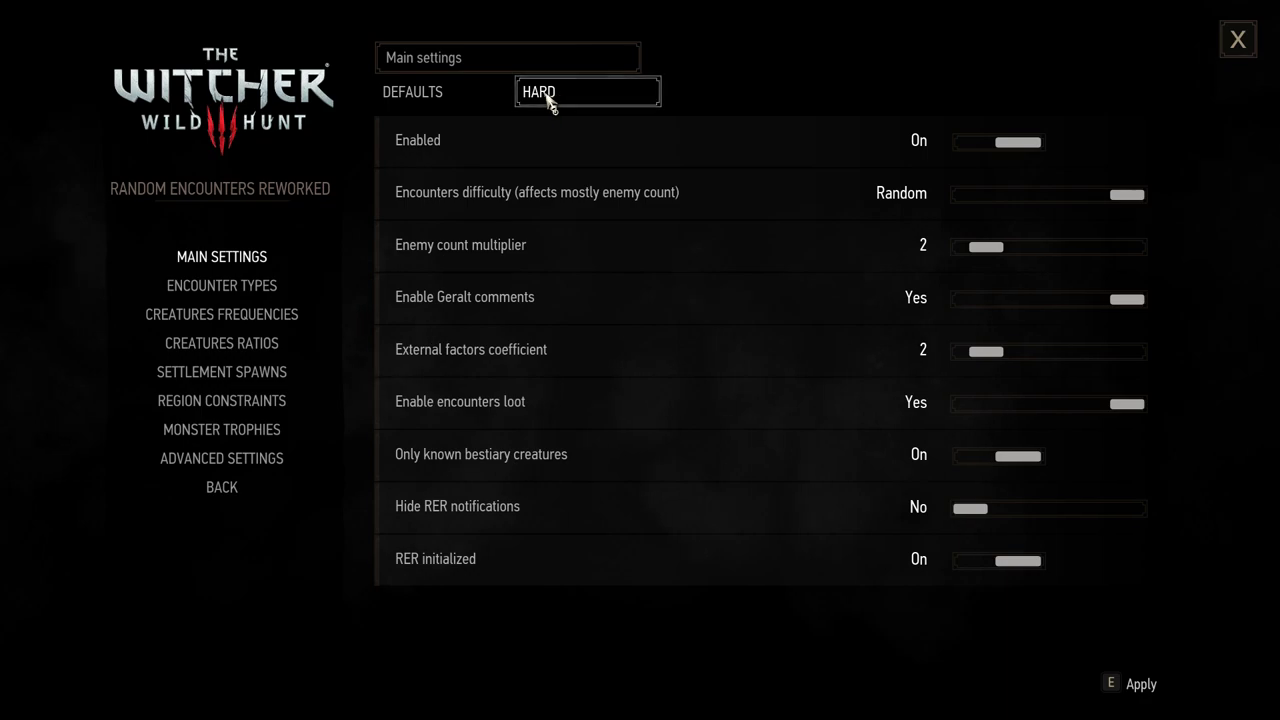
pyautogui.click(425, 97)
pyautogui.click(571, 103)
# Step: Set Creatures Frequencies to HIGH, giving delays of 90/540 by day and 60/440 by night
pyautogui.moveTo(330, 278)
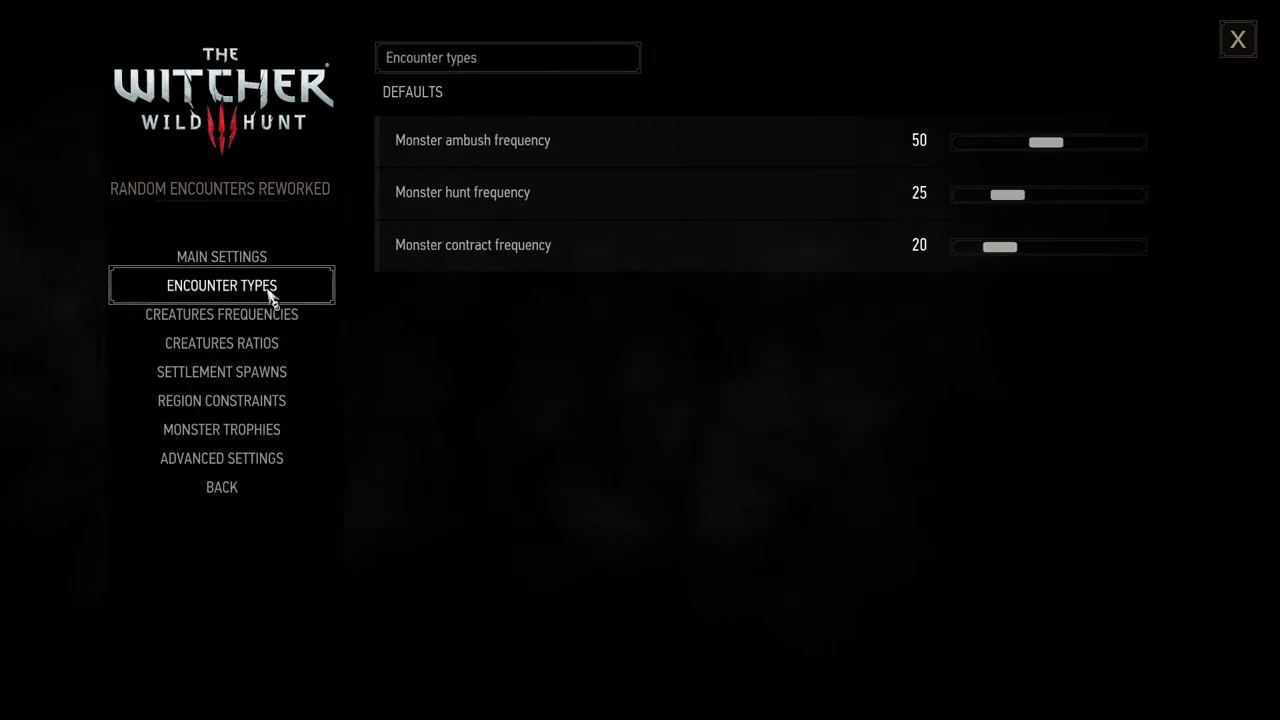
pyautogui.moveTo(257, 310)
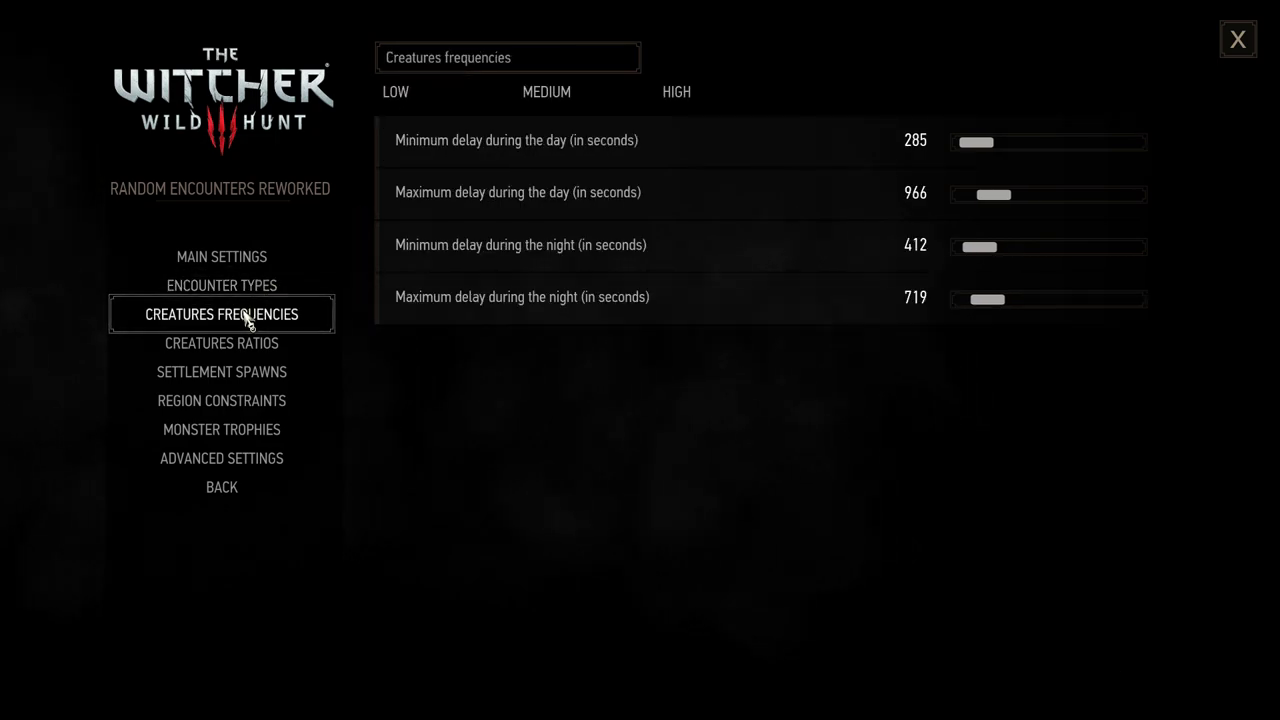
pyautogui.click(680, 101)
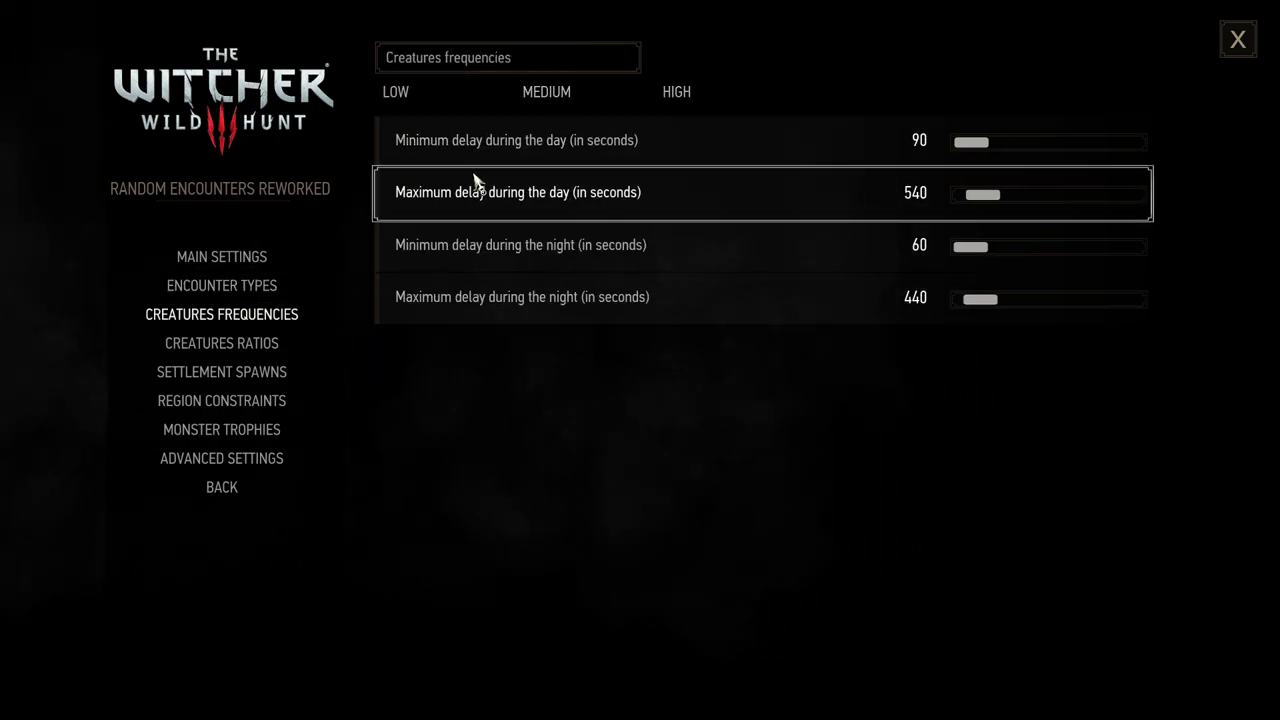
# Step: Set every Ambush Day creature ratio to 10 with EVERYTHING ON
pyautogui.click(231, 358)
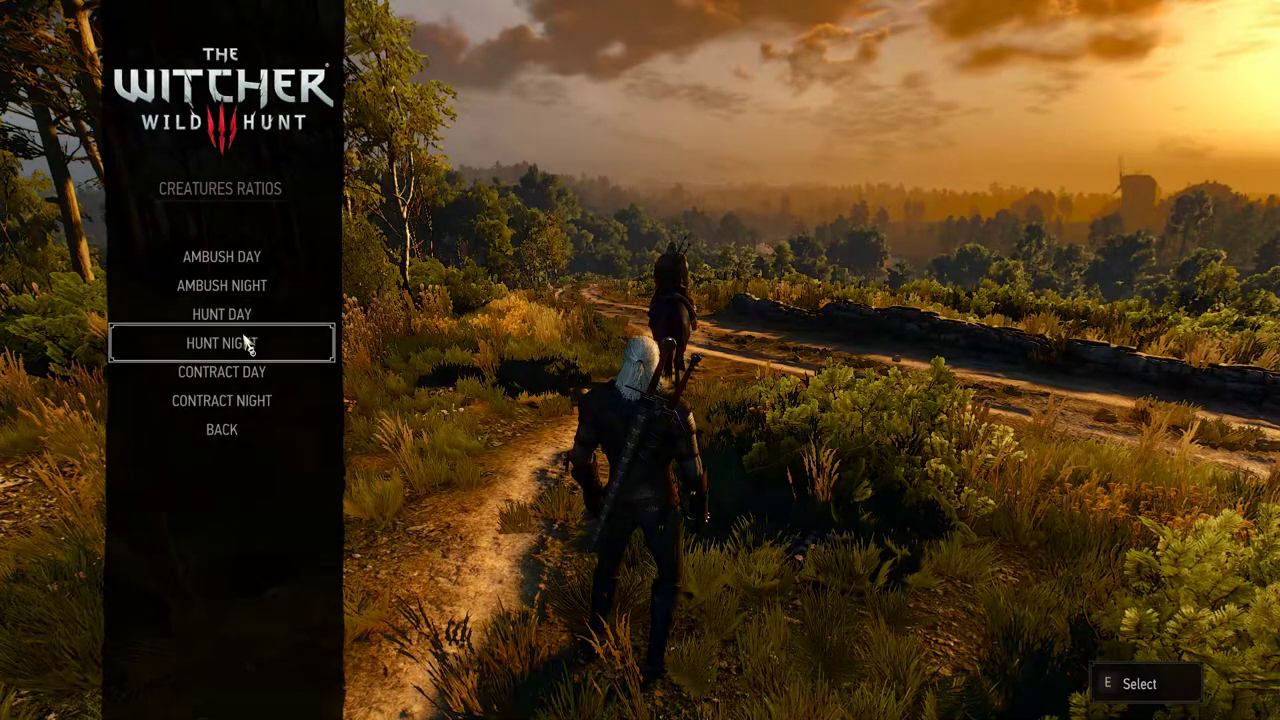
pyautogui.click(250, 258)
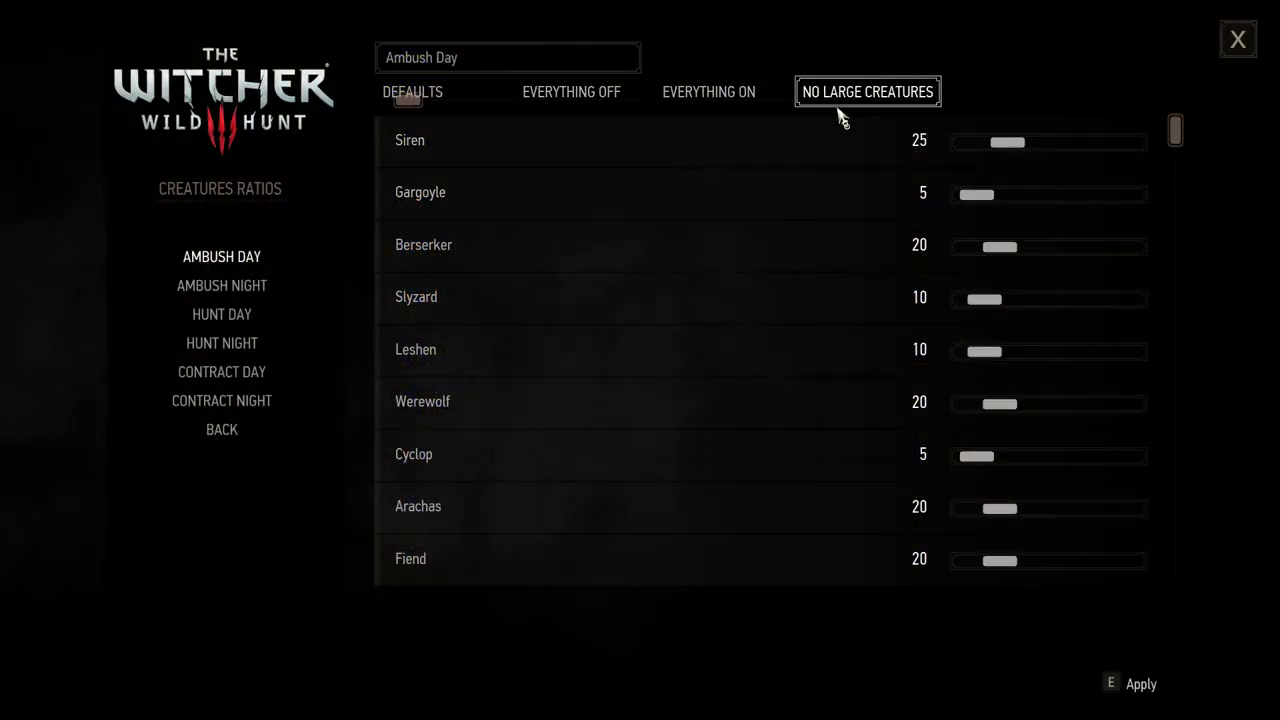
pyautogui.click(731, 100)
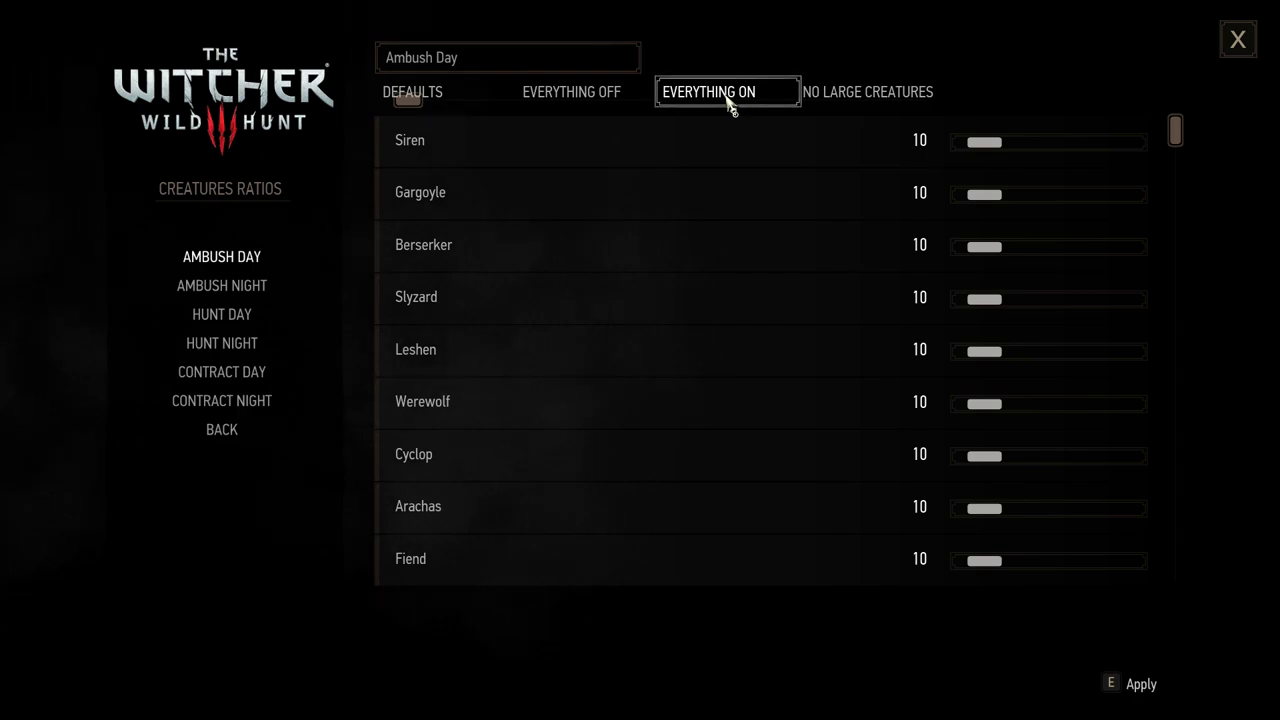
# Step: Return the Ambush Night creature ratios to defaults, such as Siren 25 and Gargoyle 5
pyautogui.click(205, 298)
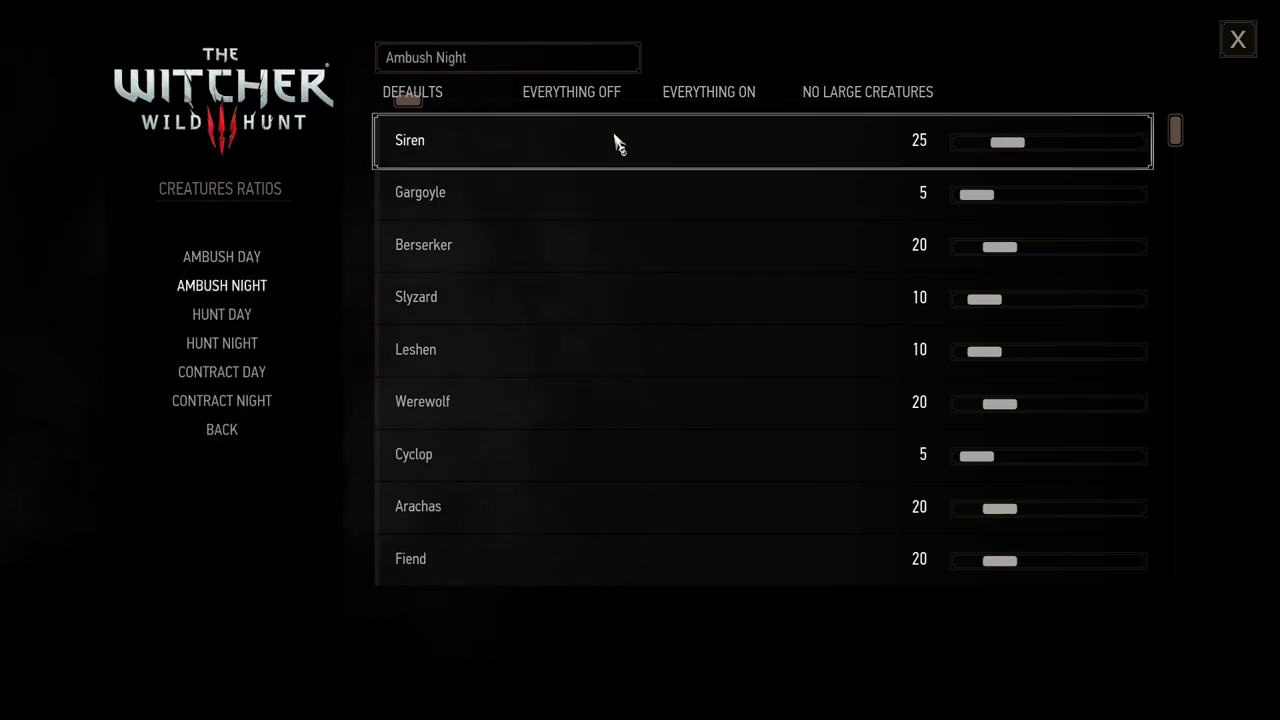
pyautogui.click(712, 100)
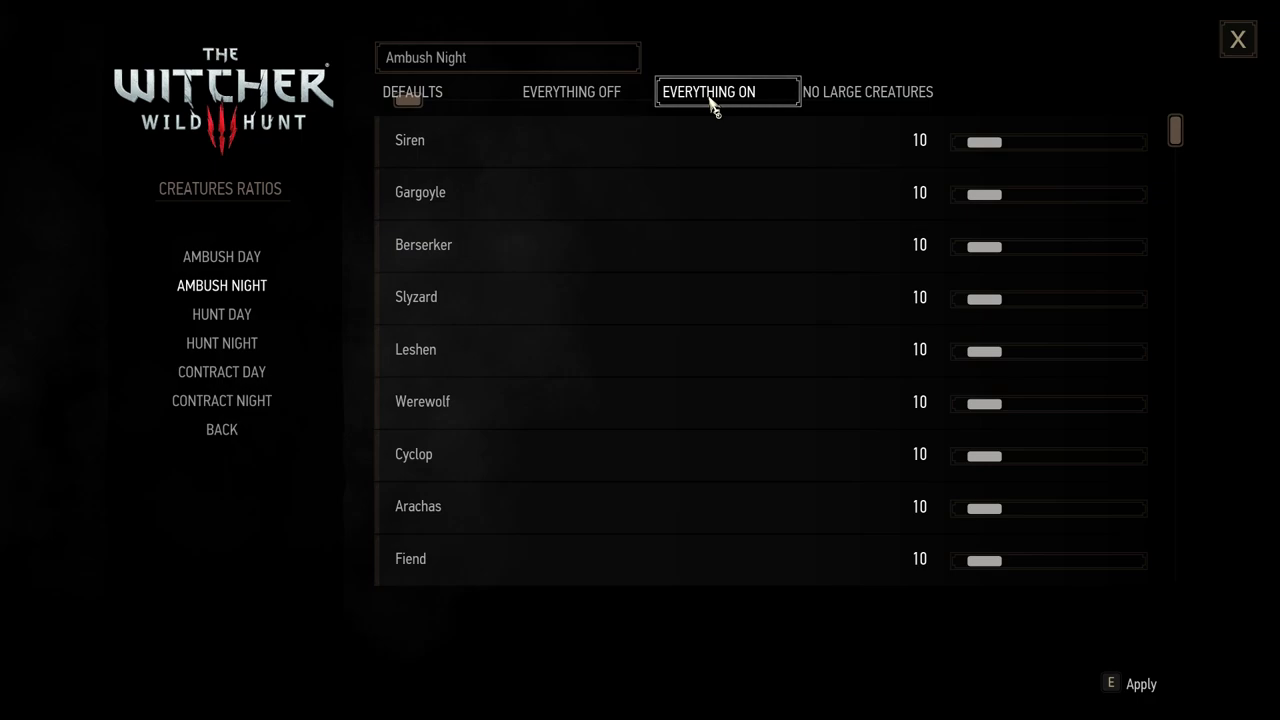
pyautogui.click(398, 104)
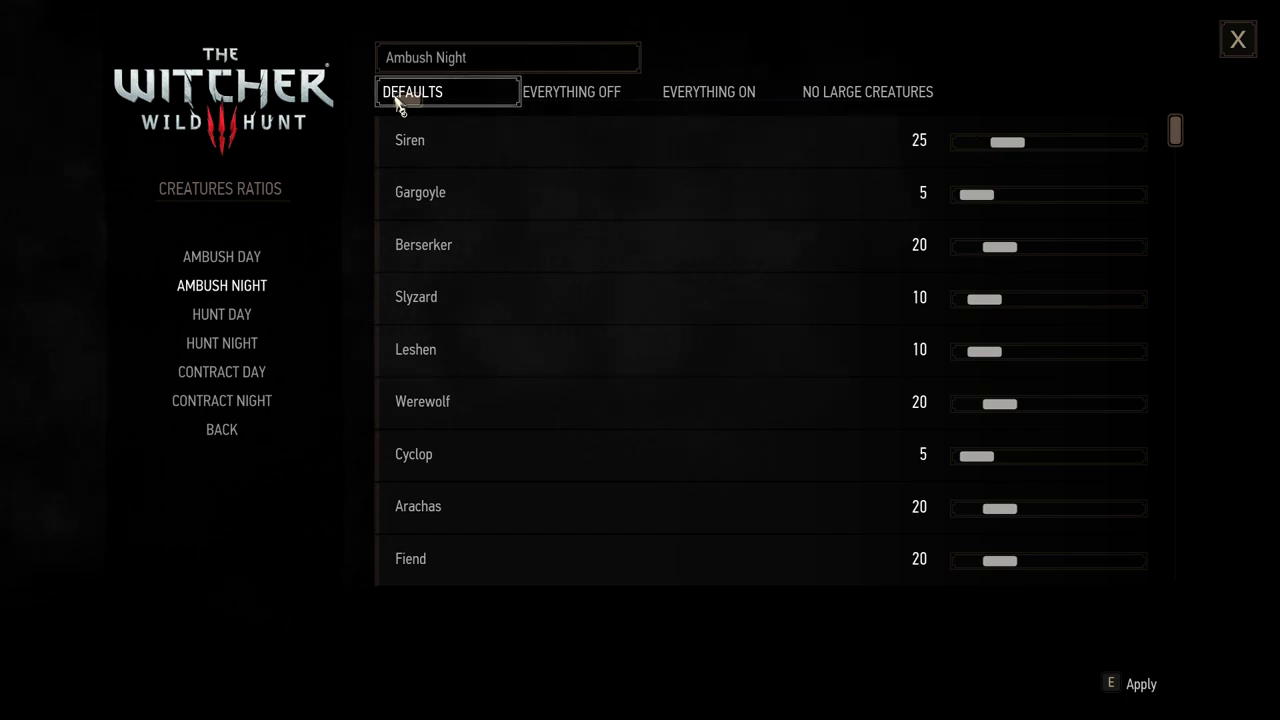